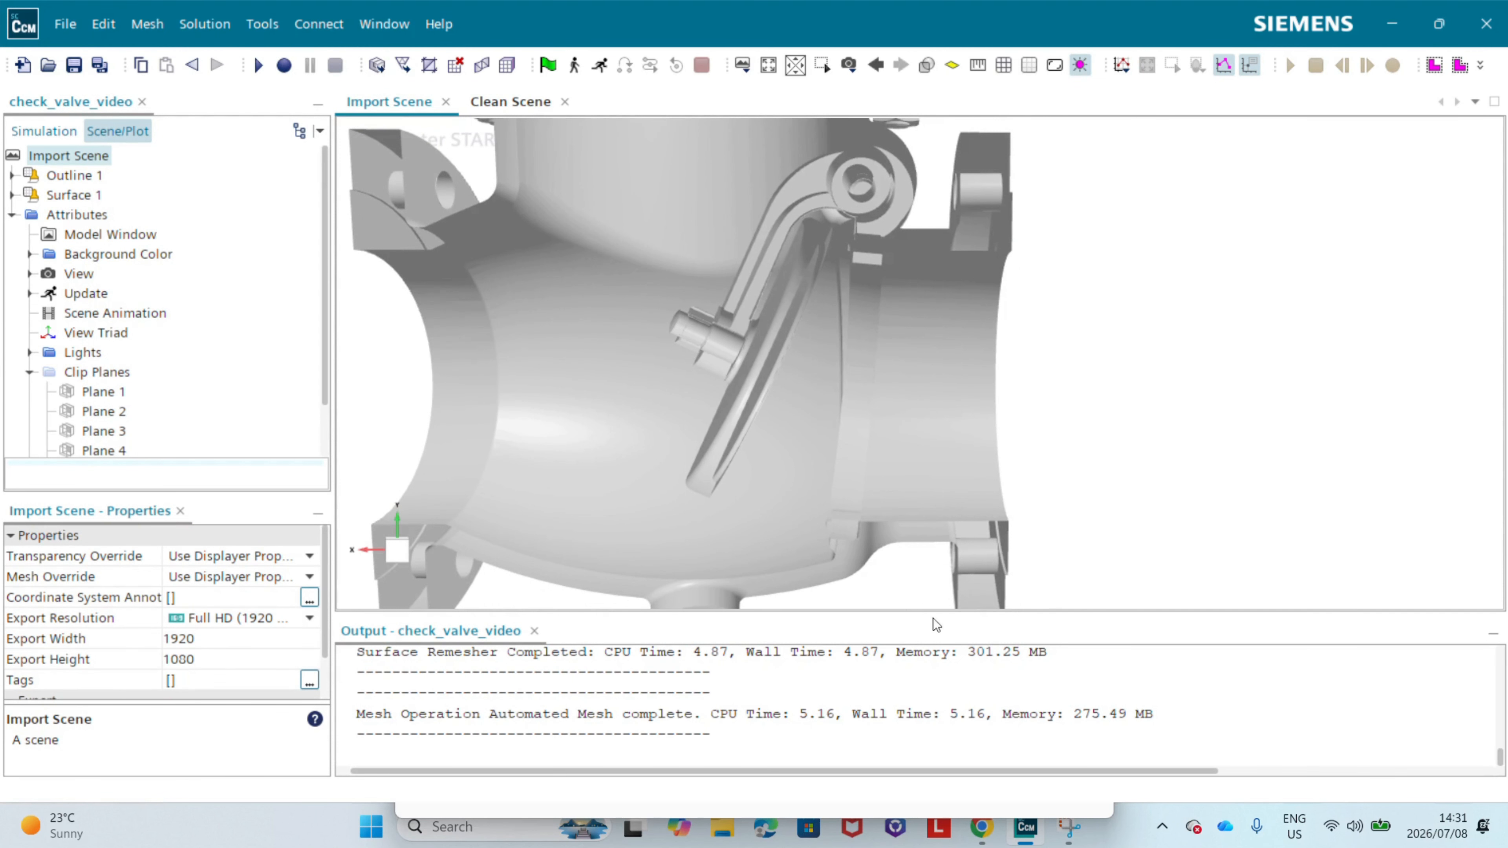
# Step: Examine the sectioned check valve assembly in the Import Scene from several angles, including its bonnet, bolts, hinge arm and disc
pyautogui.scroll(-3, 1056, 404)
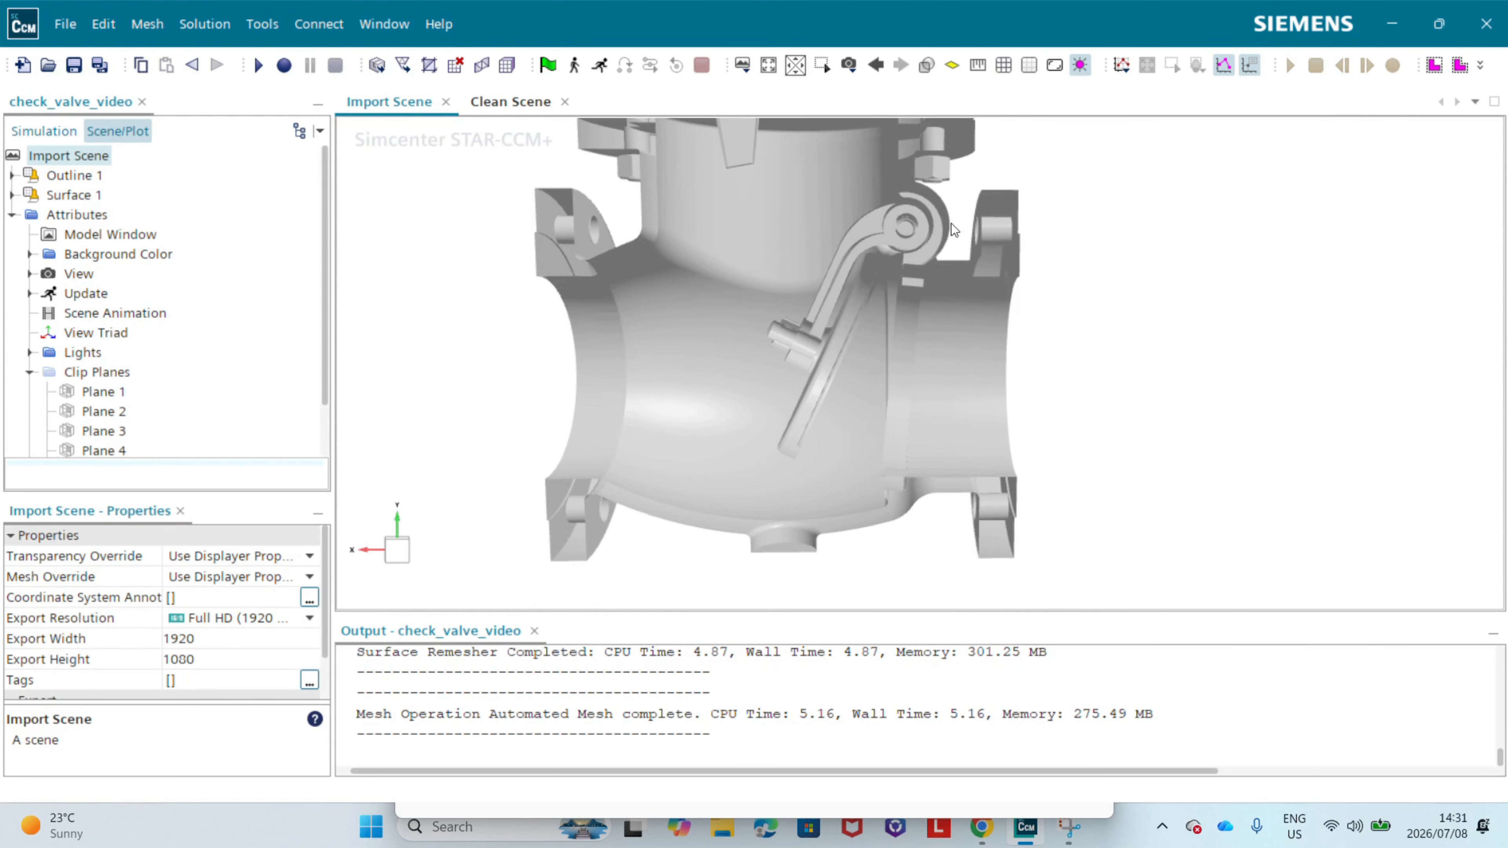
pyautogui.moveTo(711, 314); pyautogui.dragTo(759, 322)
pyautogui.scroll(3, 884, 338)
pyautogui.scroll(-4, 760, 322)
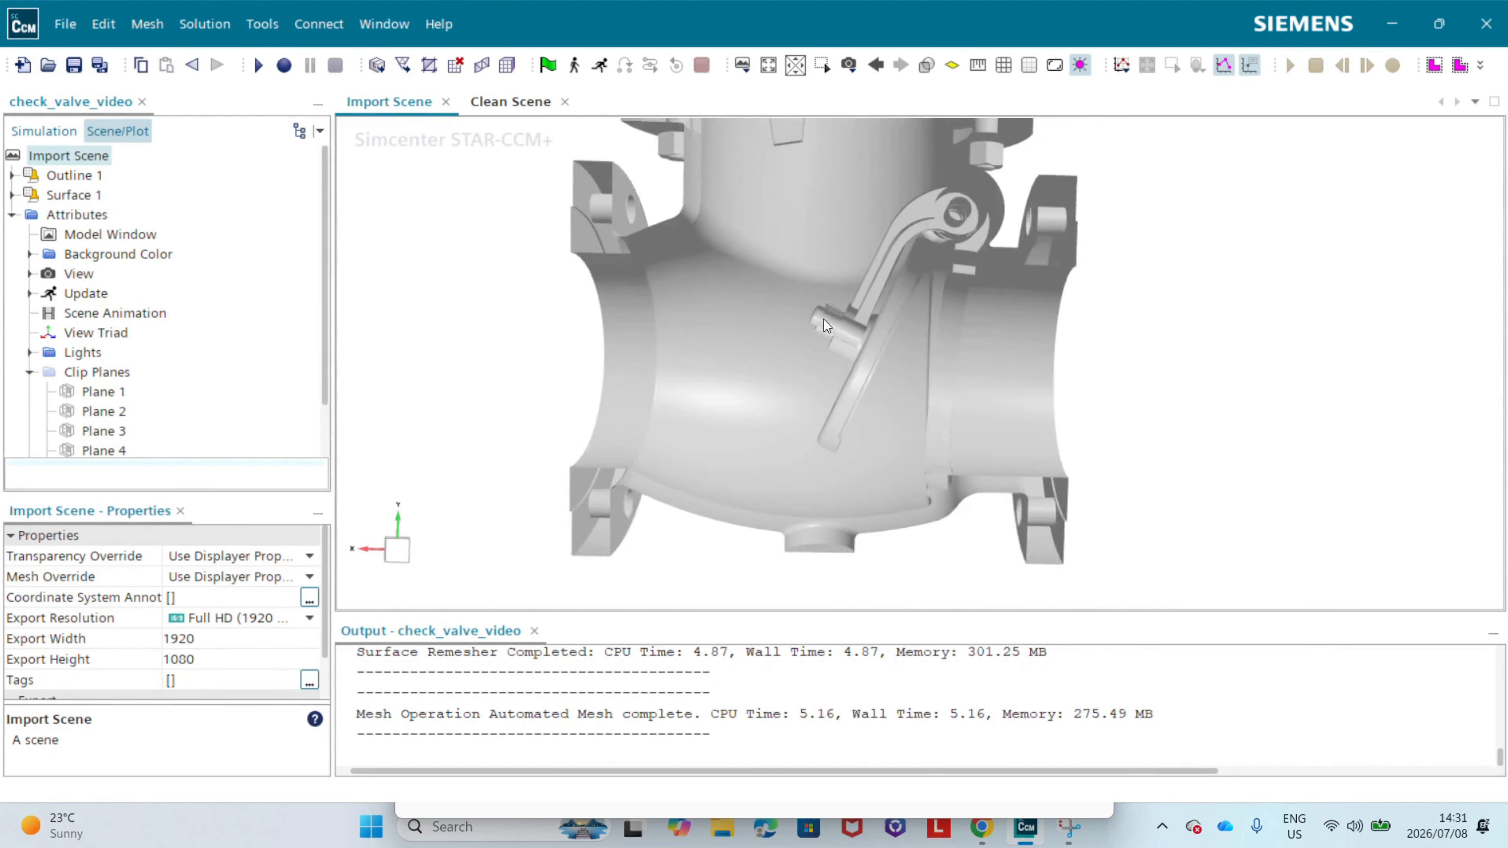
pyautogui.moveTo(756, 323); pyautogui.dragTo(794, 340, button='right')
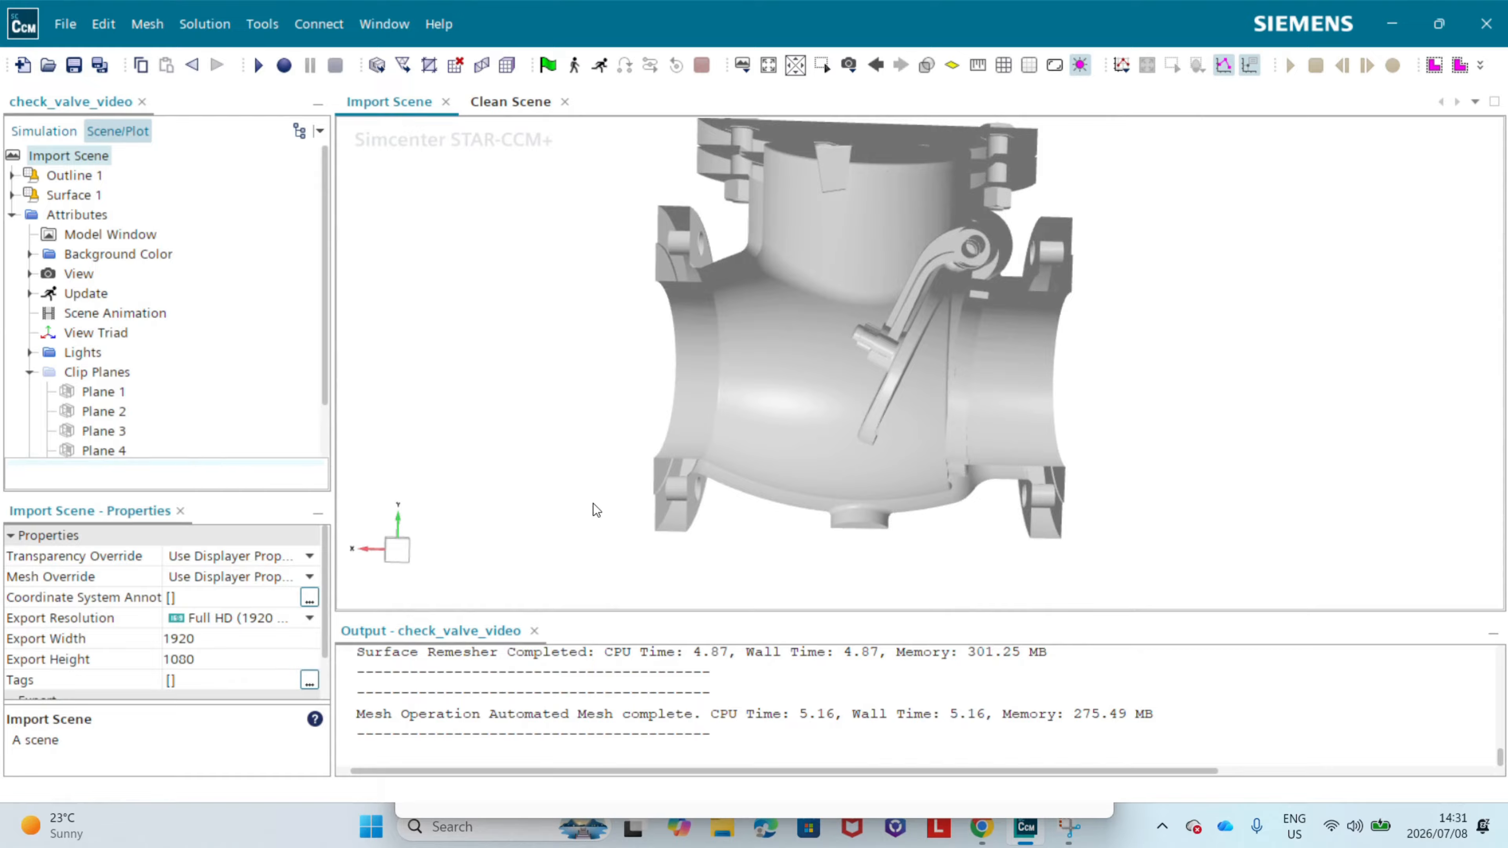
pyautogui.moveTo(724, 220); pyautogui.dragTo(638, 253, button='right')
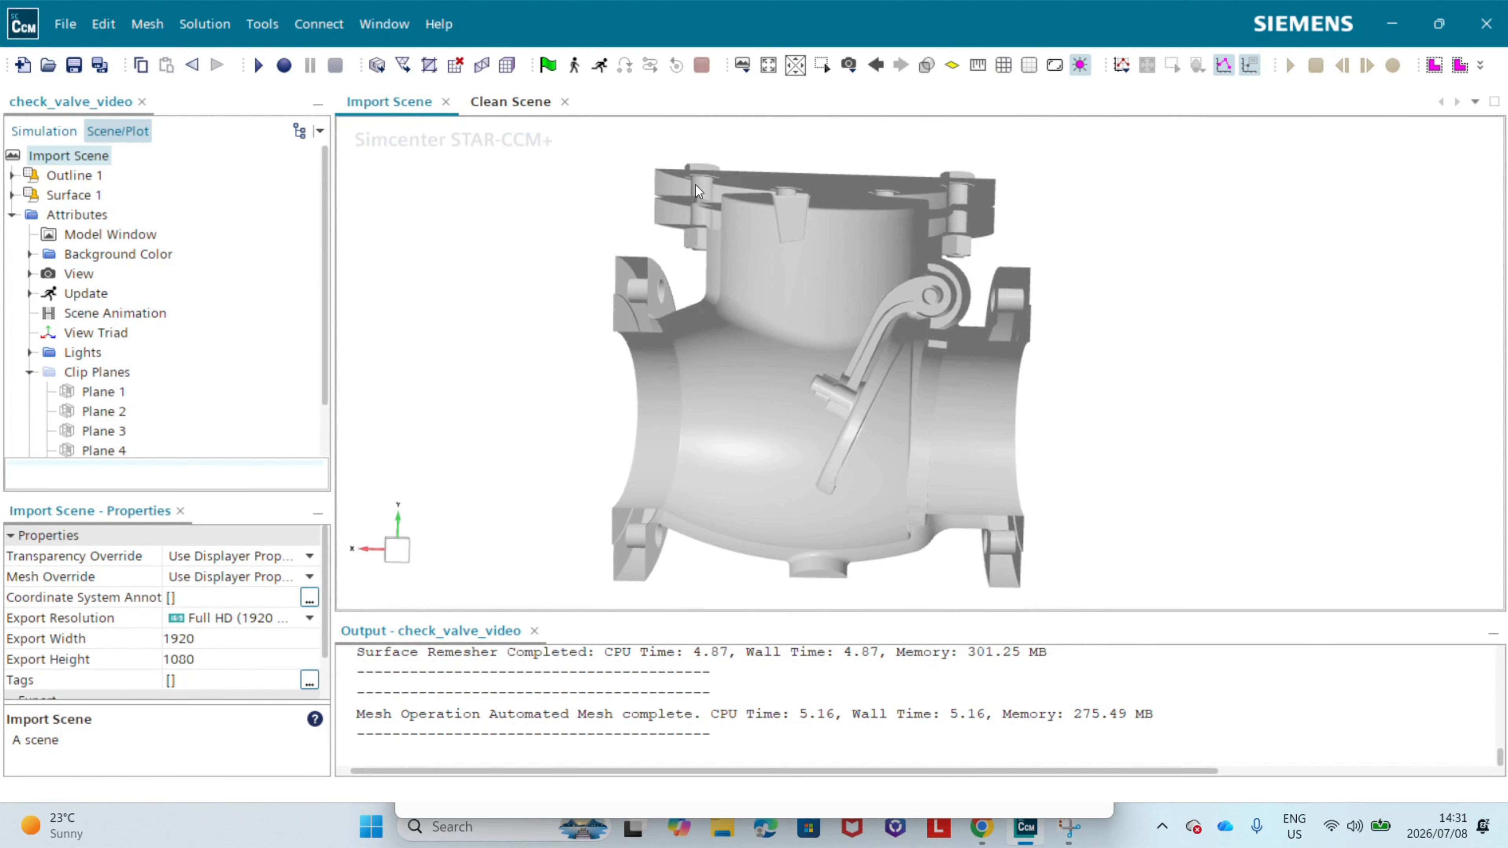
pyautogui.scroll(5, 695, 185)
pyautogui.moveTo(682, 212); pyautogui.dragTo(757, 241)
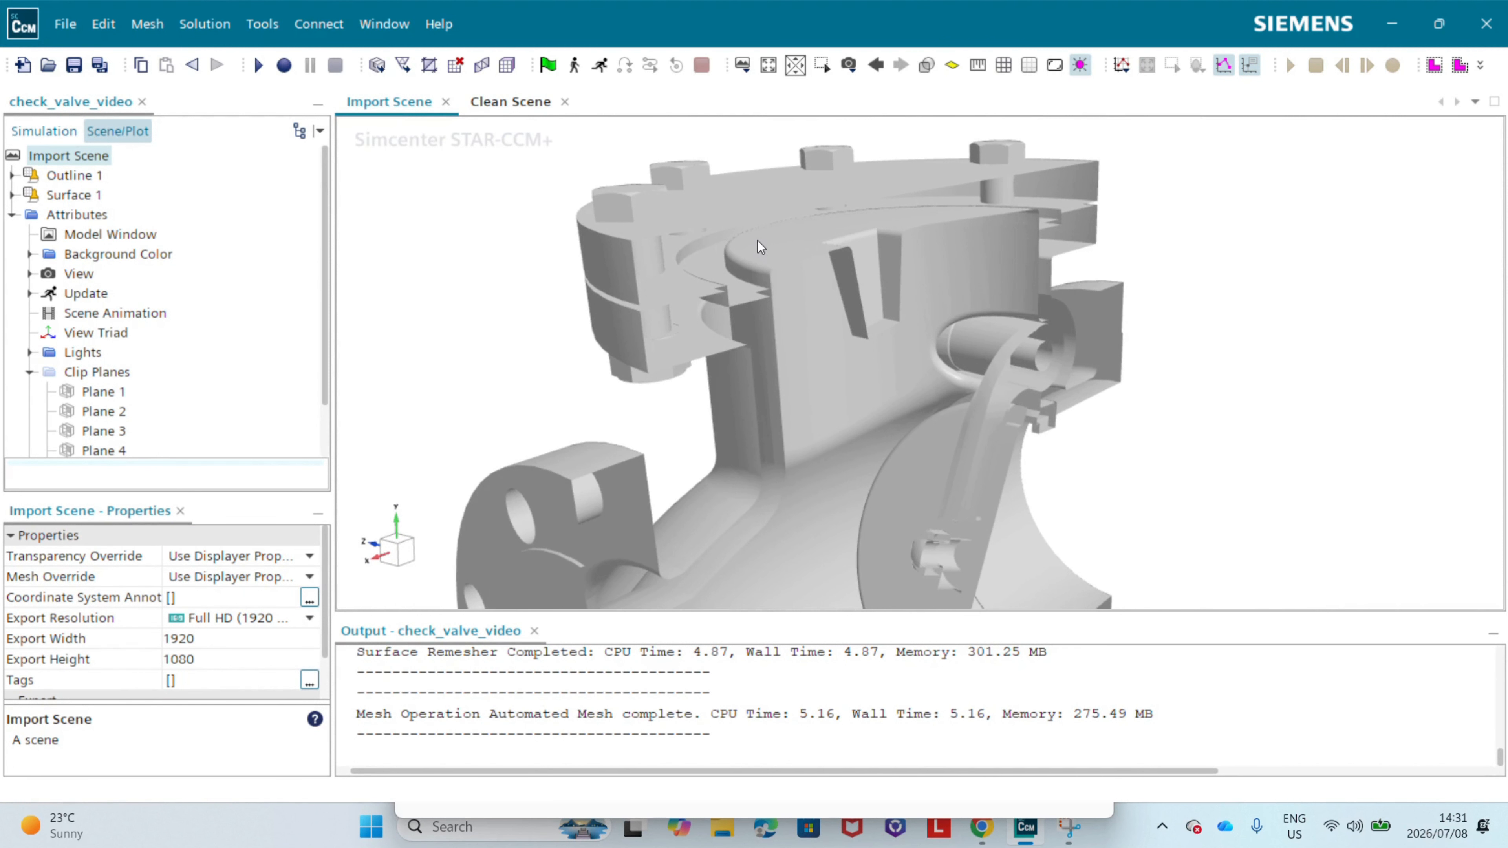
pyautogui.scroll(-2, 751, 232)
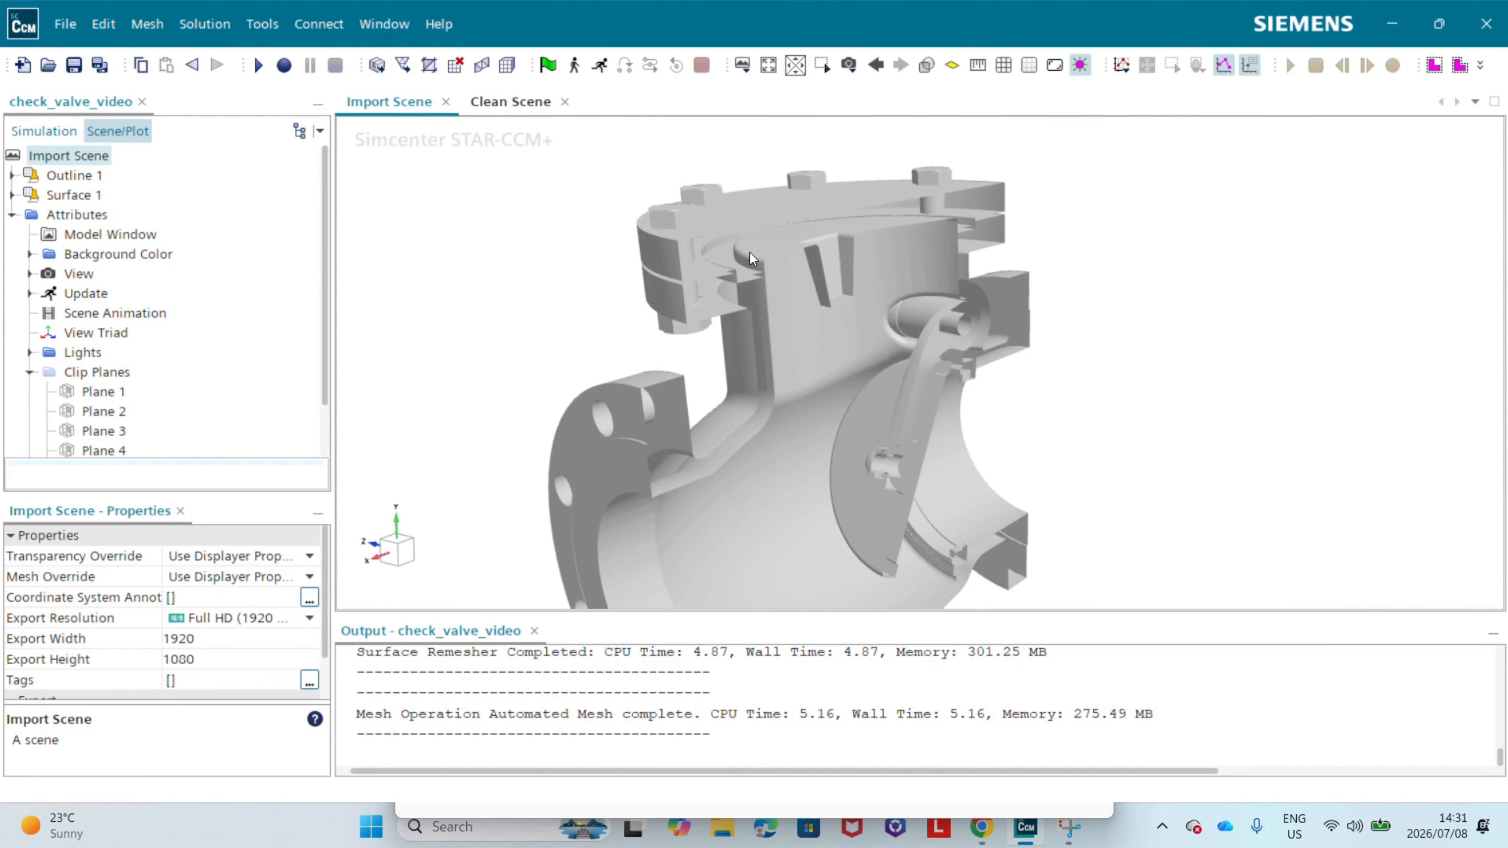
pyautogui.moveTo(749, 252); pyautogui.dragTo(675, 218)
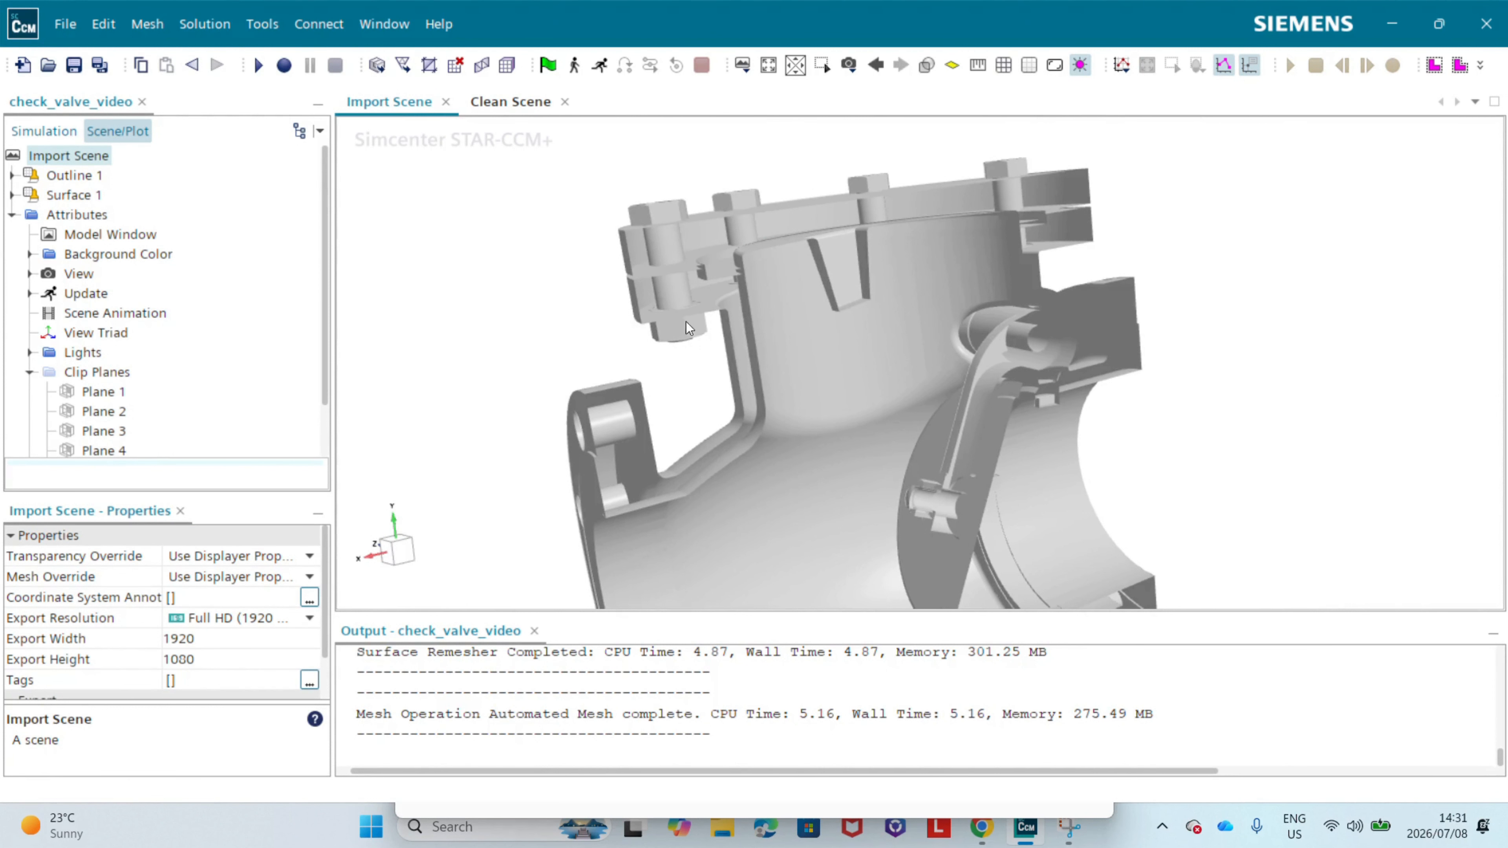
pyautogui.moveTo(659, 267); pyautogui.dragTo(851, 234)
pyautogui.scroll(2, 875, 249)
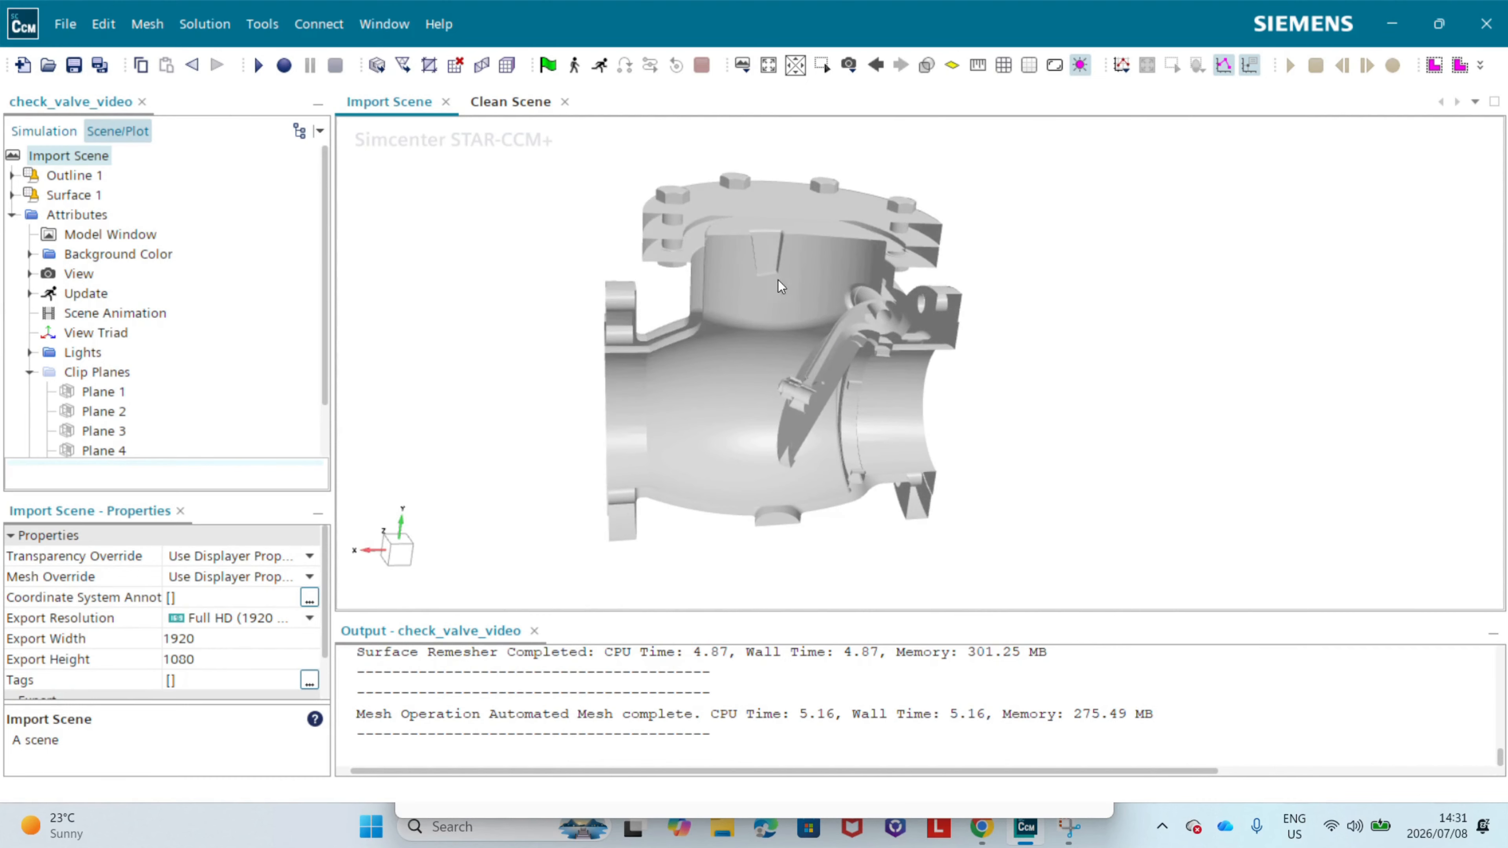
pyautogui.moveTo(775, 280); pyautogui.dragTo(761, 259)
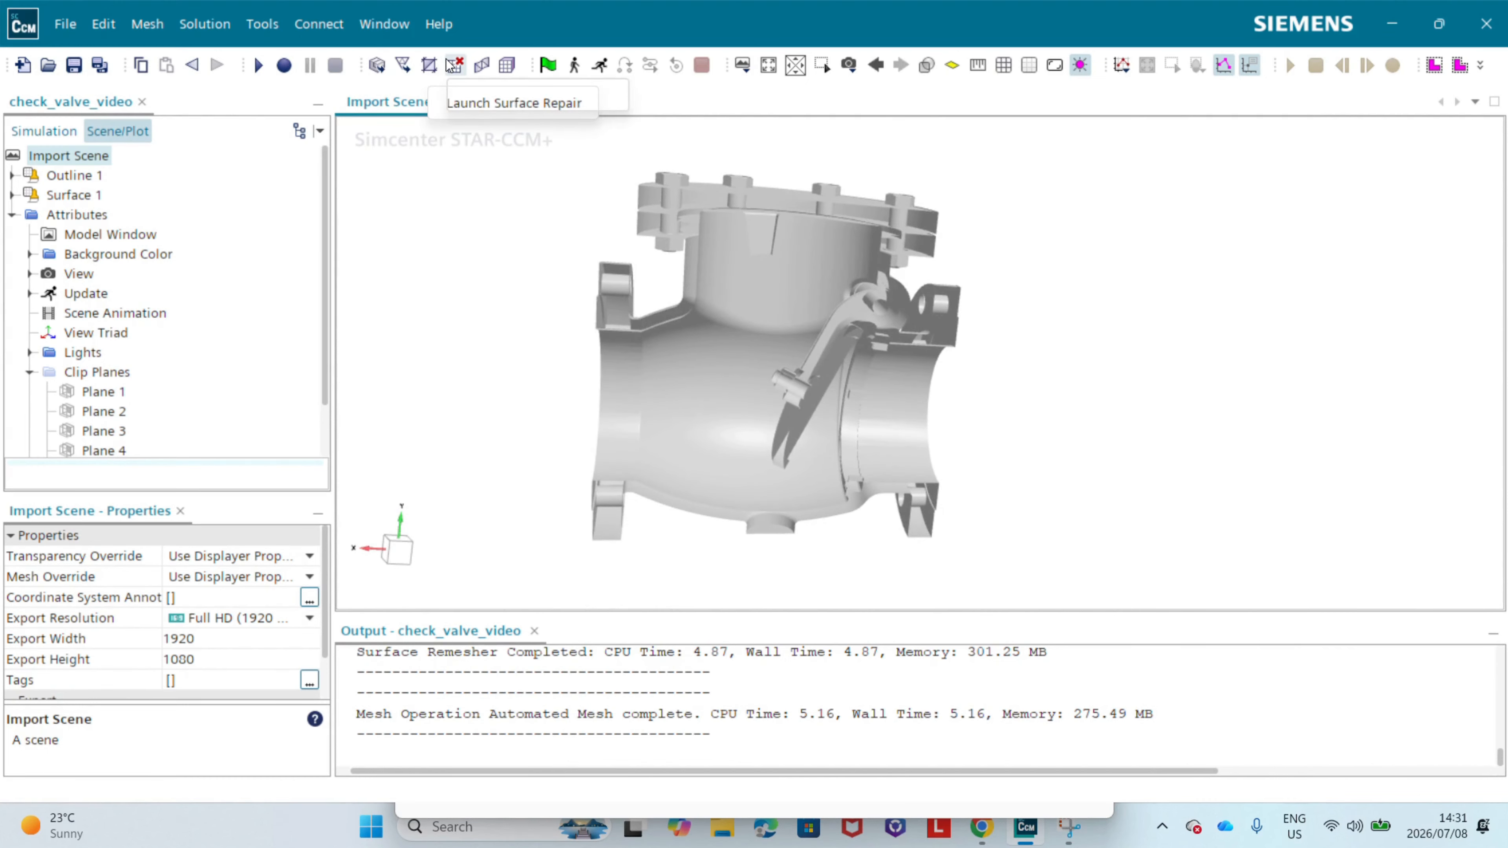
# Step: Show the simulation tree from its root and examine the cleaned valve flow volume in the Clean Scene from several angles
pyautogui.click(43, 131)
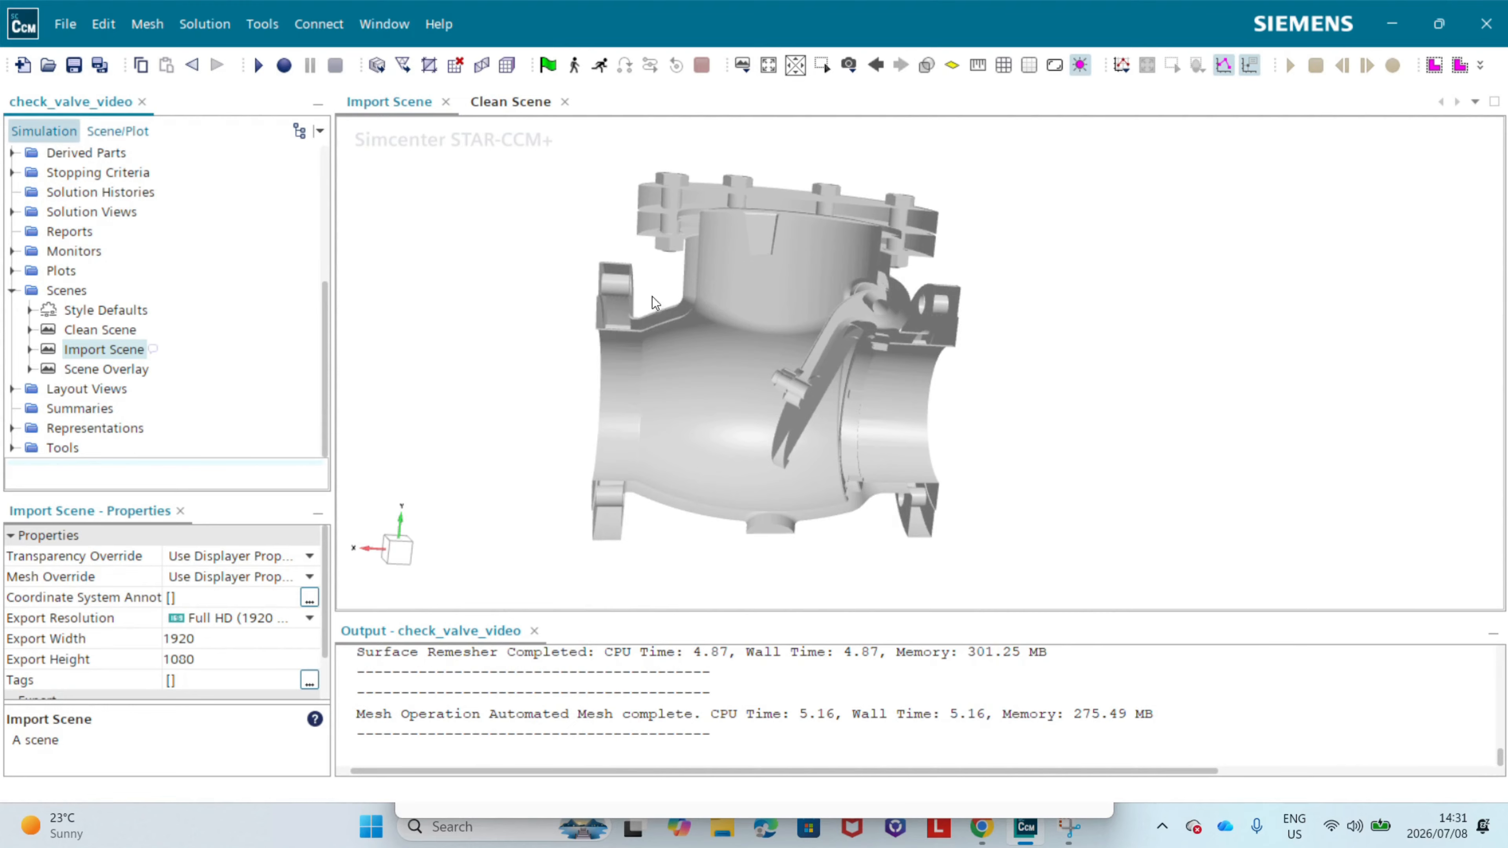
pyautogui.scroll(4, 180, 263)
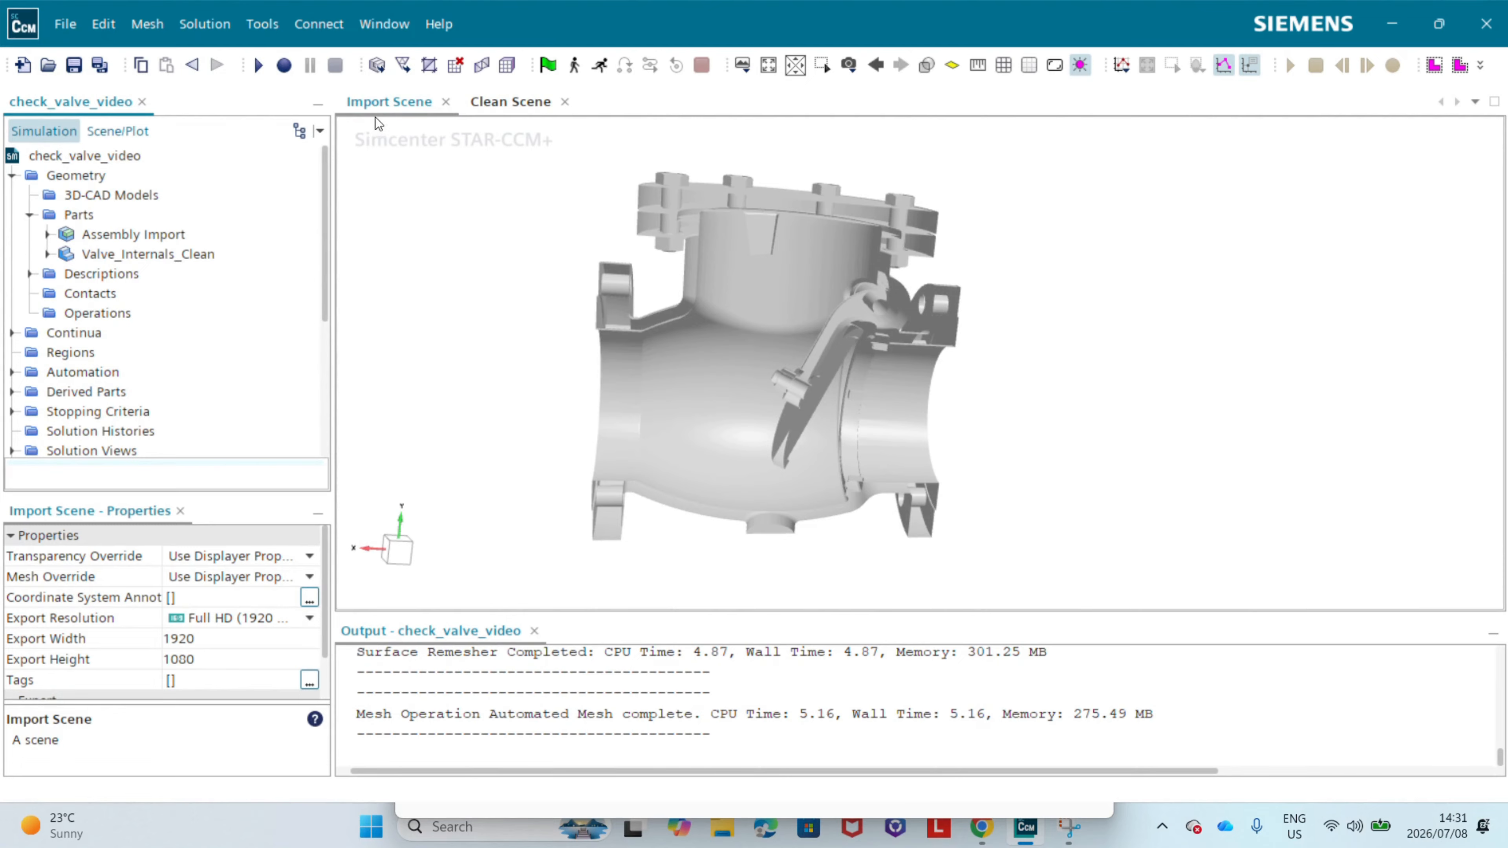
pyautogui.click(509, 102)
pyautogui.moveTo(899, 349); pyautogui.dragTo(720, 442)
pyautogui.moveTo(721, 442); pyautogui.dragTo(783, 407, button='right')
pyautogui.click(403, 557)
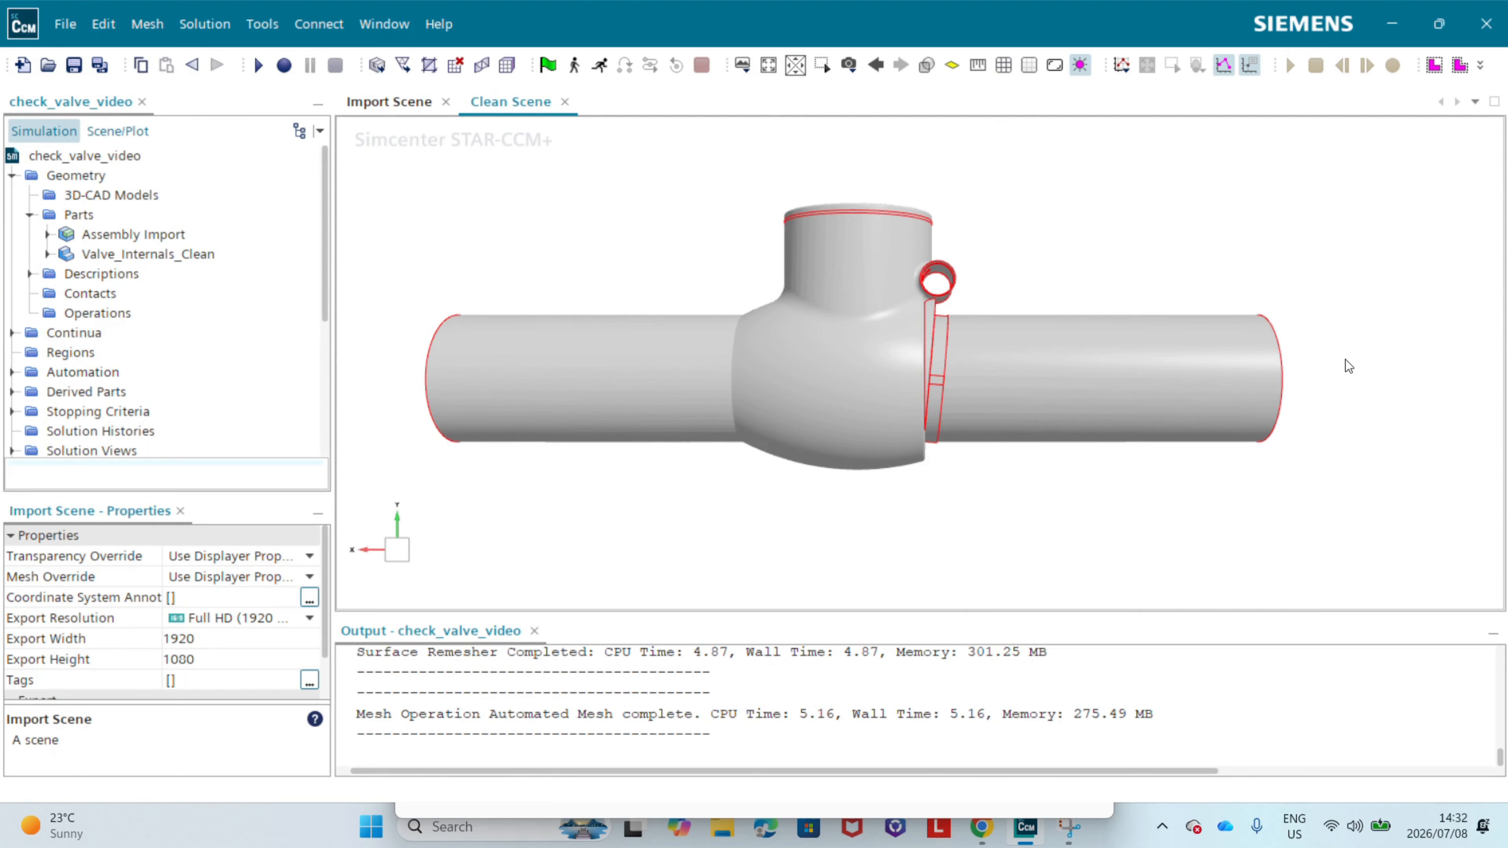
pyautogui.moveTo(1340, 360); pyautogui.dragTo(1175, 279)
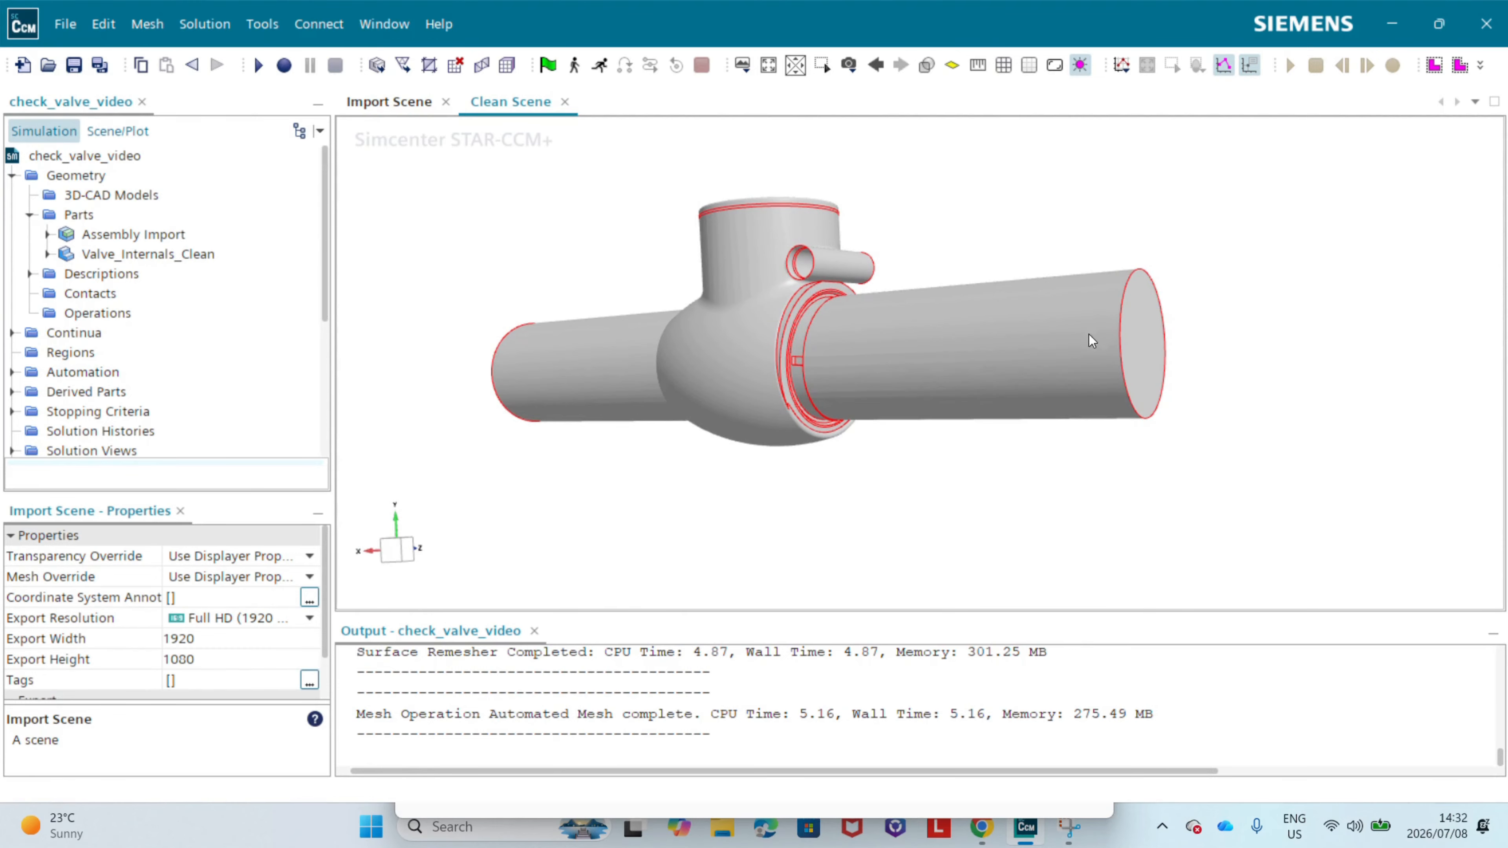
pyautogui.moveTo(1087, 336); pyautogui.dragTo(1158, 337)
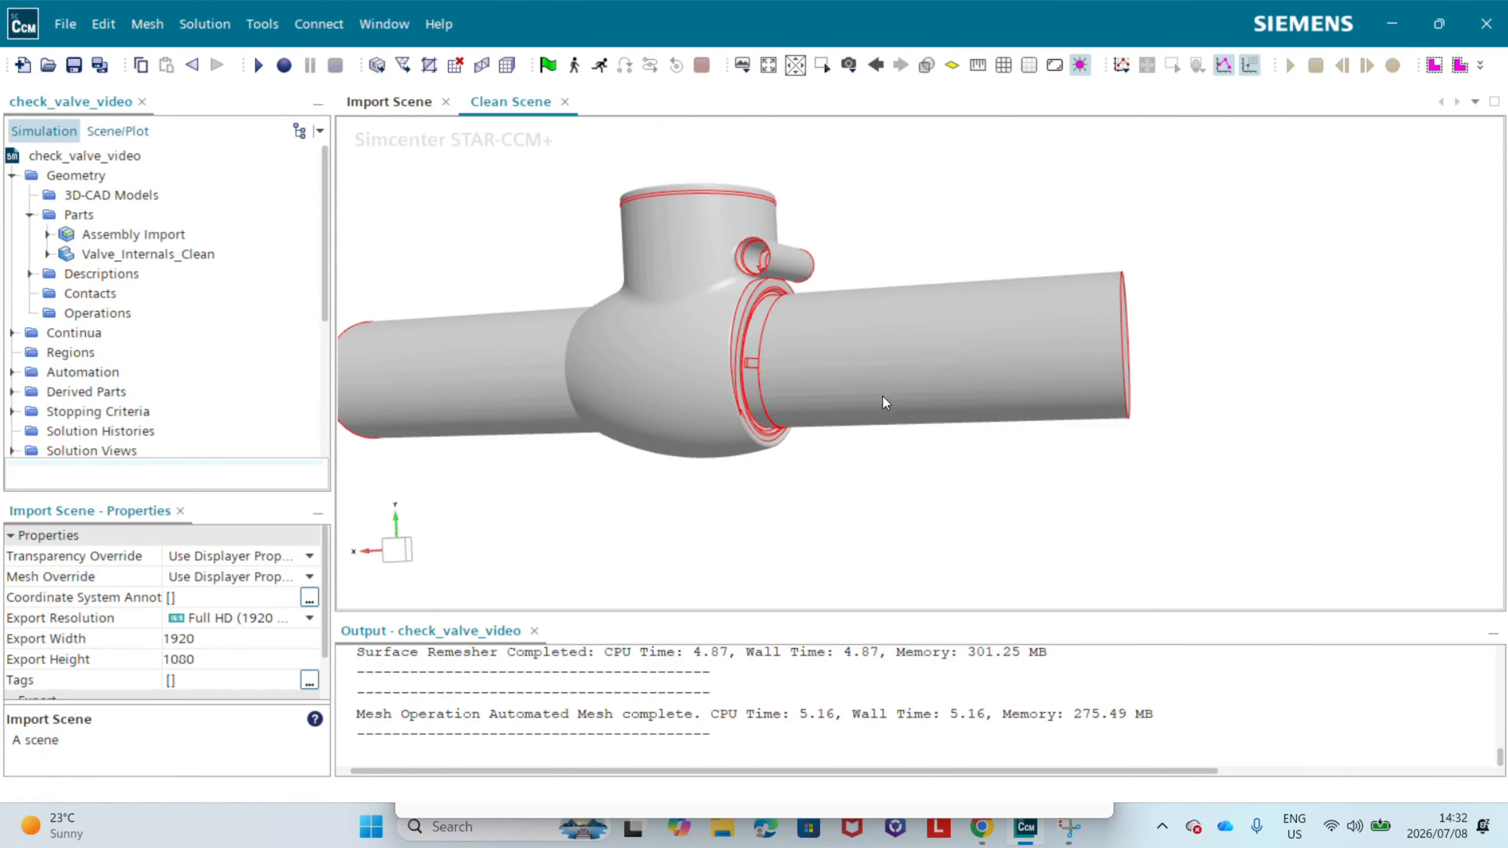
pyautogui.moveTo(885, 407); pyautogui.dragTo(902, 369)
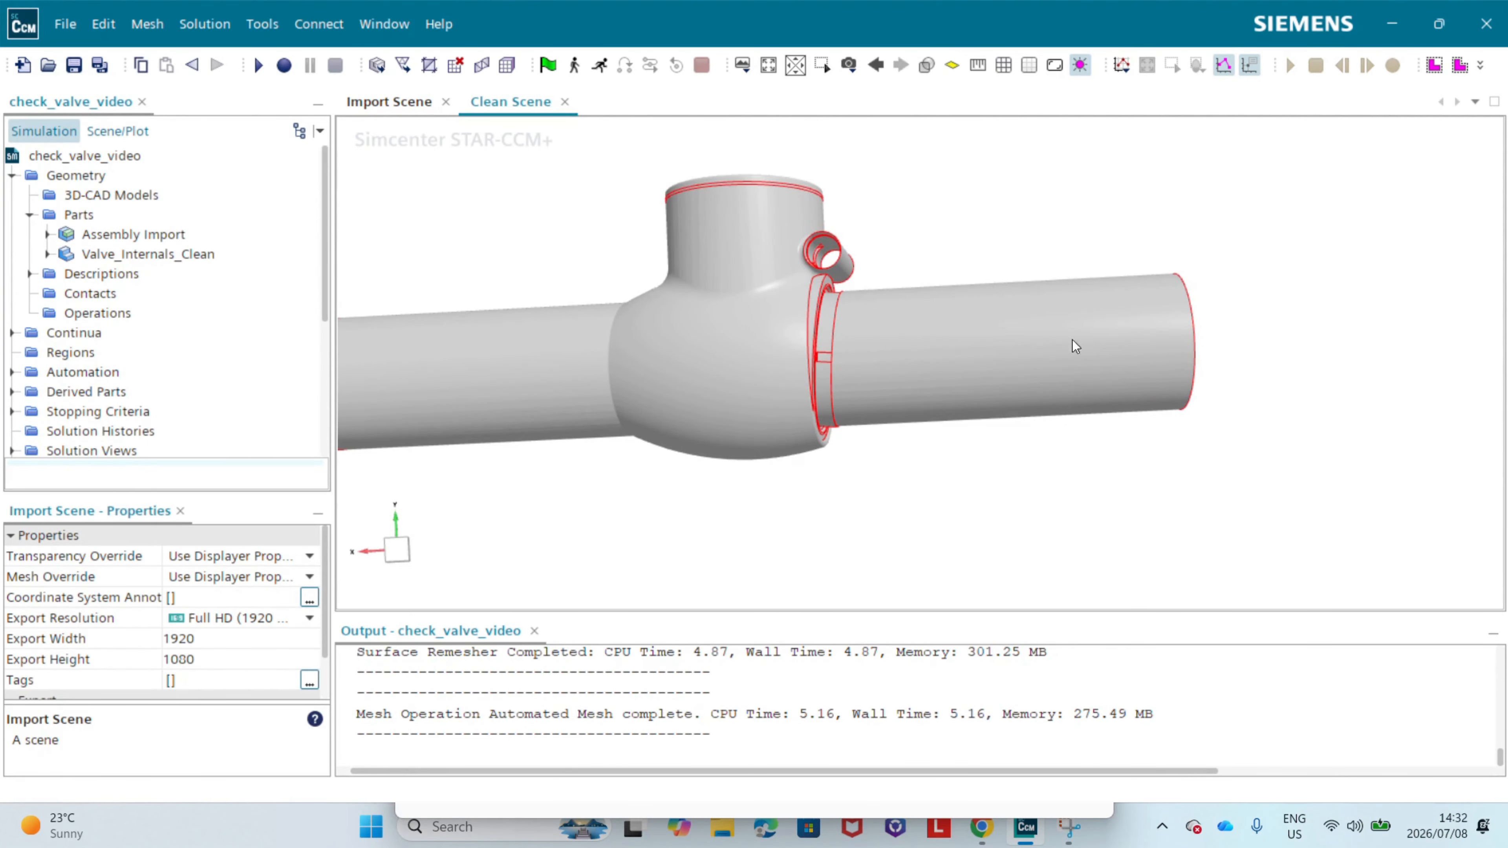
pyautogui.moveTo(897, 284); pyautogui.dragTo(839, 344)
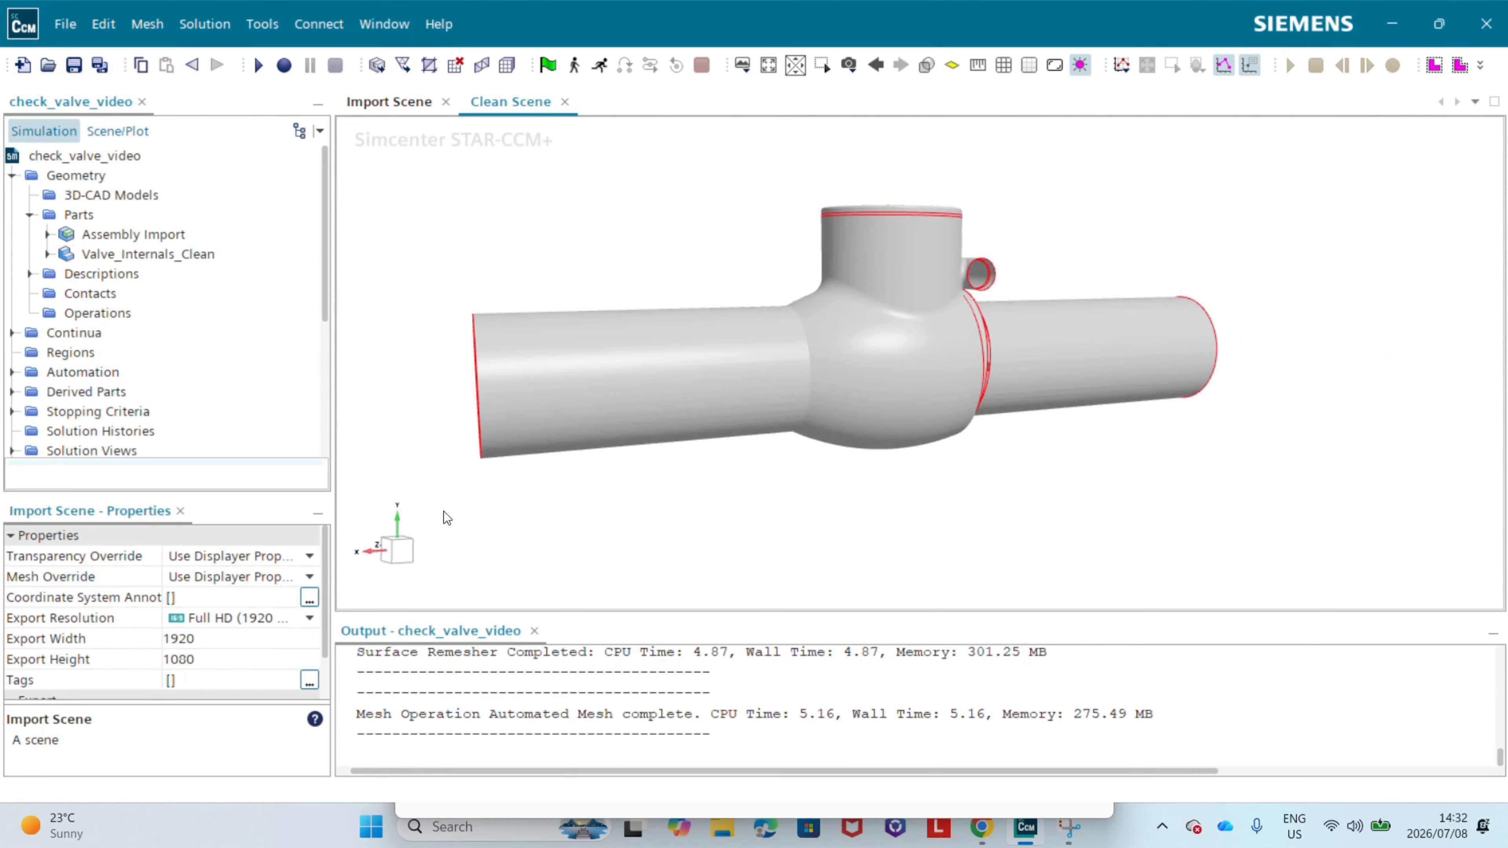
pyautogui.click(403, 554)
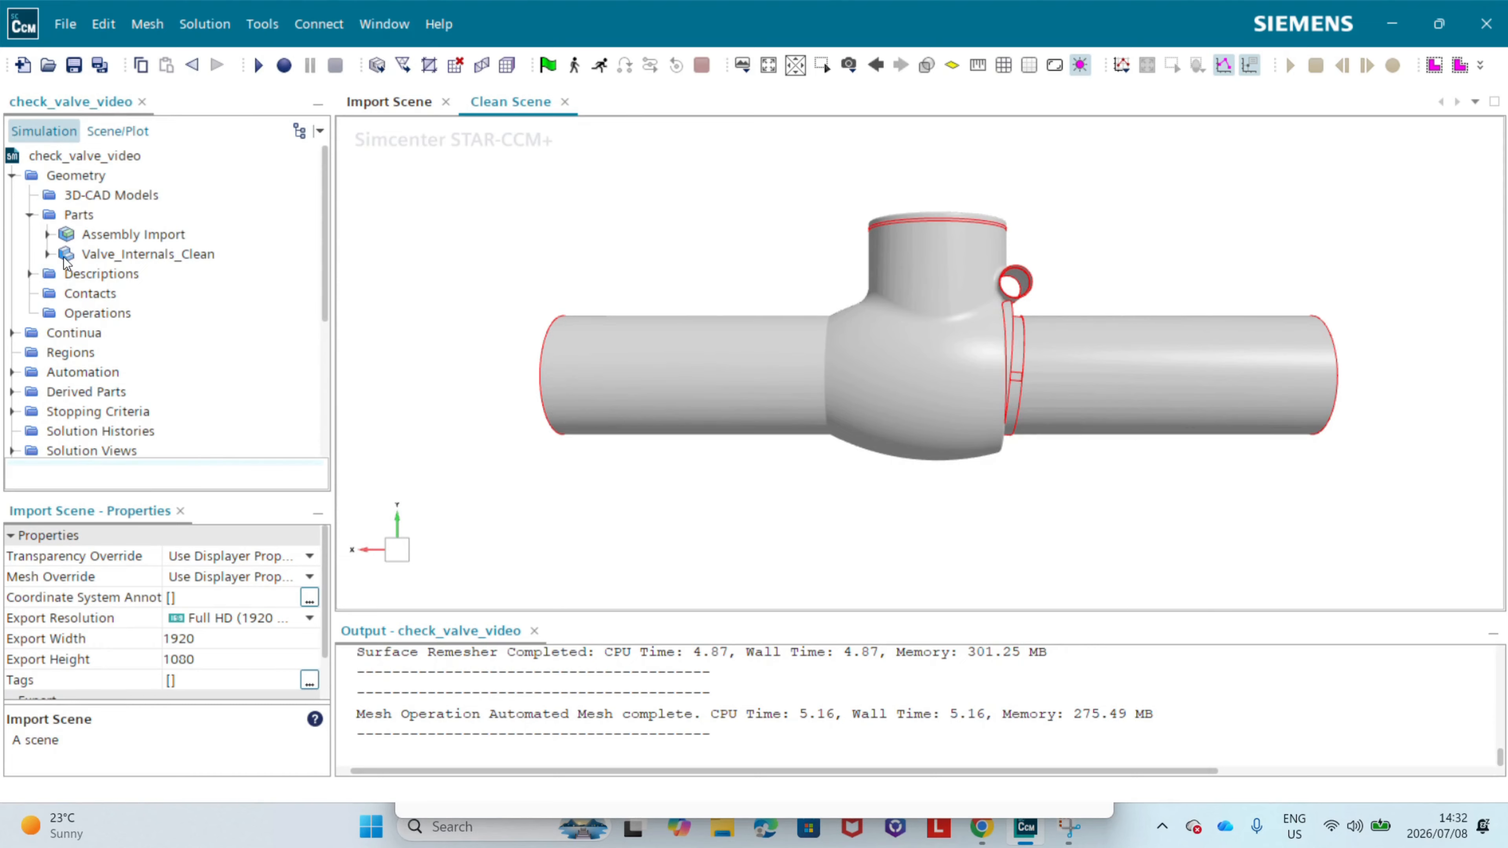
# Step: Assign the Valve_Internals_Clean part to regions, creating a region for each part and a boundary for each part surface
pyautogui.rightClick(123, 256)
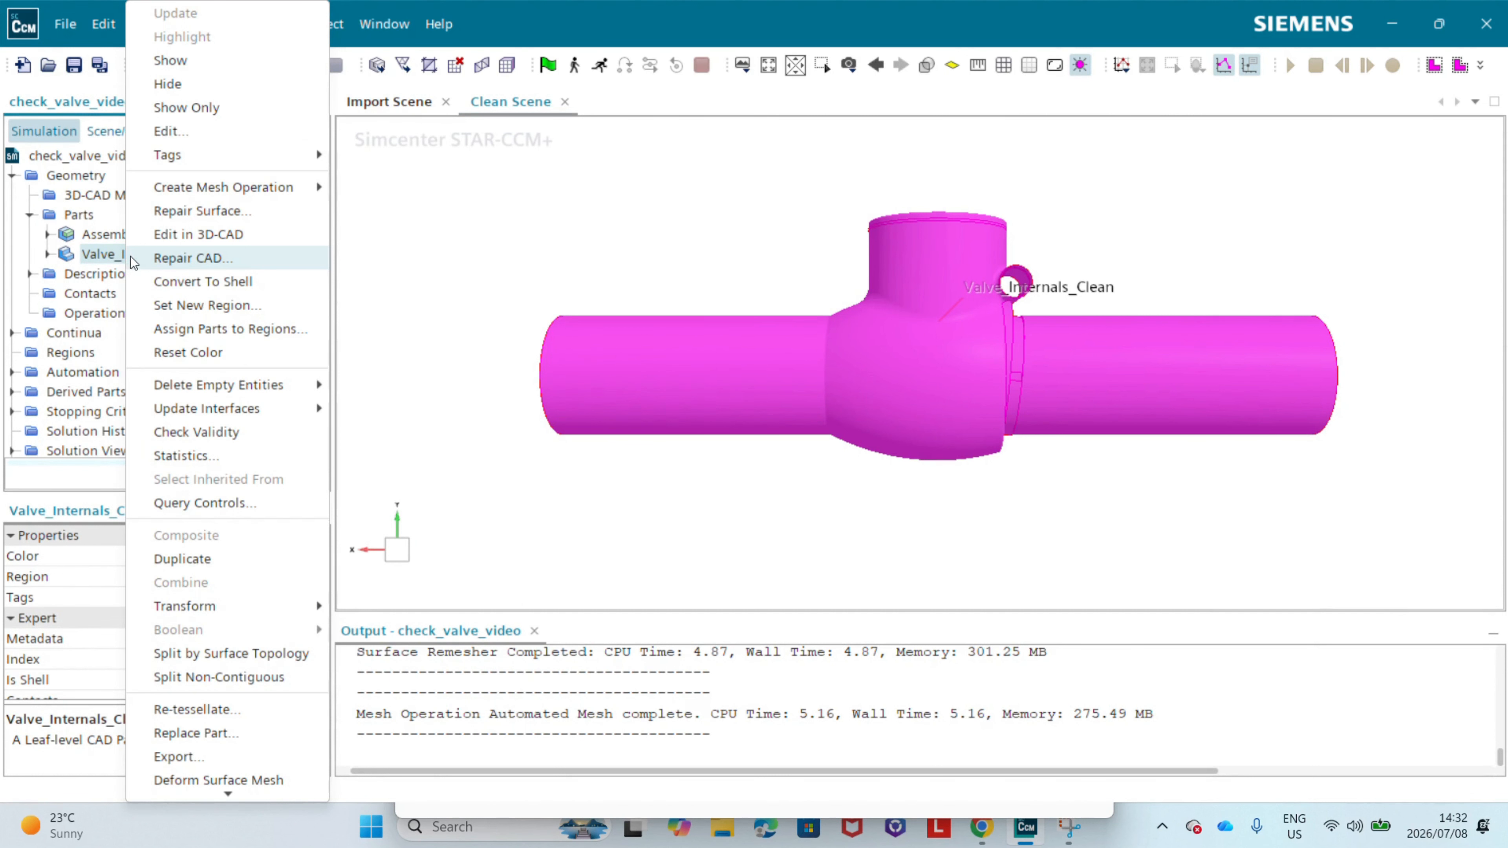
pyautogui.click(182, 331)
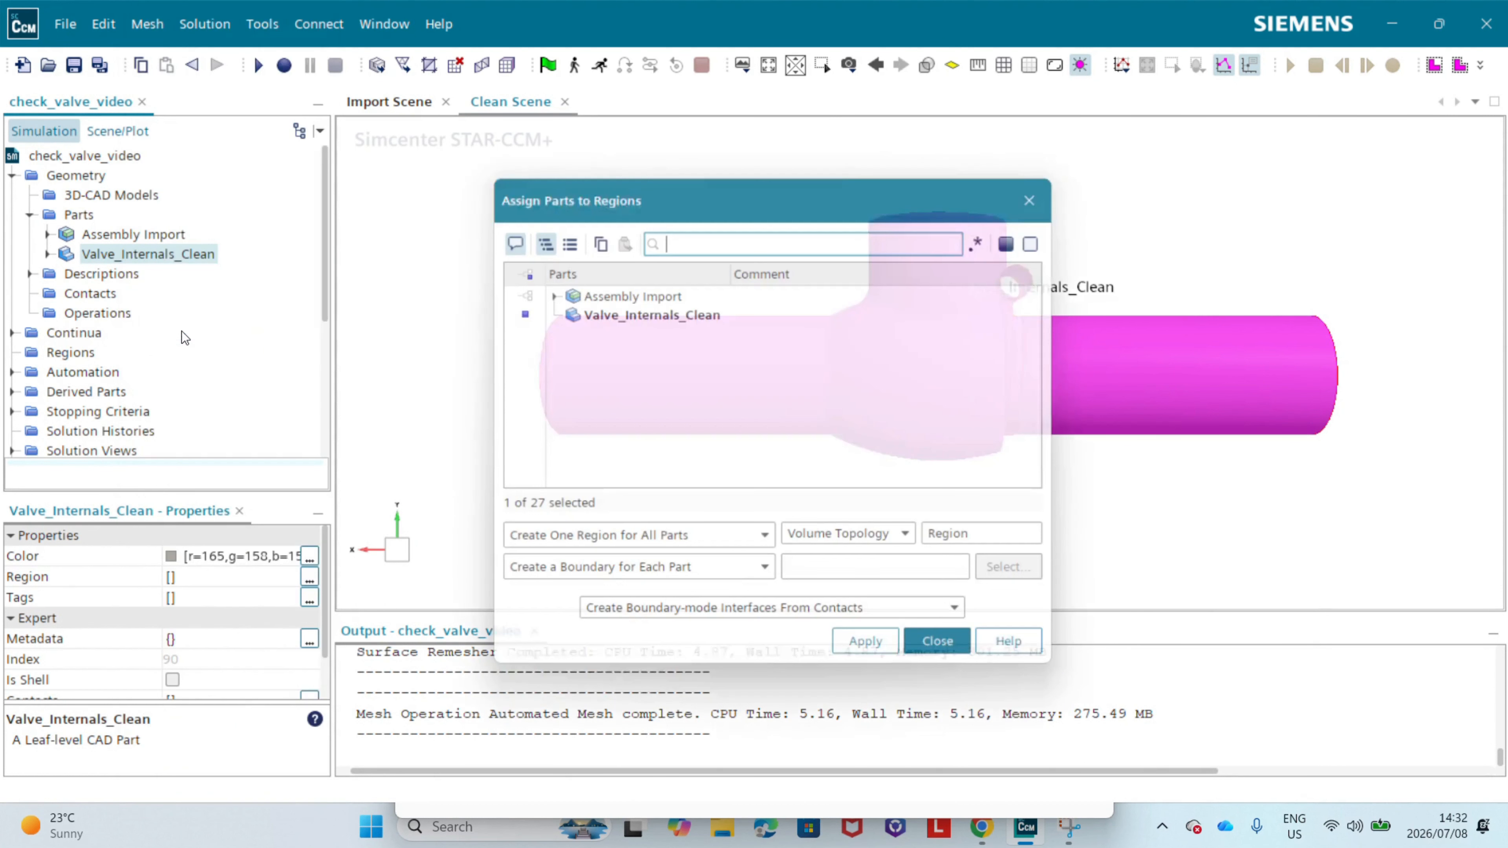
pyautogui.click(524, 544)
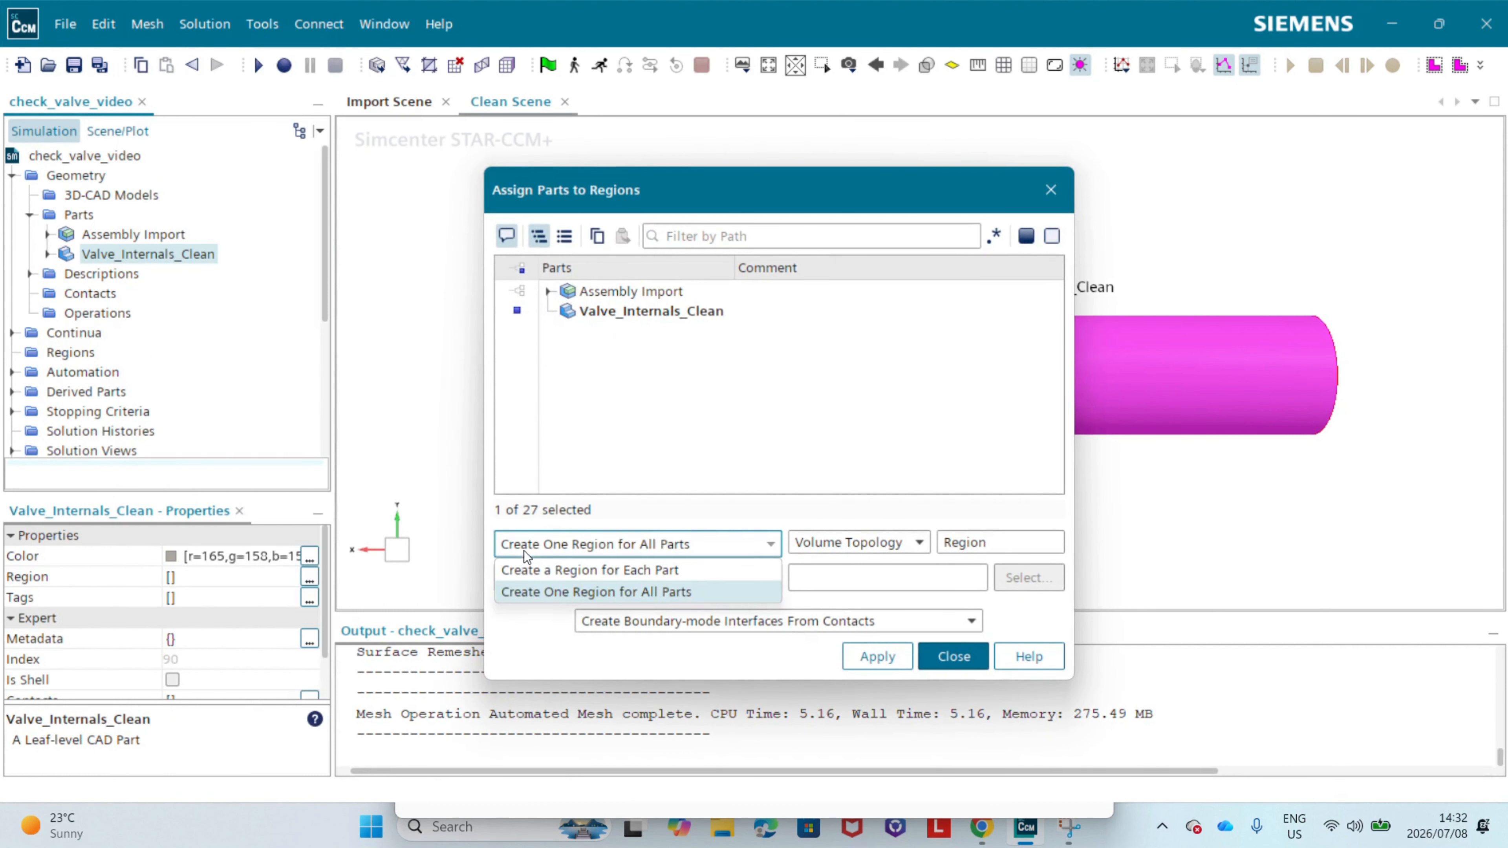
pyautogui.click(526, 571)
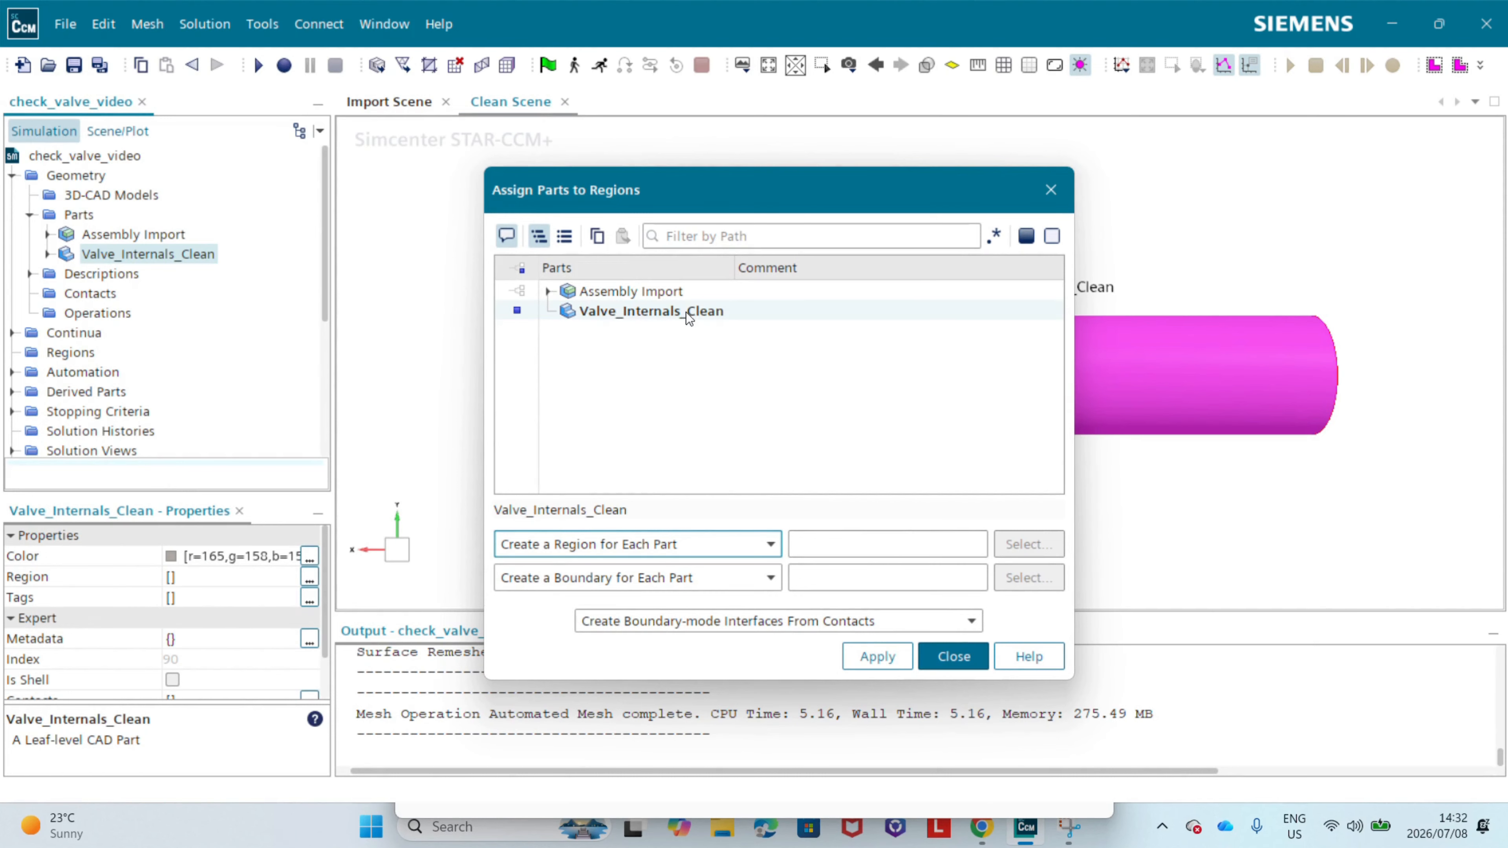
pyautogui.click(528, 577)
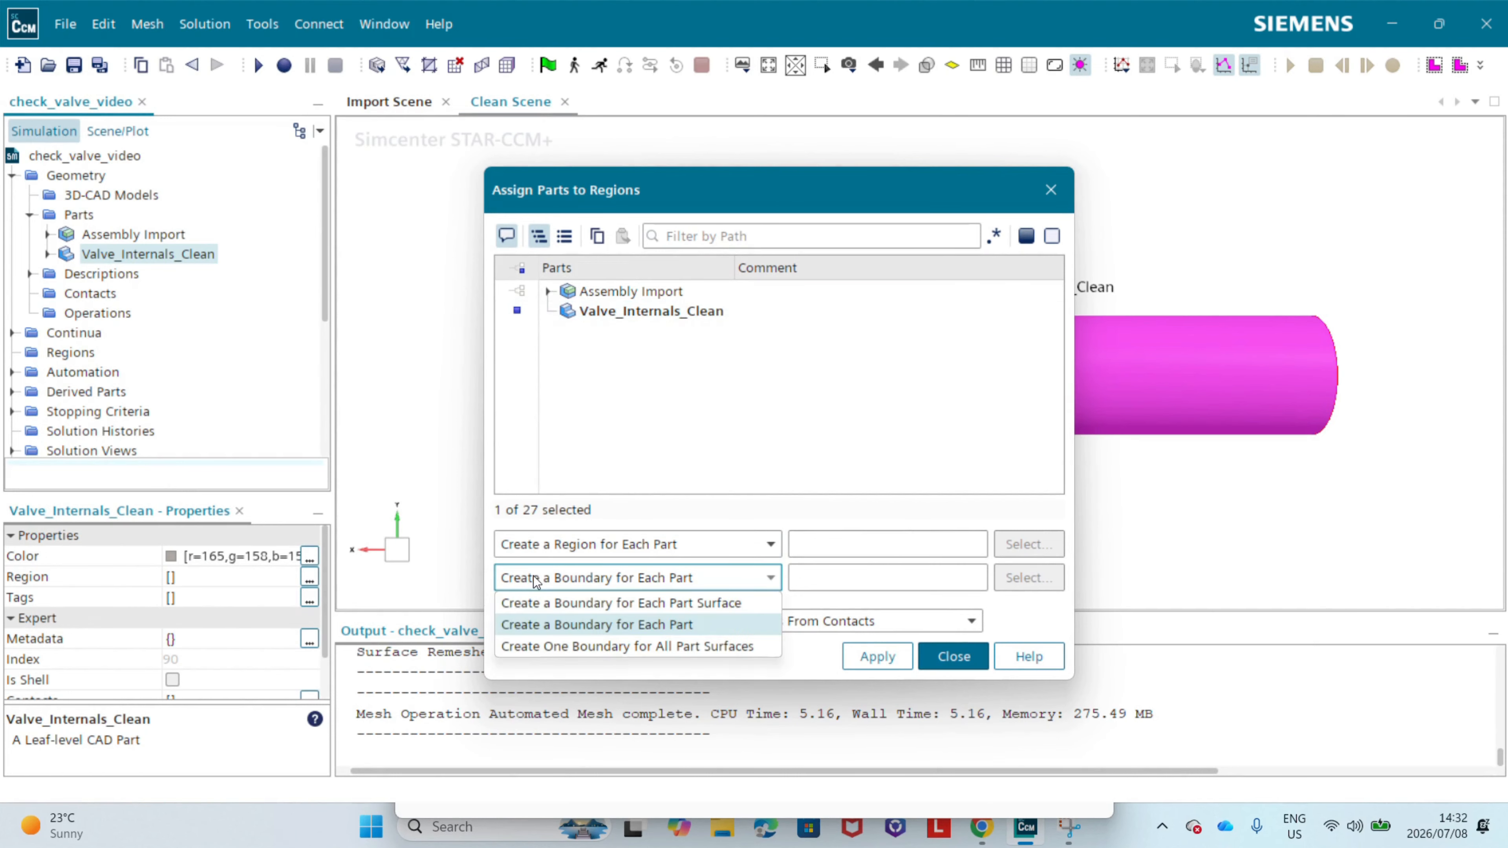
pyautogui.click(680, 604)
pyautogui.click(865, 660)
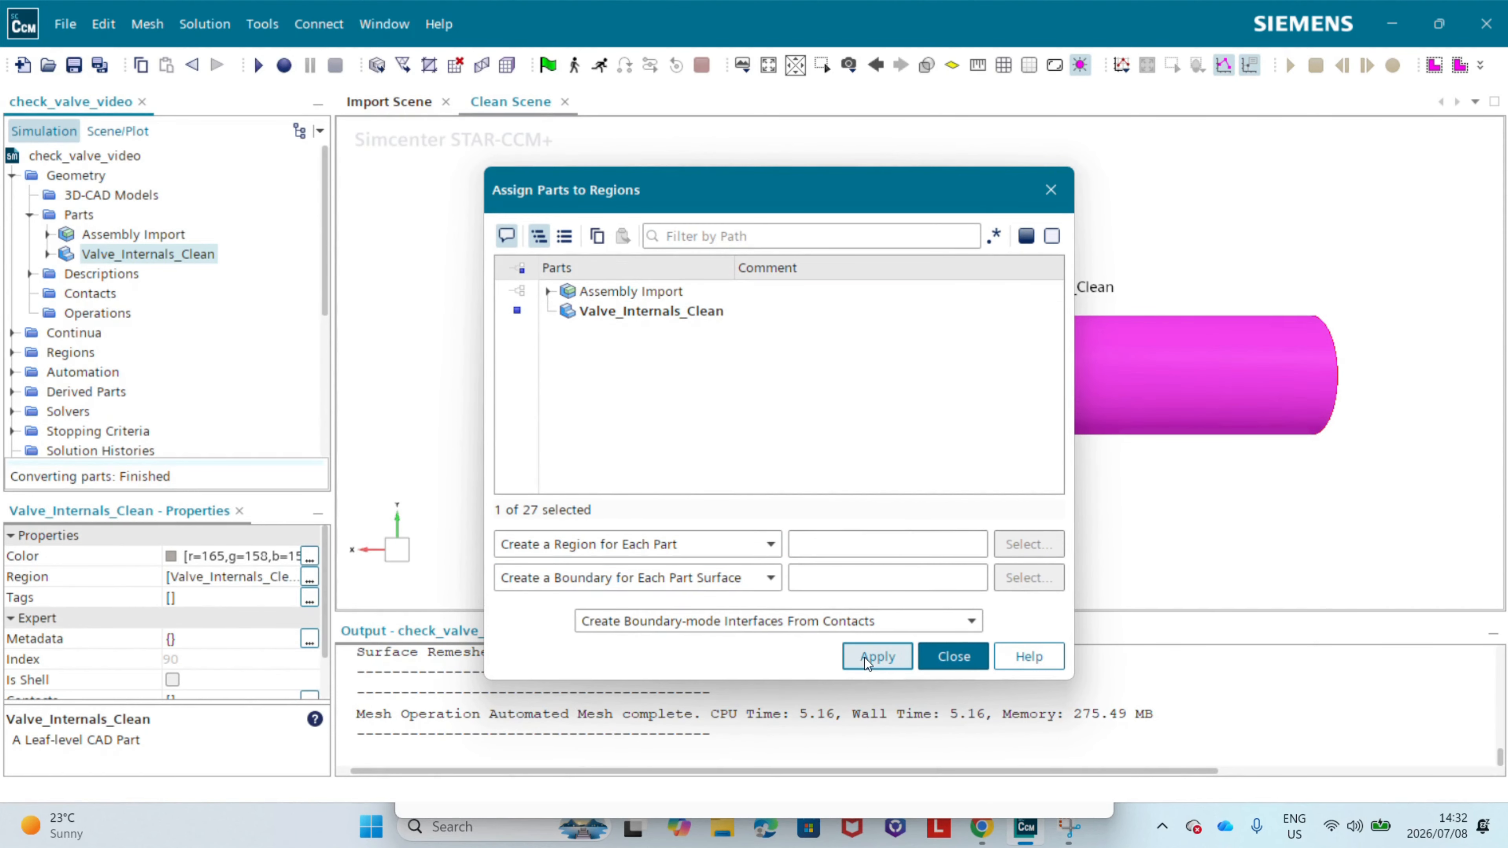
pyautogui.click(950, 659)
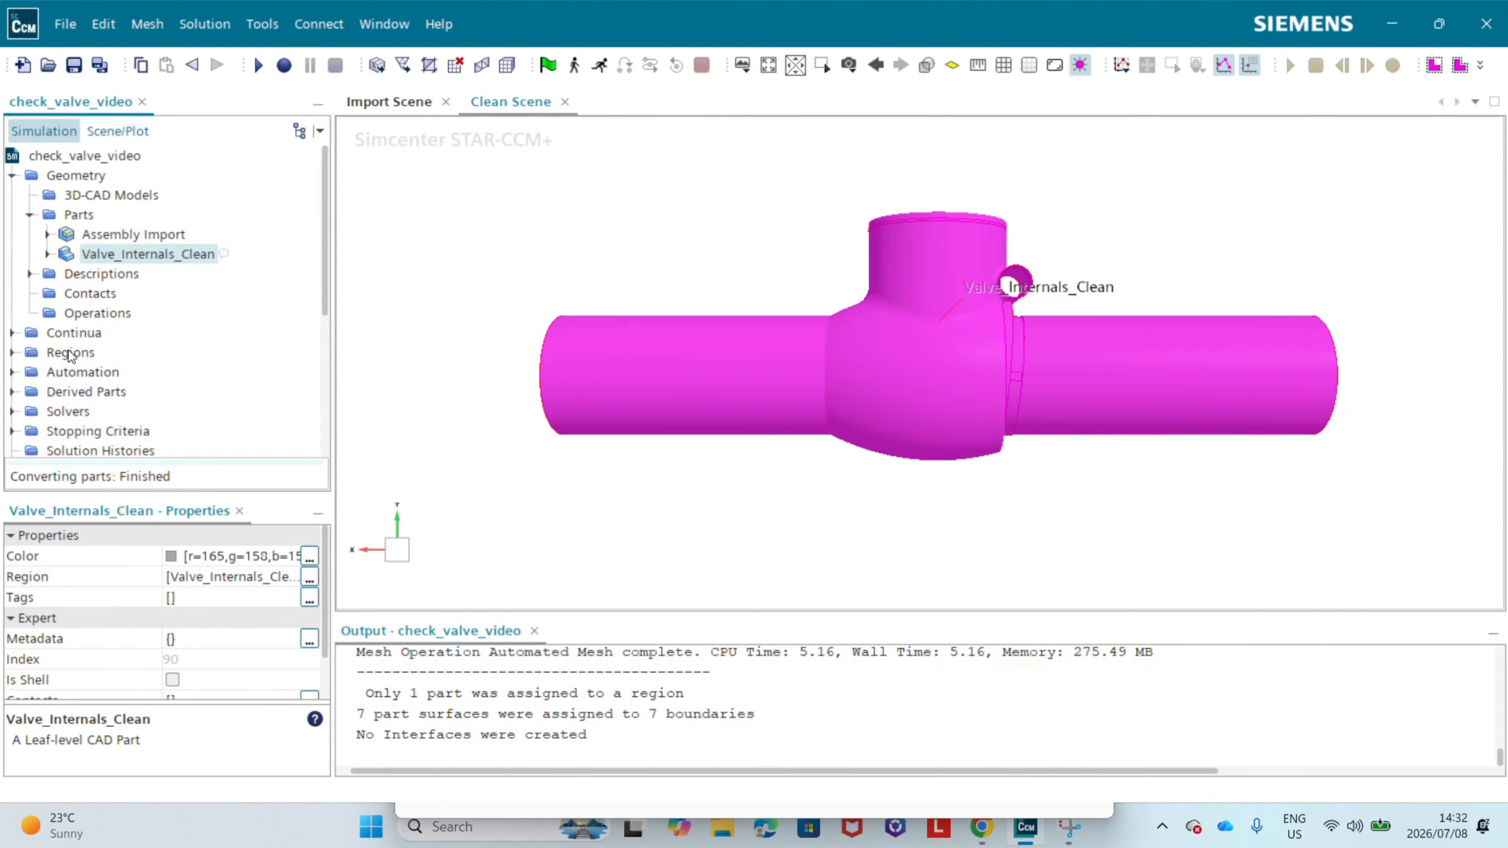
# Step: List the boundaries of the new Valve_Internals_Clean region in the simulation tree
pyautogui.doubleClick(52, 354)
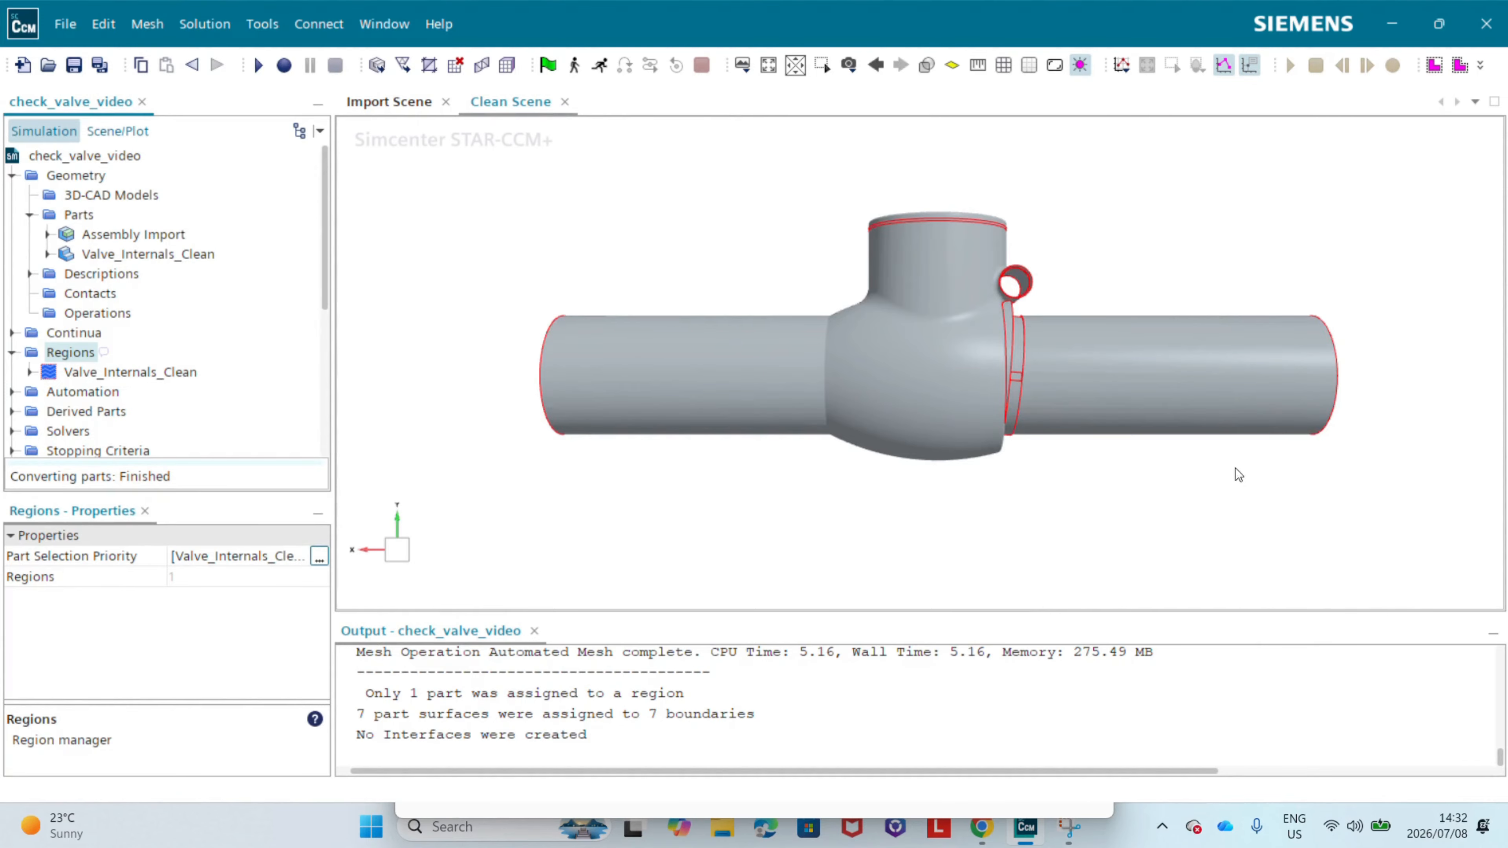
pyautogui.moveTo(1235, 471); pyautogui.dragTo(904, 459)
pyautogui.click(105, 374)
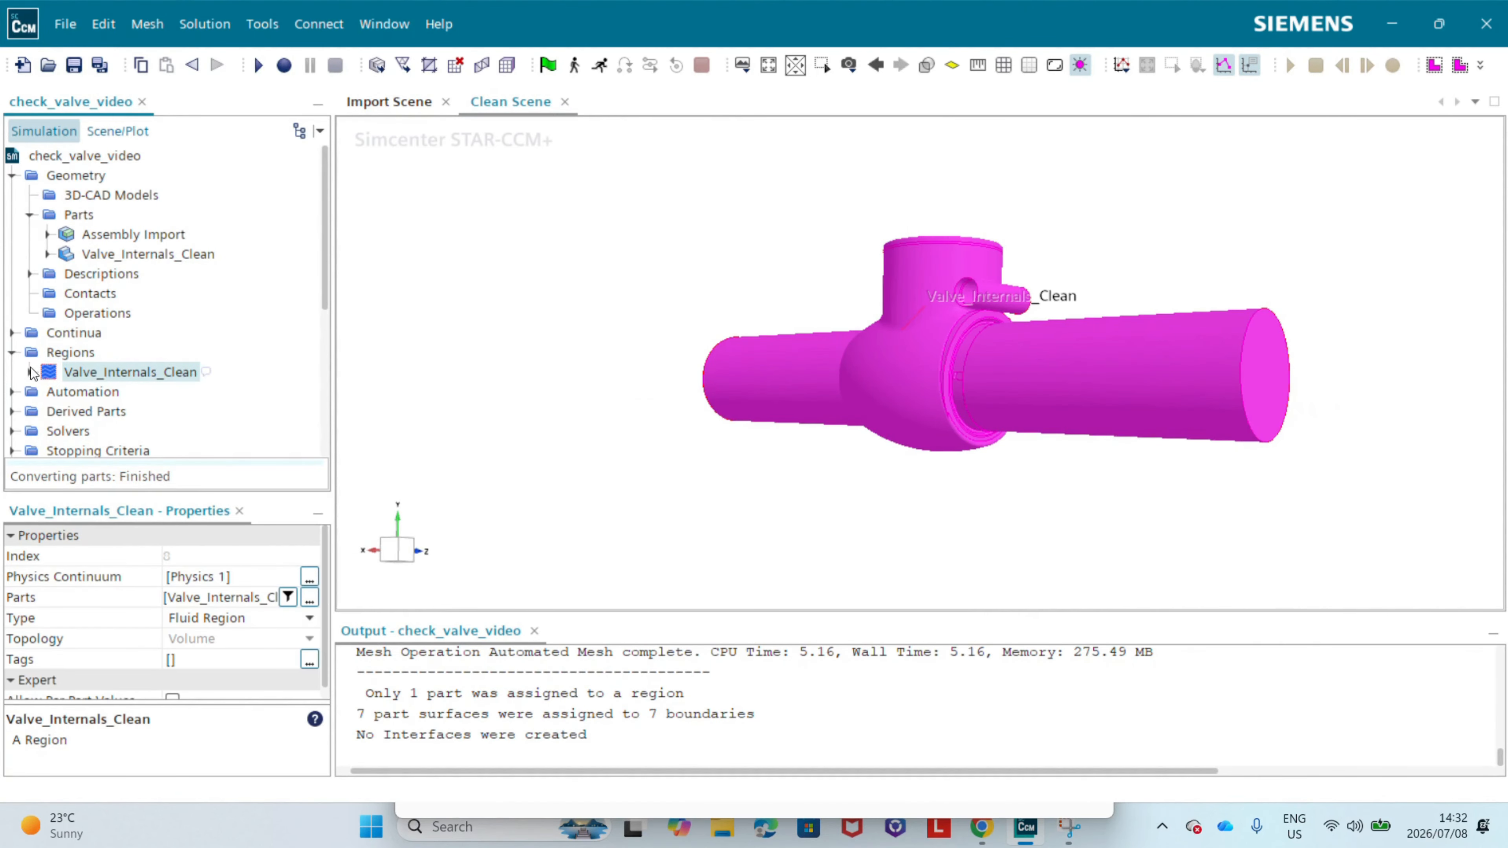
pyautogui.click(30, 372)
pyautogui.click(55, 394)
pyautogui.click(51, 394)
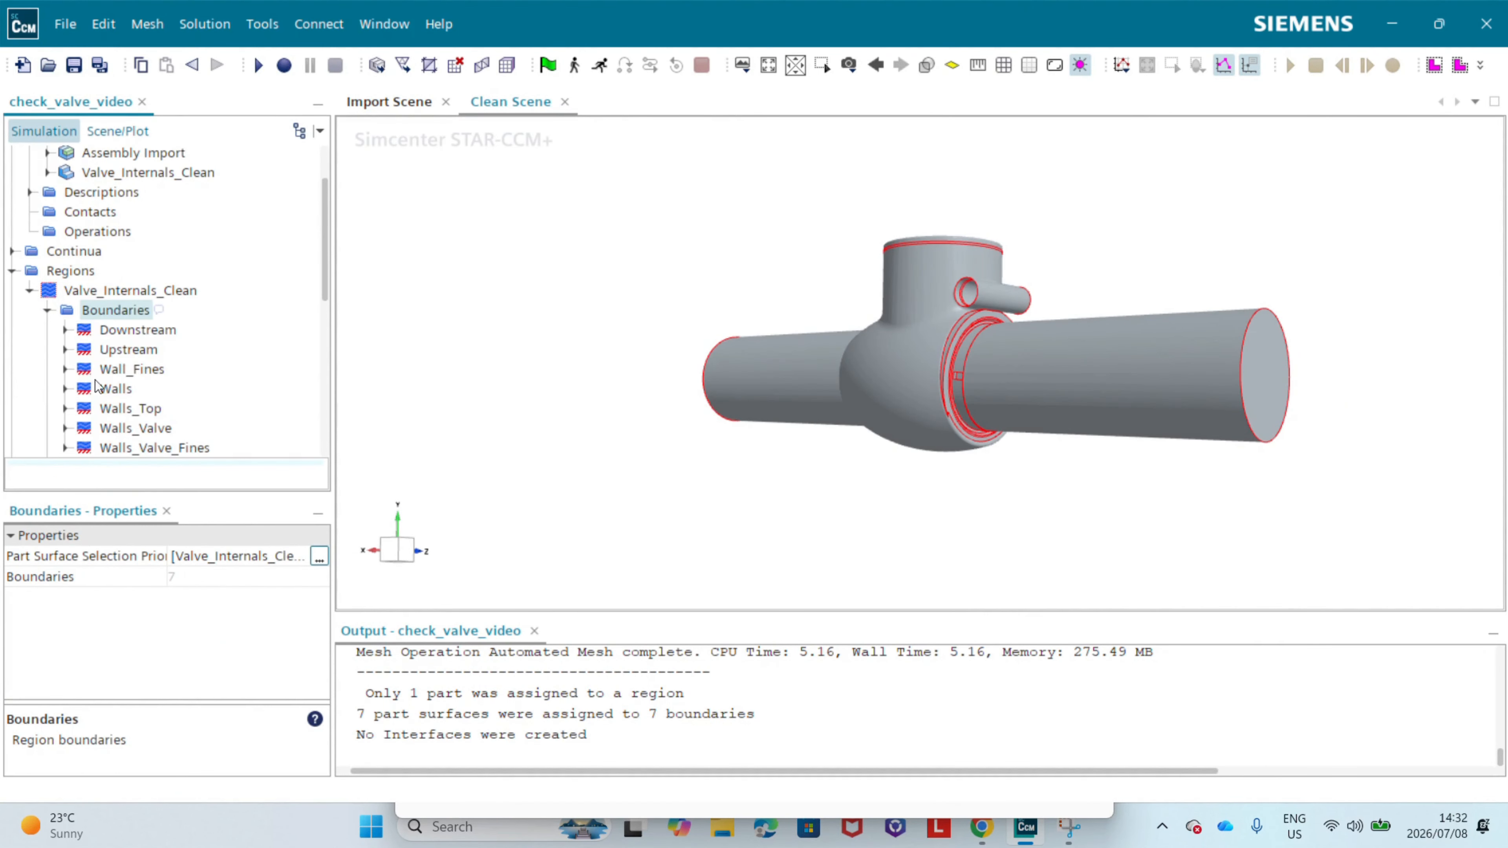
# Step: Highlight the Downstream, Upstream, Walls, Walls_Valve and Wall_Fines boundaries one after another to check their location on the valve
pyautogui.click(137, 332)
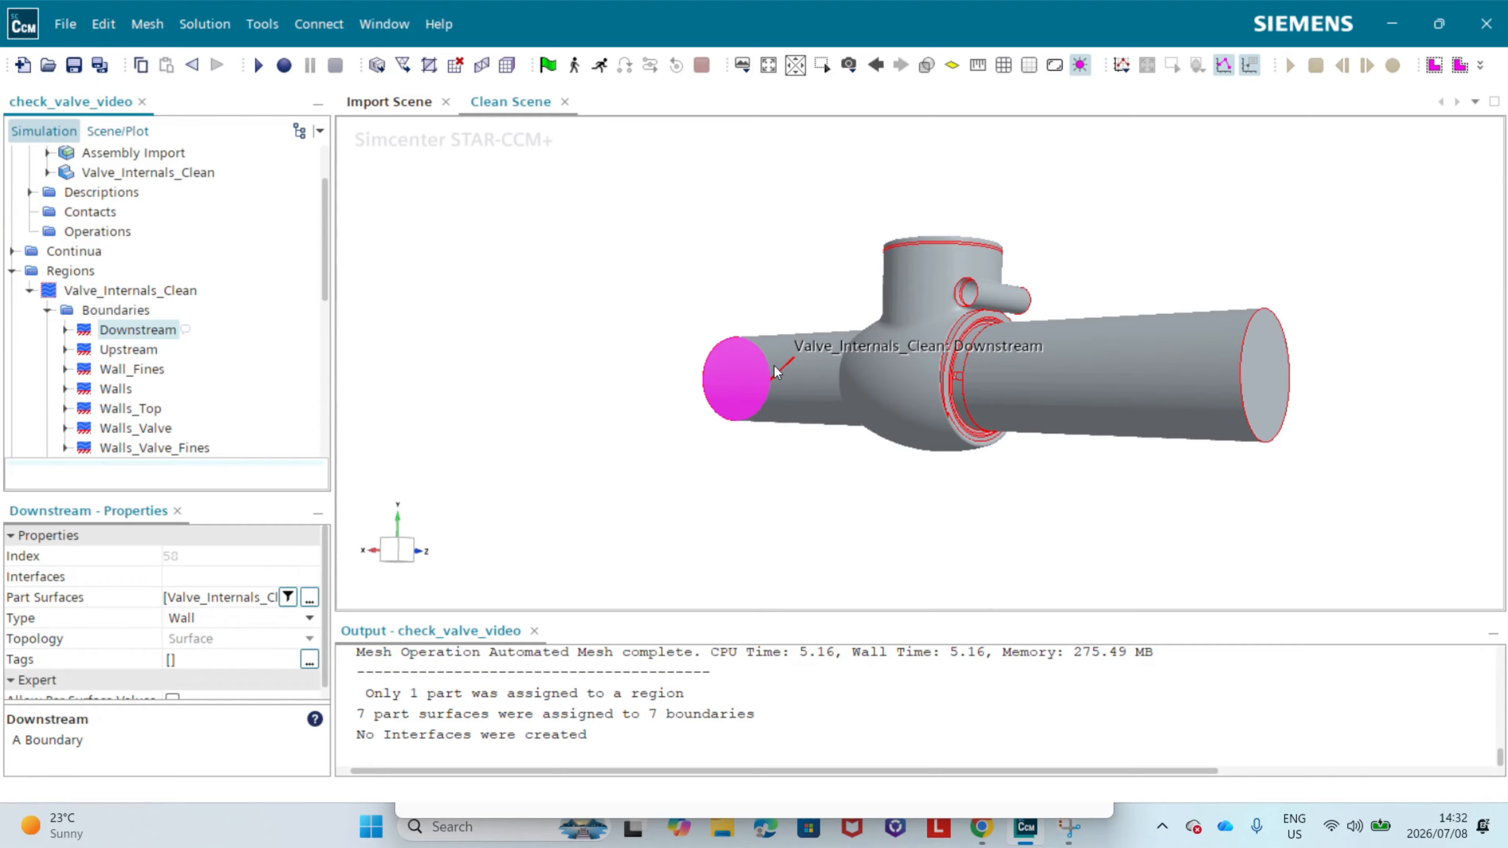
pyautogui.click(128, 350)
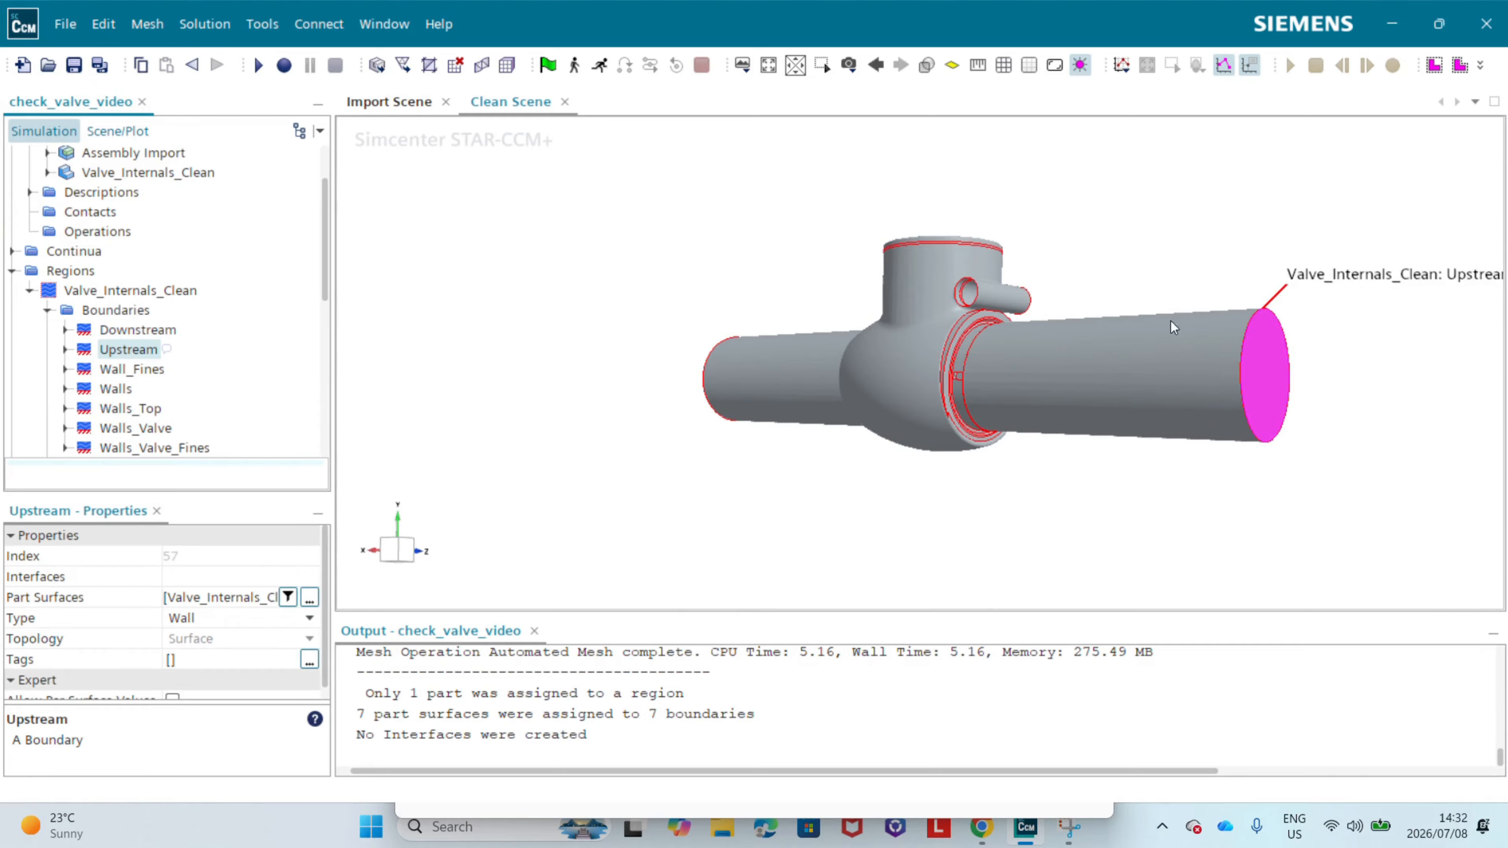
pyautogui.click(116, 389)
pyautogui.moveTo(623, 416); pyautogui.dragTo(783, 403)
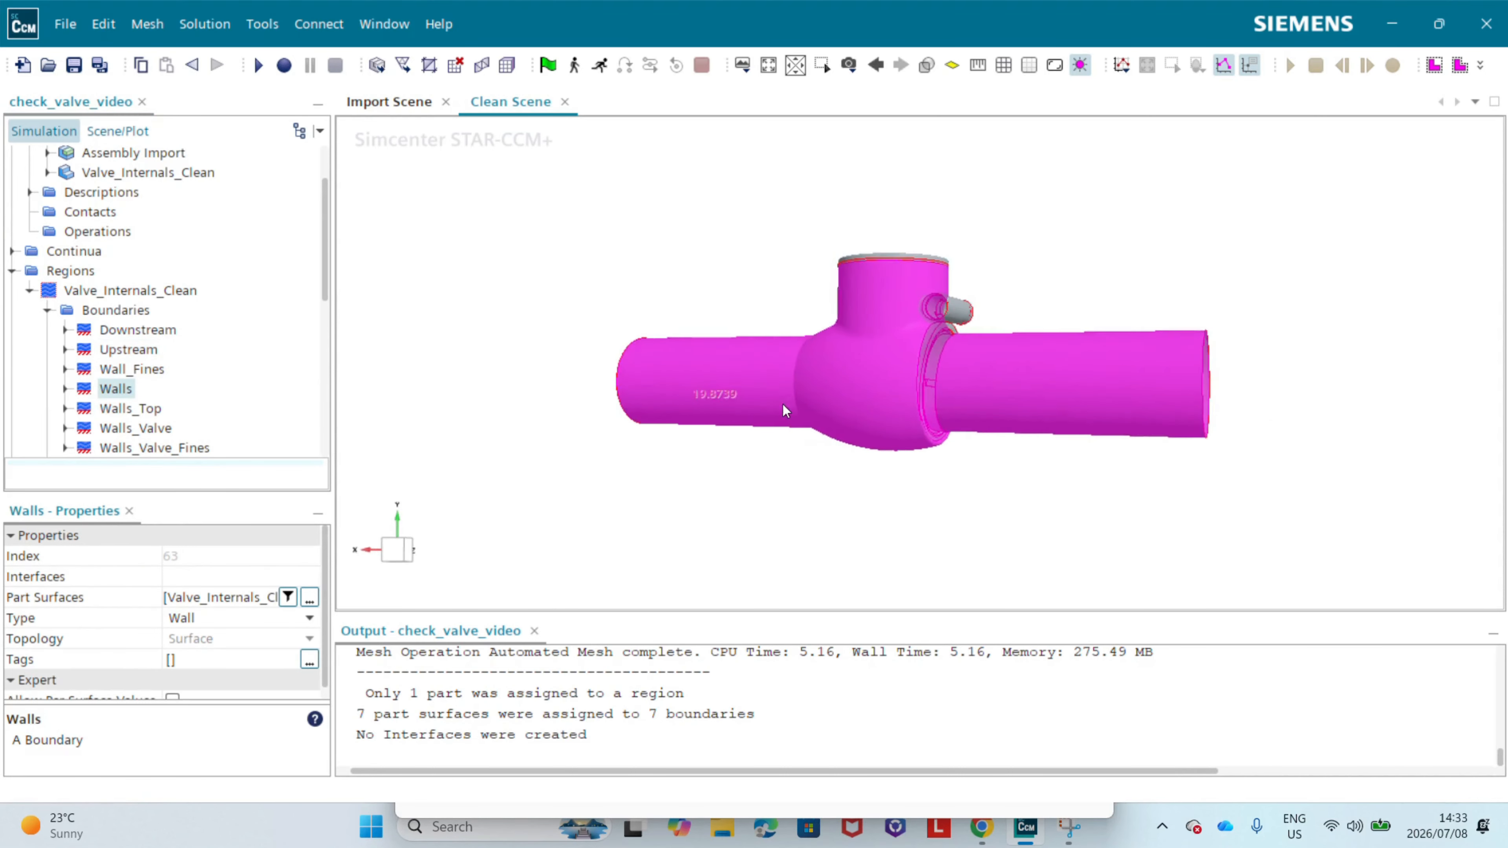
pyautogui.scroll(-1, 209, 401)
pyautogui.click(135, 372)
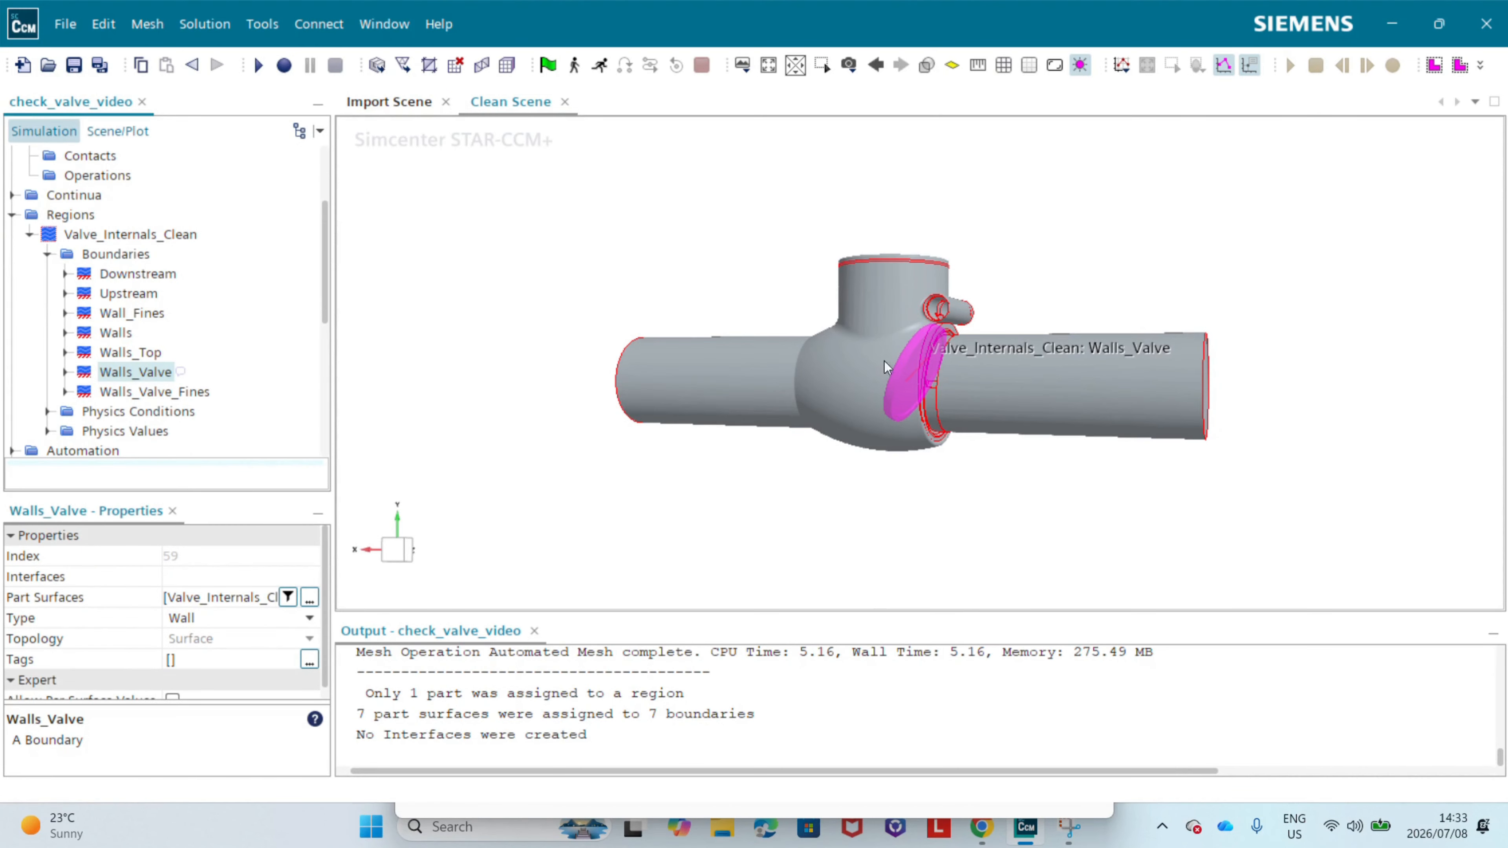
pyautogui.click(143, 313)
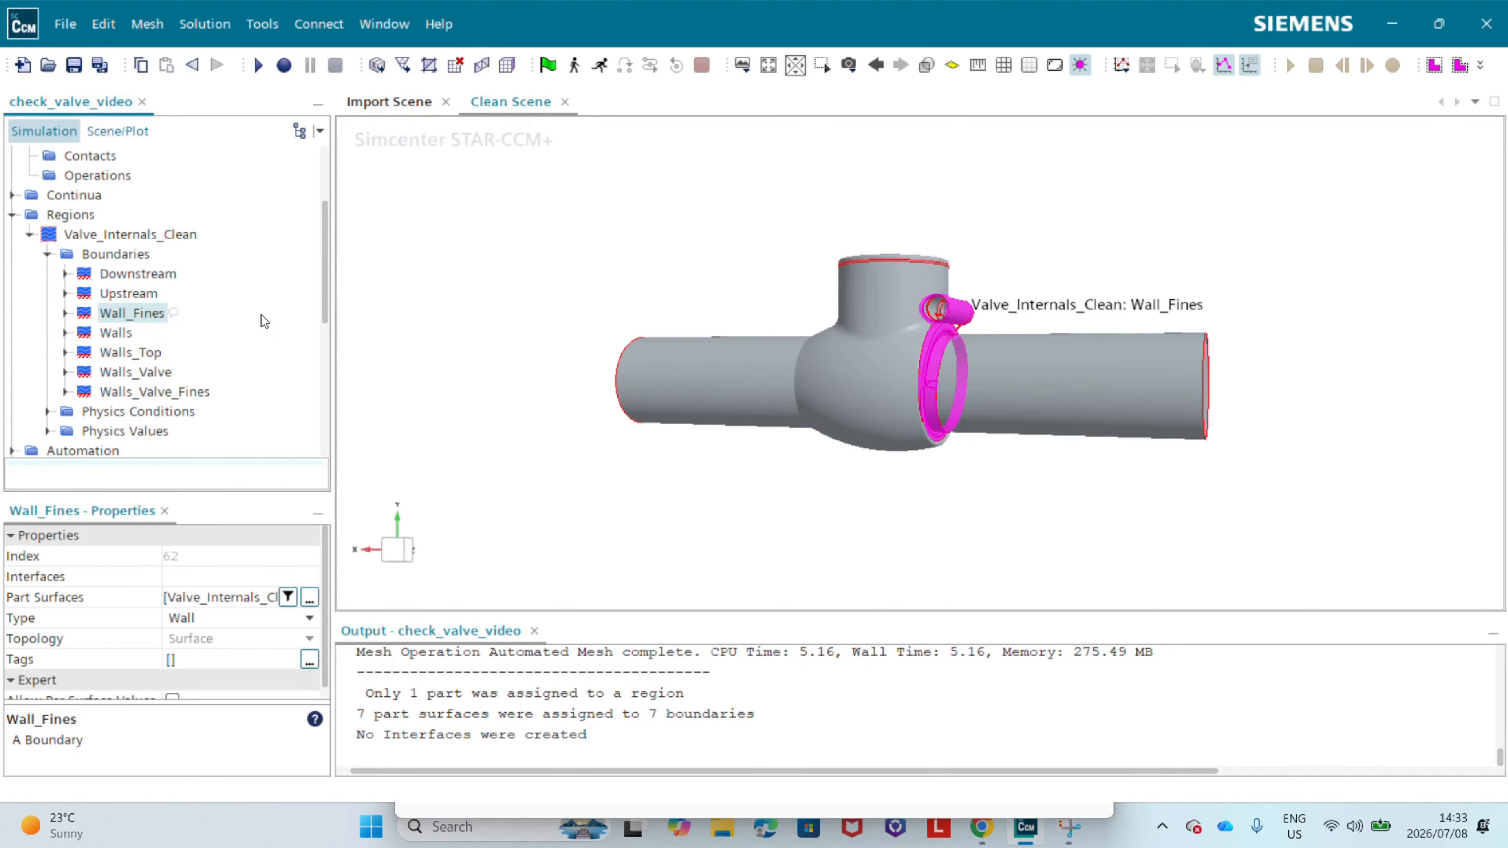
# Step: Highlight the Walls_Valve_Fines and Wall_Fines boundaries together and inspect them up close around the hinge arm and seat
pyautogui.click(145, 393)
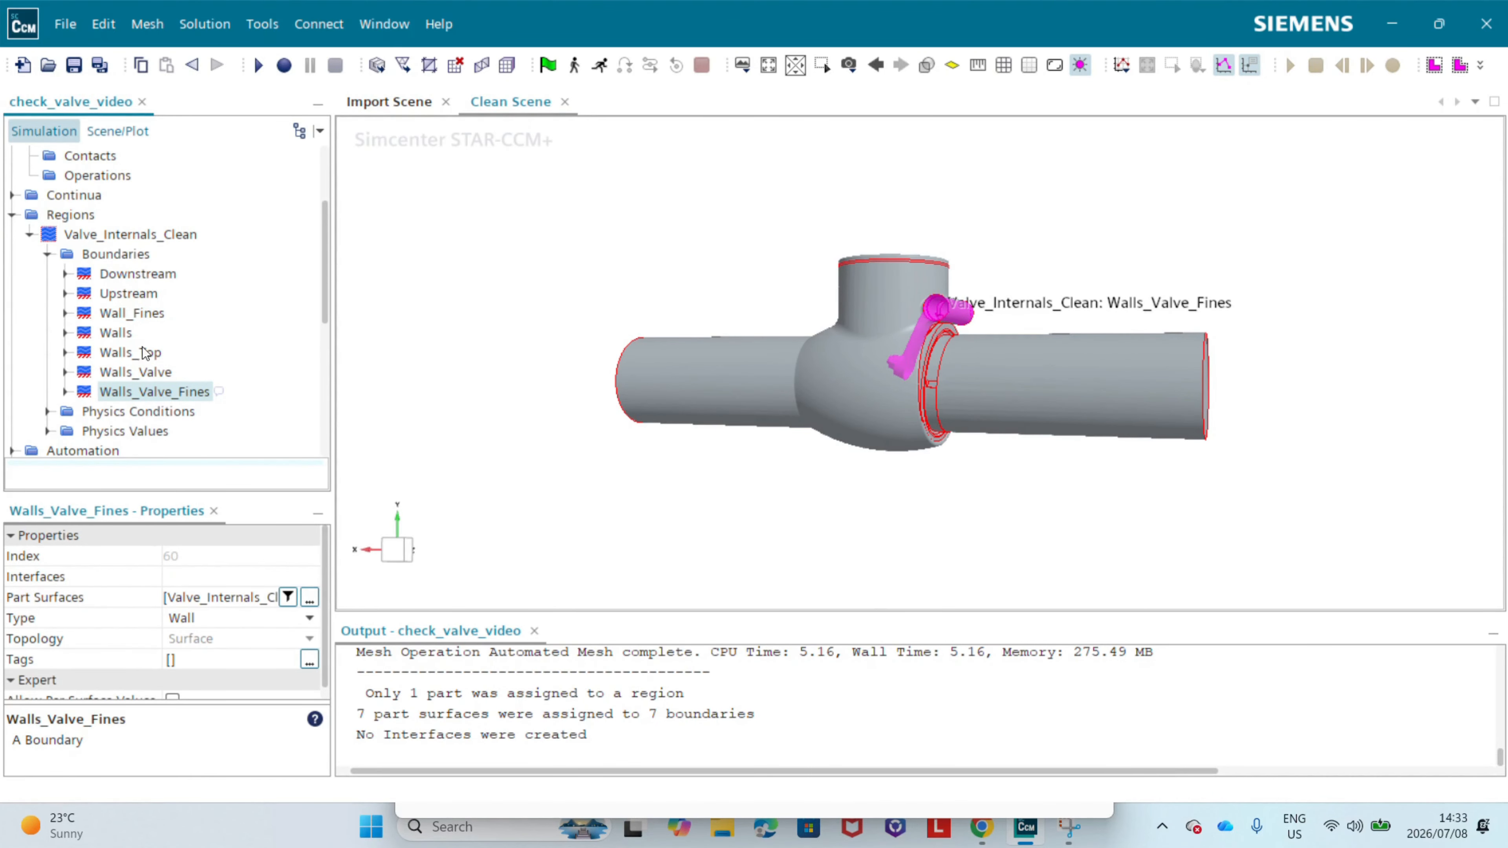
pyautogui.keyDown('ctrl'); pyautogui.click(140, 313); pyautogui.keyUp('ctrl')
pyautogui.scroll(6, 990, 371)
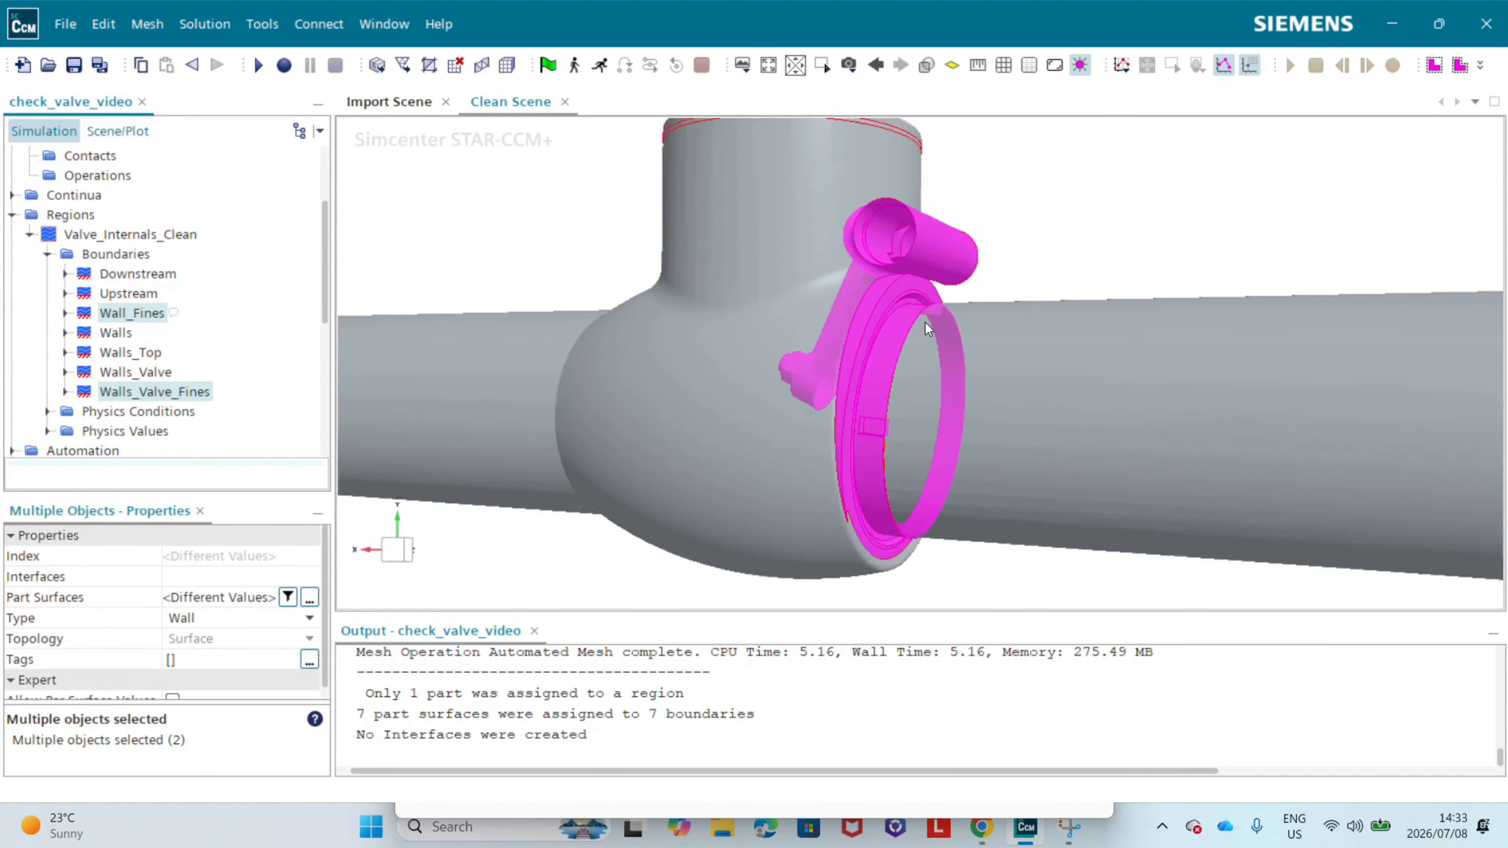
pyautogui.moveTo(841, 354); pyautogui.dragTo(770, 345)
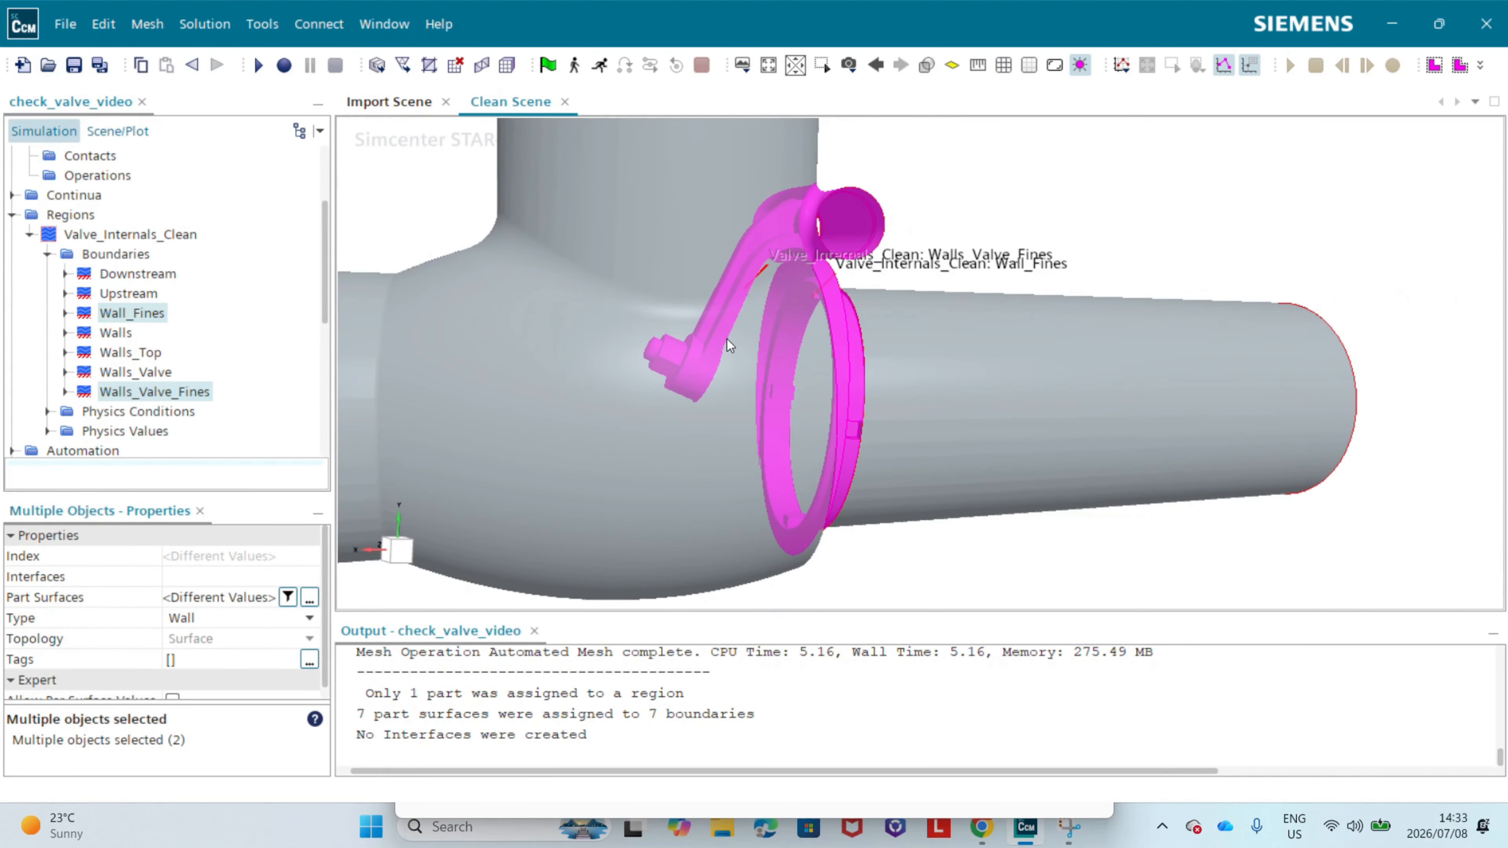
# Step: Set the type of the Upstream boundary in the Valve_Internals_Clean region to Velocity Inlet
pyautogui.scroll(-10, 851, 307)
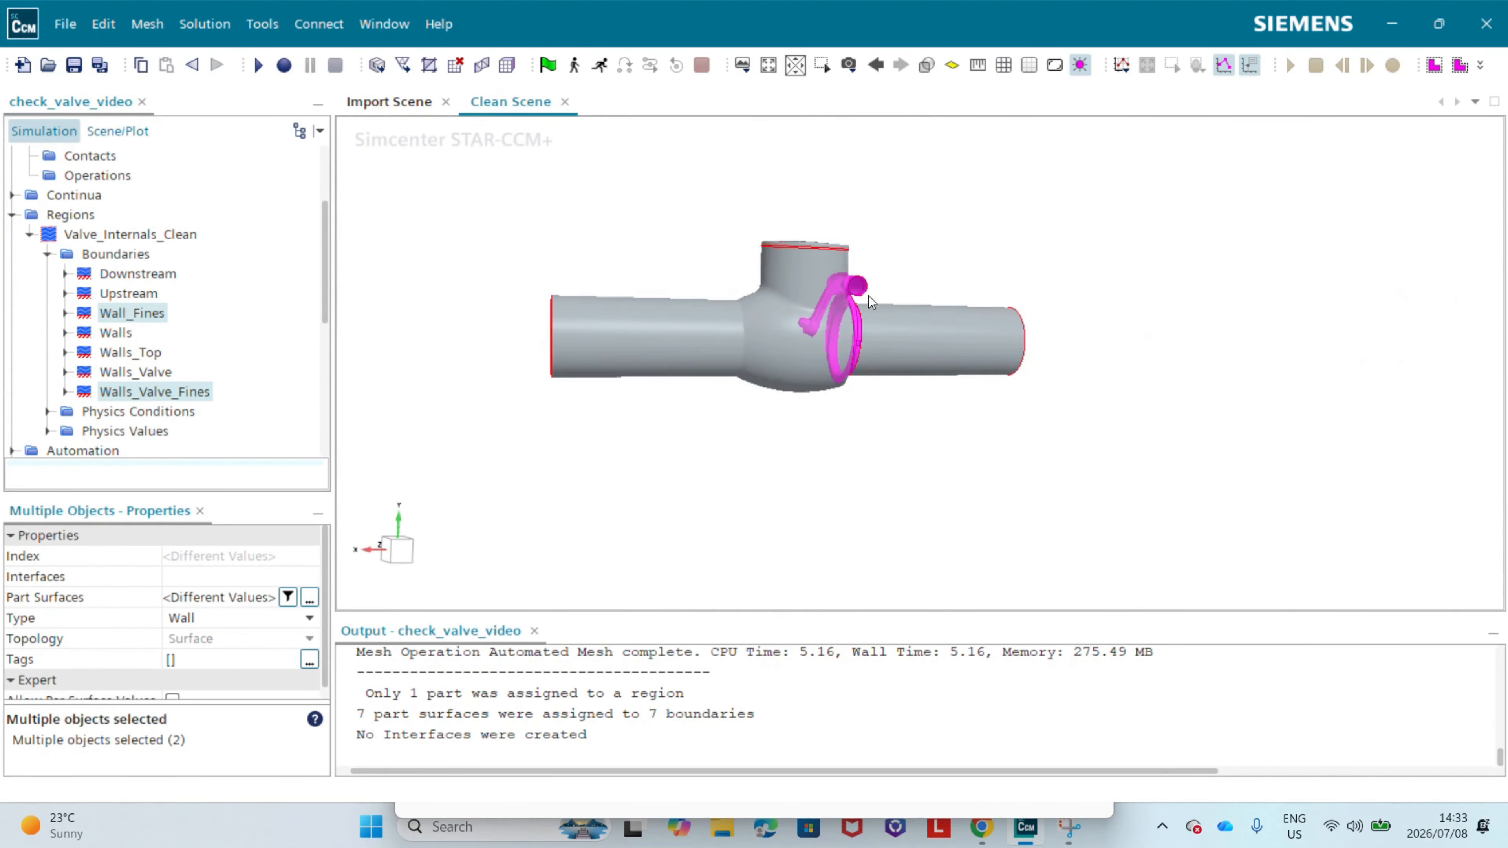
pyautogui.moveTo(893, 378); pyautogui.dragTo(908, 447)
pyautogui.click(908, 451)
pyautogui.scroll(2, 1067, 438)
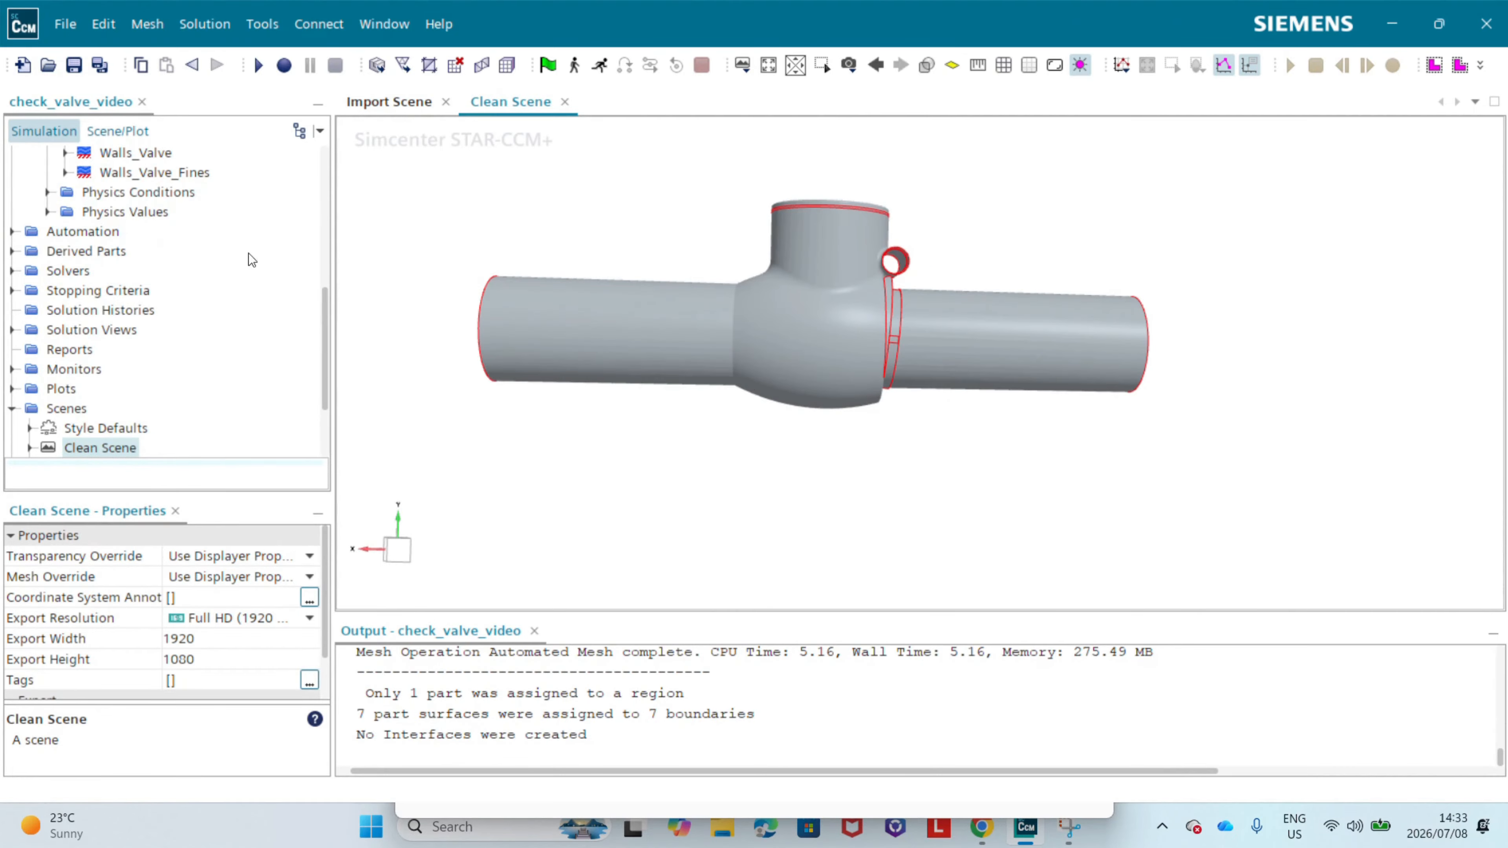
pyautogui.scroll(3, 137, 273)
pyautogui.click(112, 236)
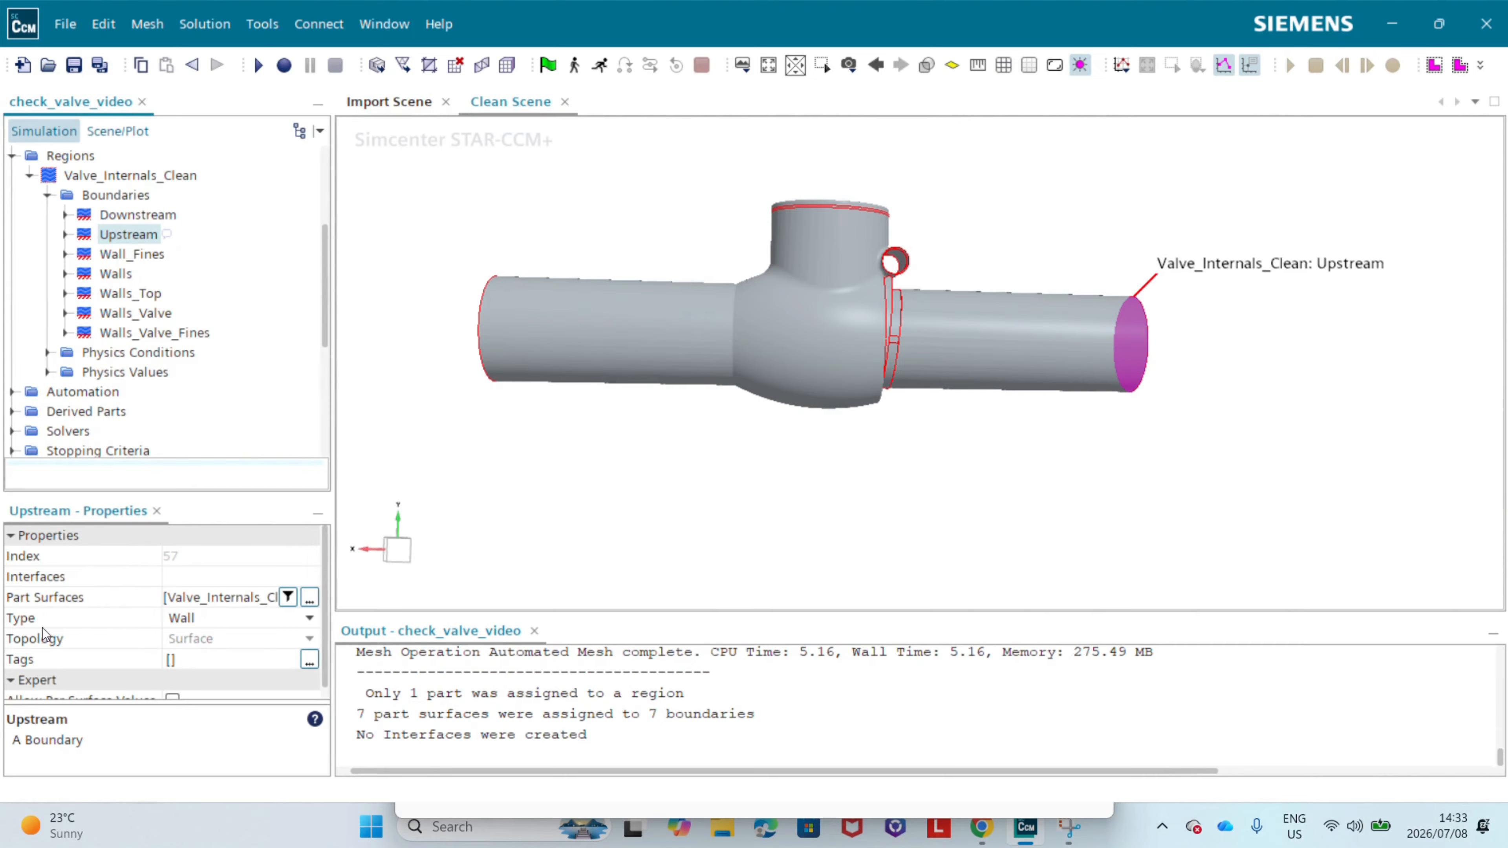
pyautogui.click(180, 621)
pyautogui.click(196, 766)
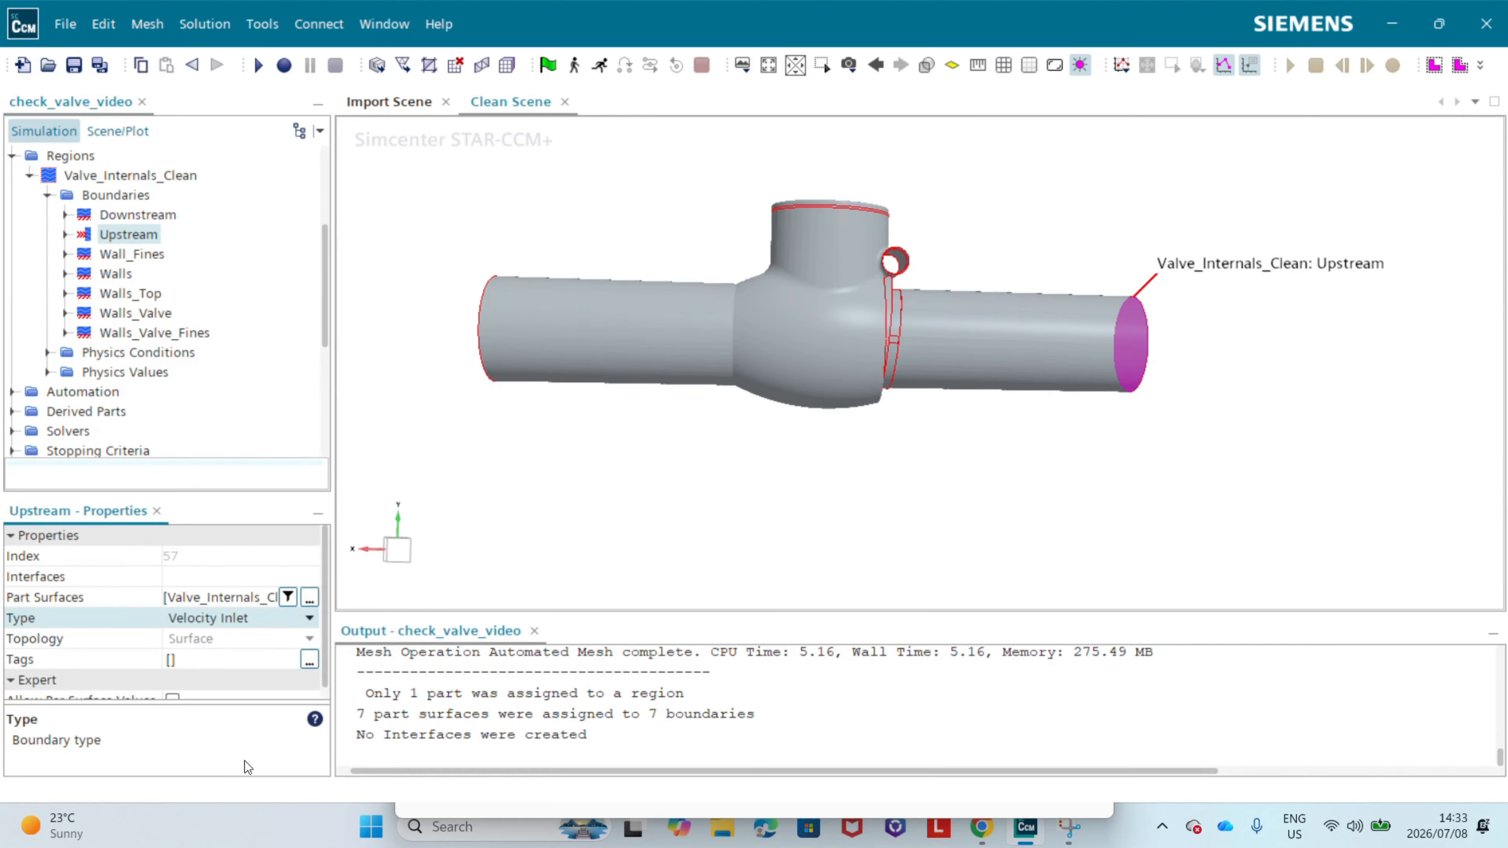
# Step: Change the Downstream boundary of the Valve_Internals_Clean region to an outlet type
pyautogui.moveTo(1064, 518); pyautogui.dragTo(1061, 415)
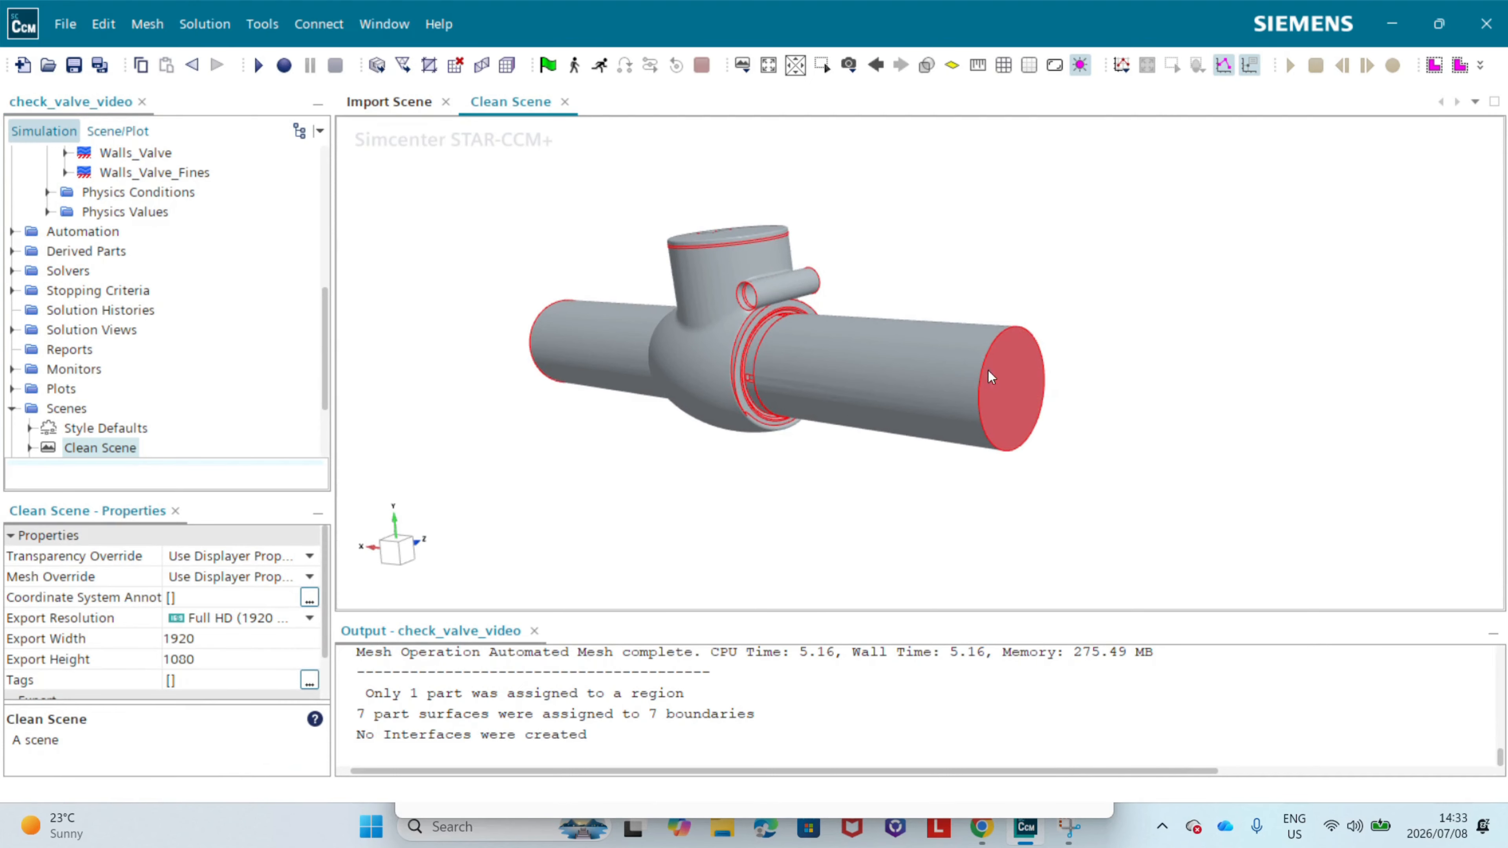
pyautogui.scroll(3, 53, 284)
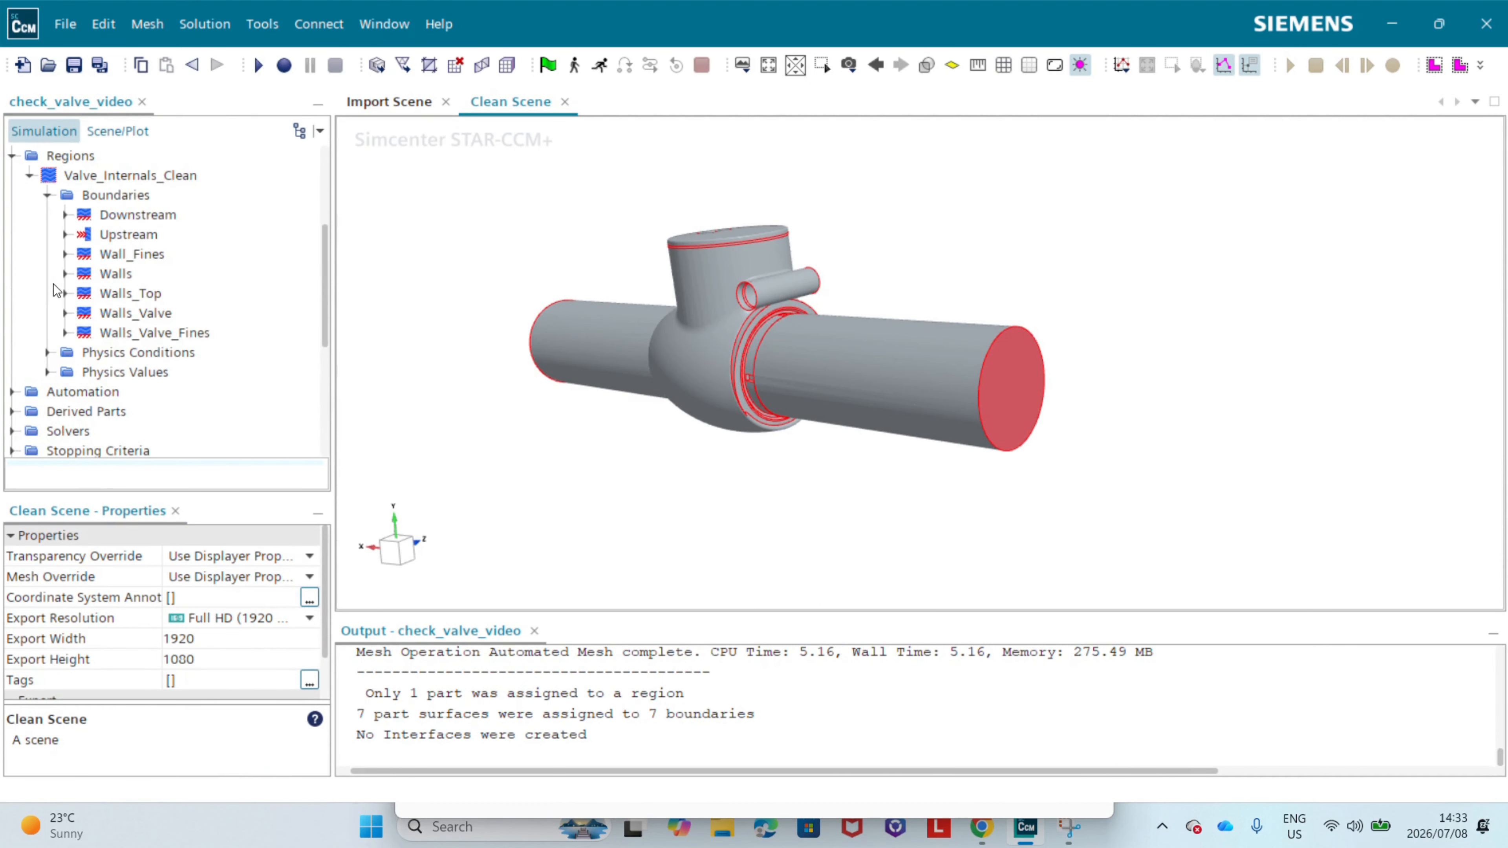
pyautogui.click(130, 216)
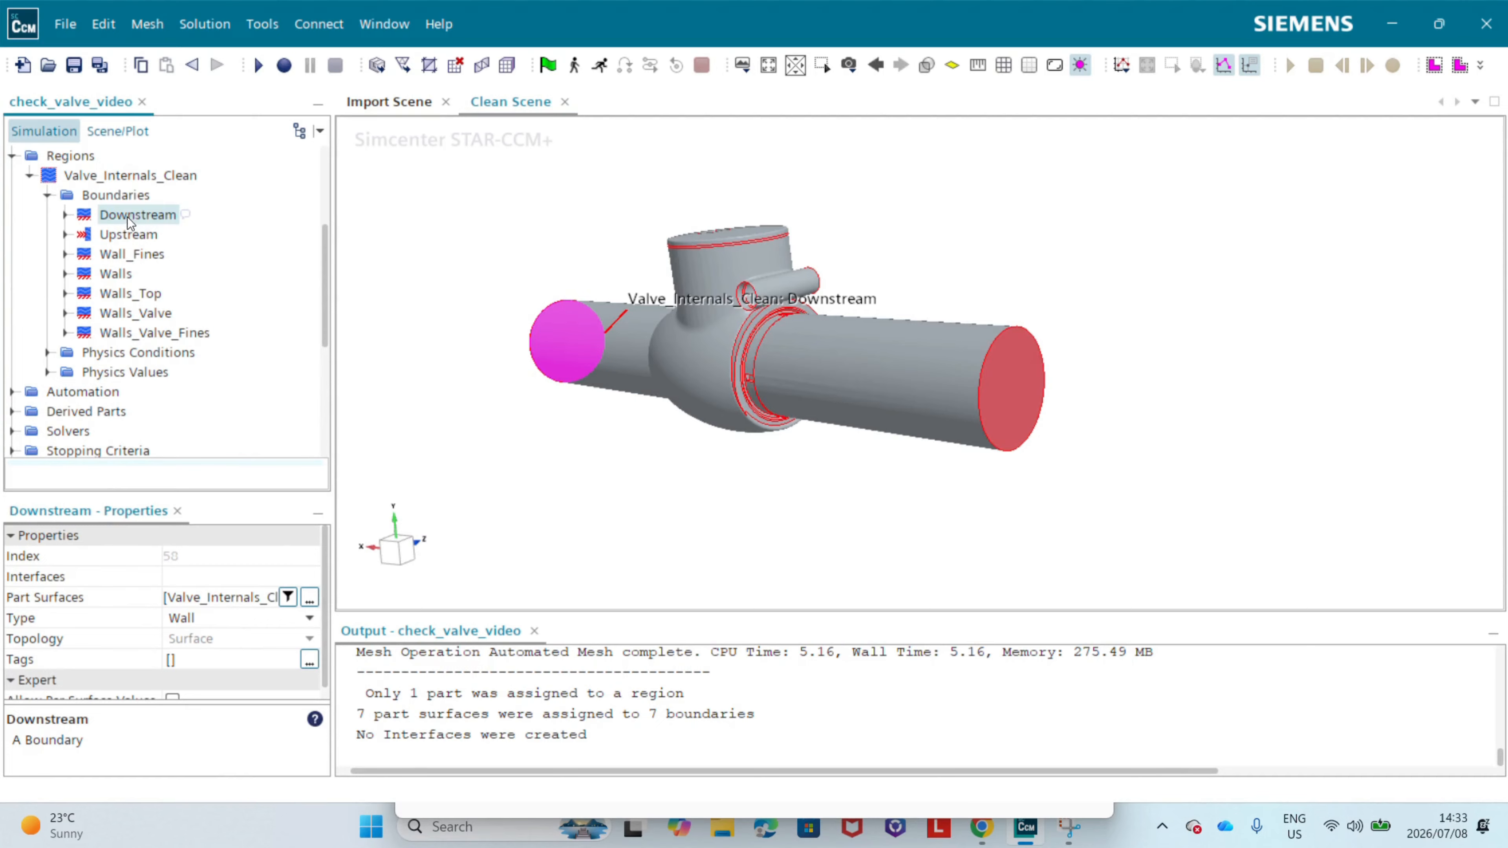
pyautogui.click(191, 618)
pyautogui.click(214, 705)
pyautogui.click(540, 384)
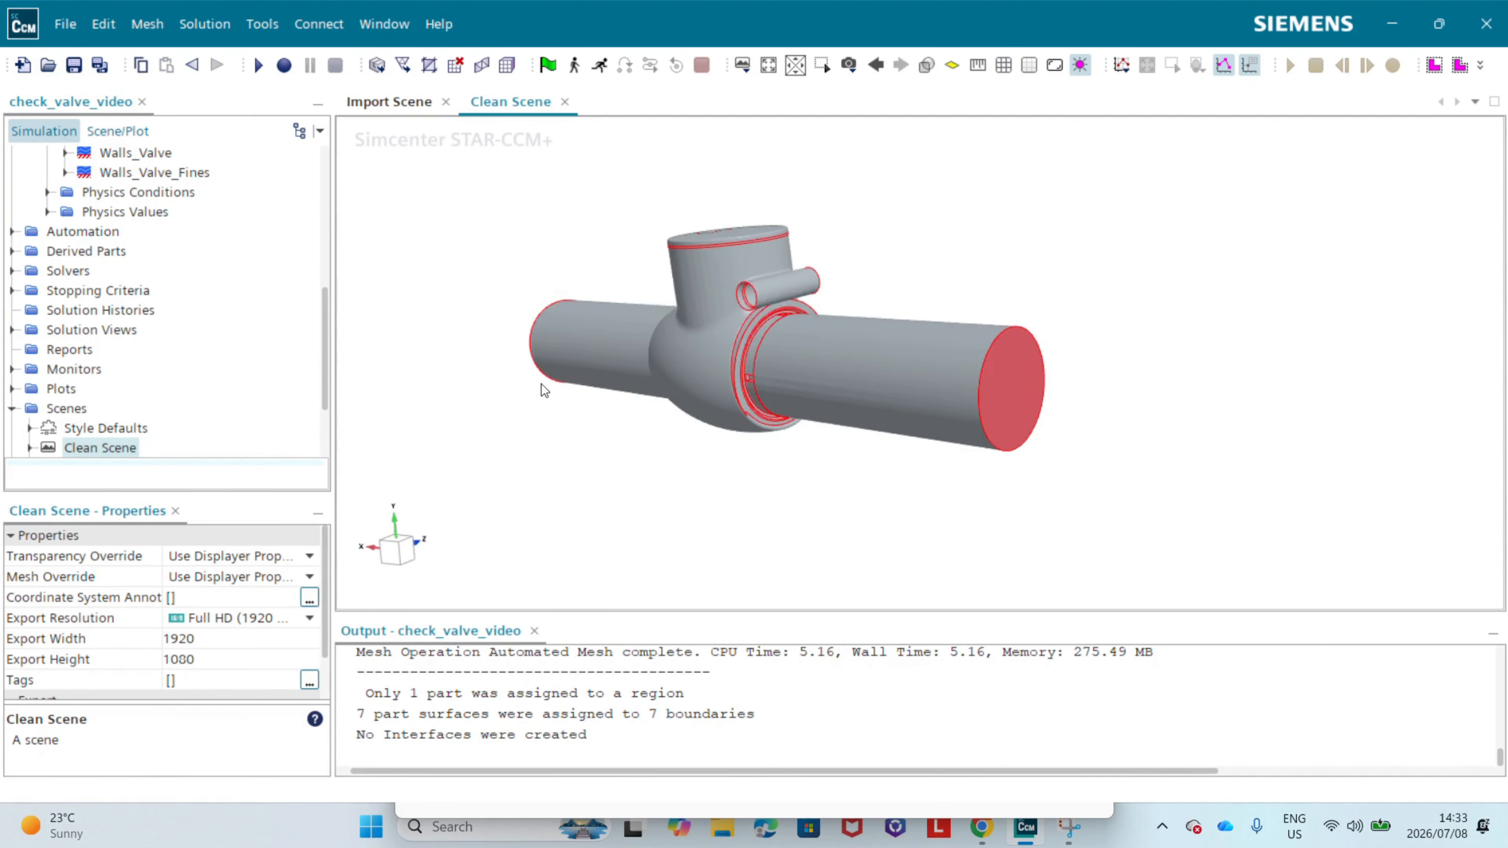
# Step: Start a new Automated Mesh operation under the geometry operations and choose Valve_Internals_Clean as its input part
pyautogui.moveTo(541, 384); pyautogui.dragTo(908, 415)
pyautogui.moveTo(980, 454); pyautogui.dragTo(931, 429)
pyautogui.click(403, 548)
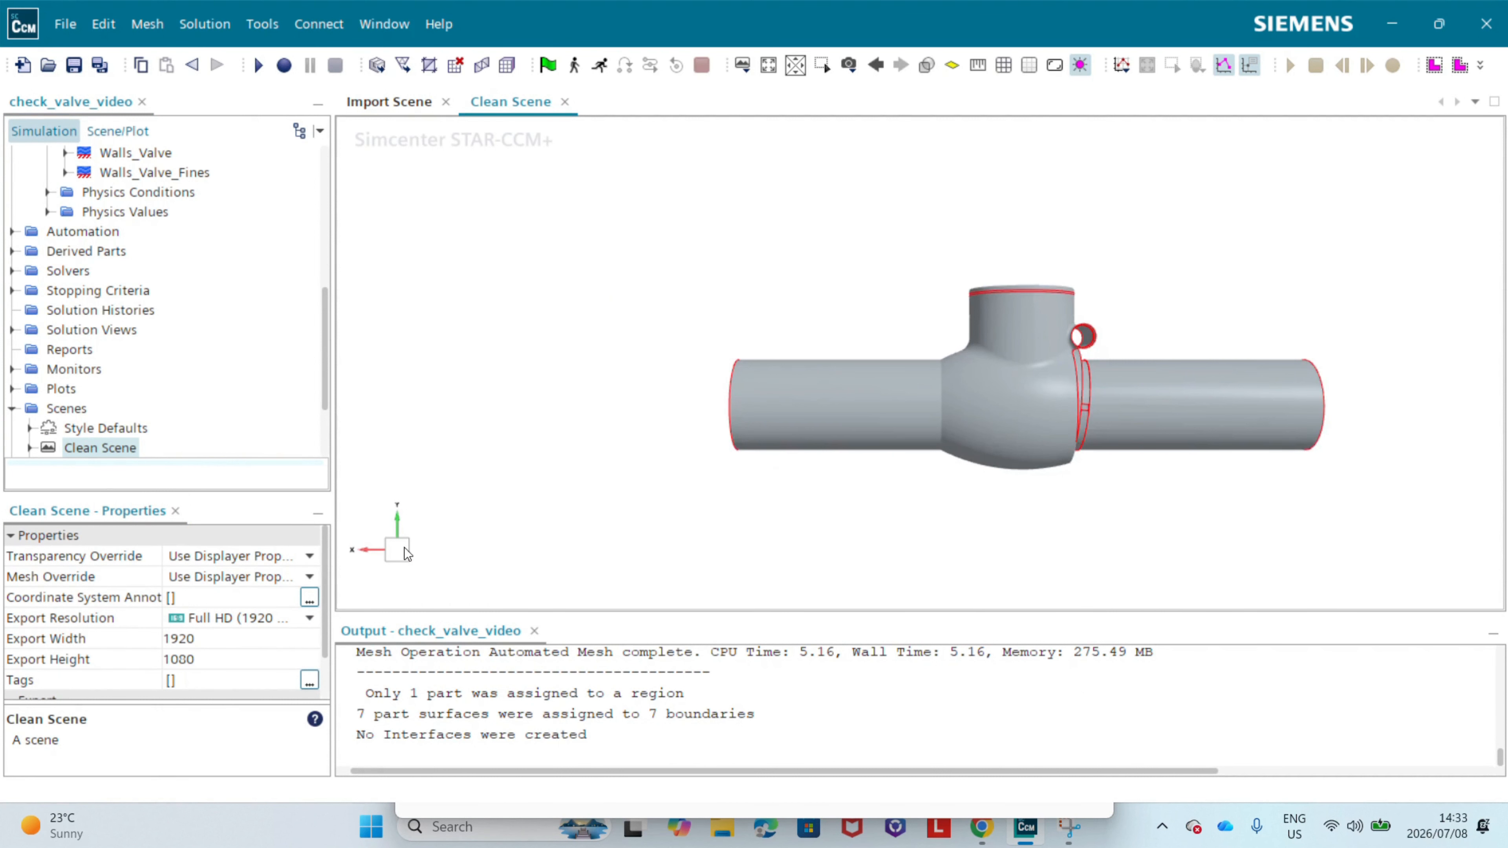
pyautogui.scroll(1, 1098, 356)
pyautogui.scroll(6, 269, 309)
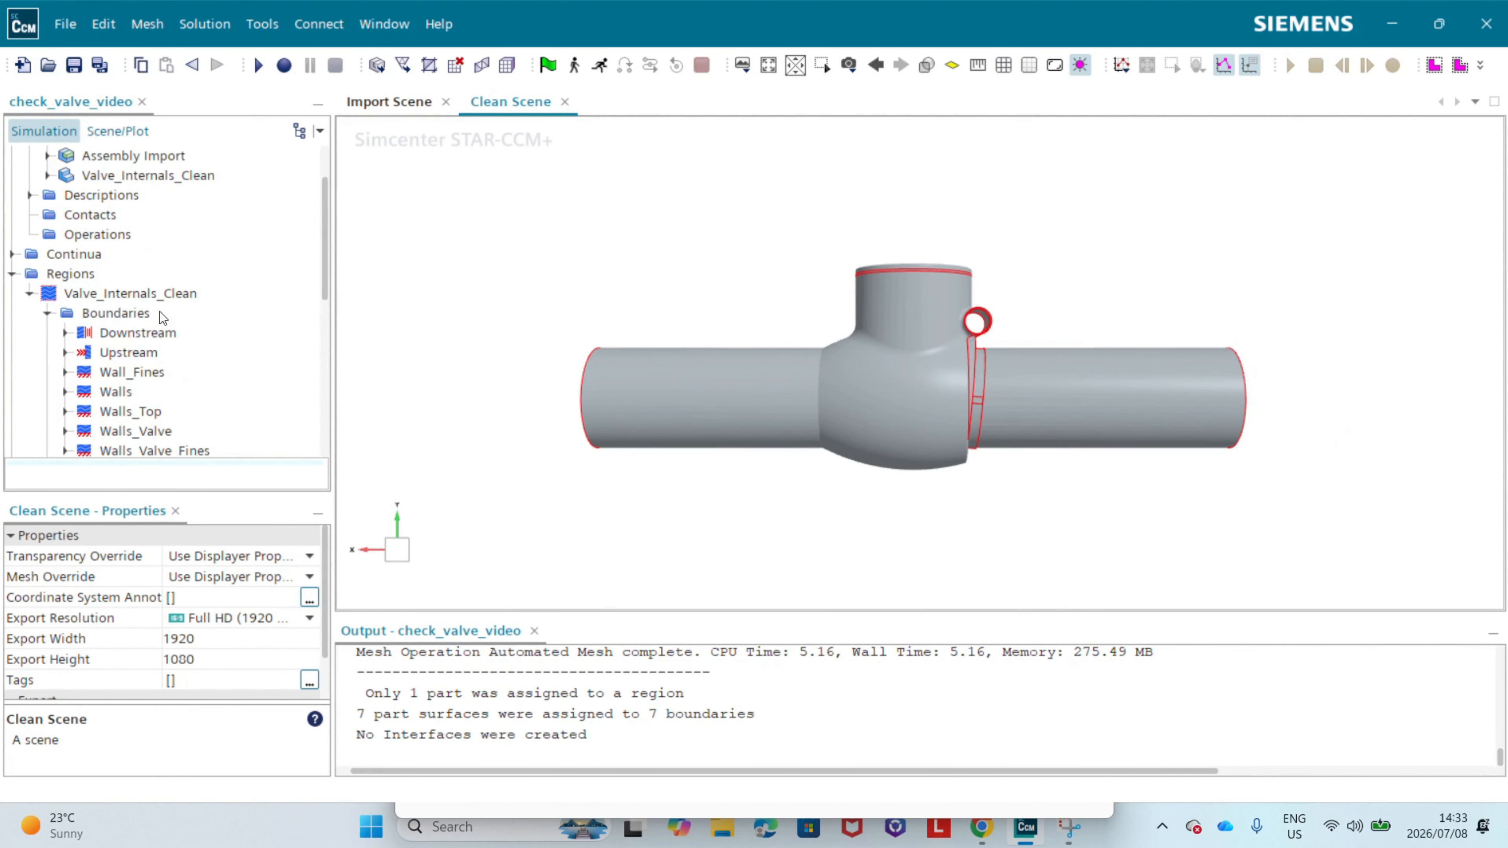
pyautogui.rightClick(89, 316)
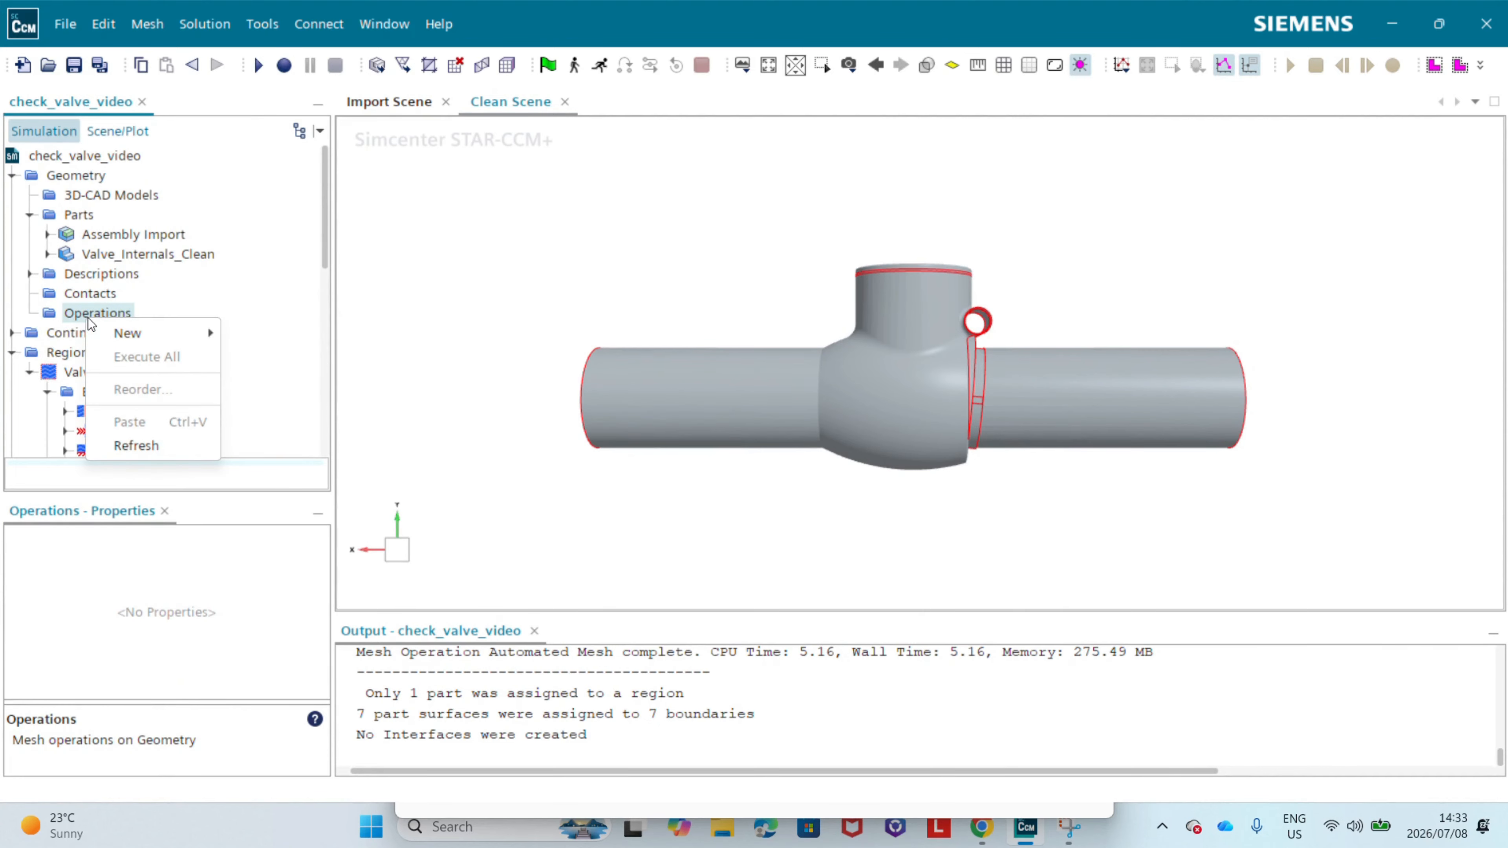
pyautogui.moveTo(116, 336)
pyautogui.moveTo(273, 387)
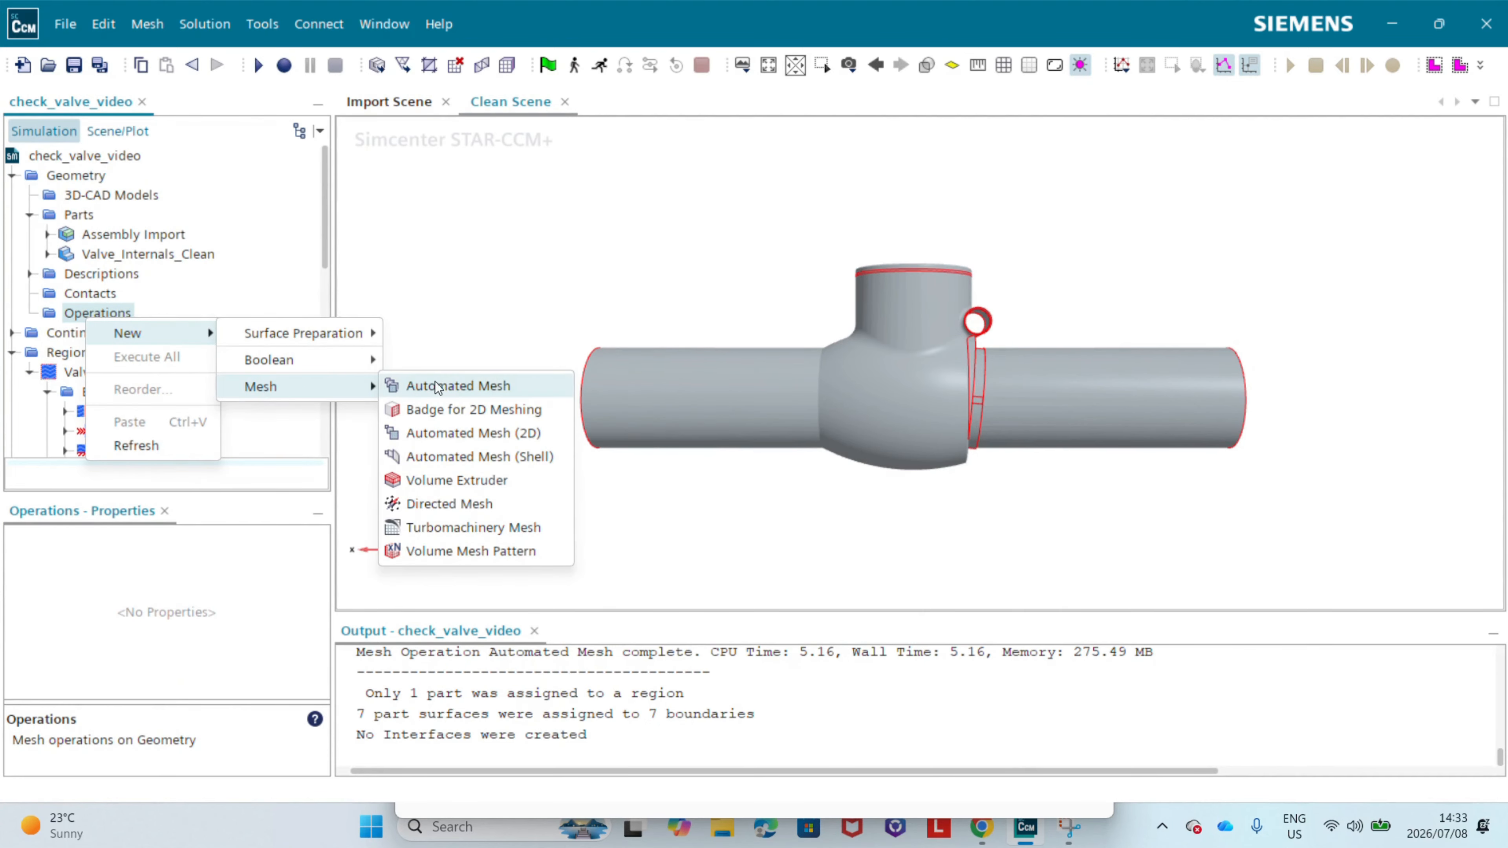
pyautogui.click(442, 387)
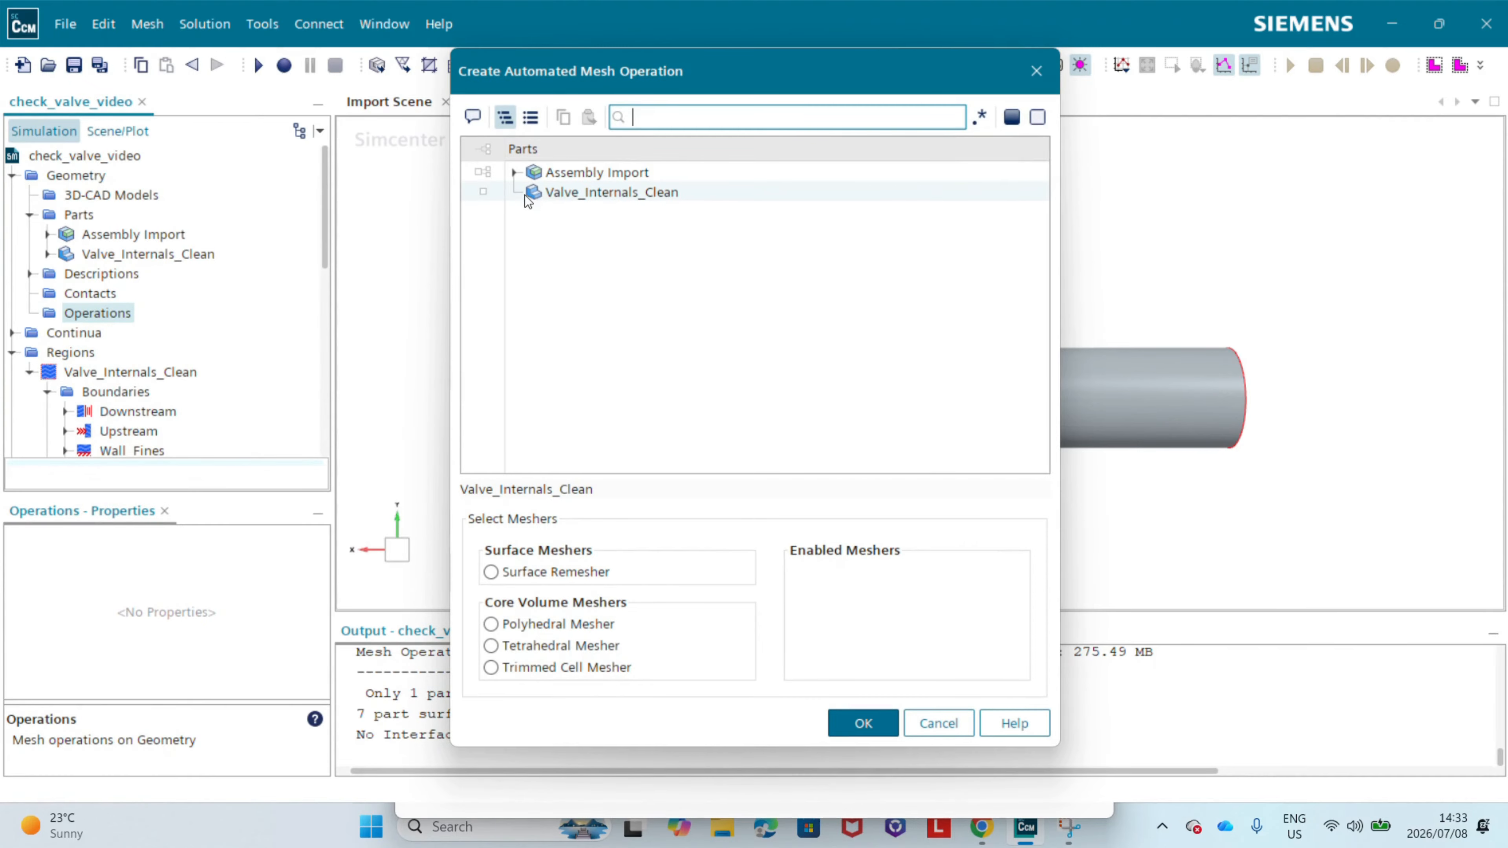
pyautogui.click(547, 193)
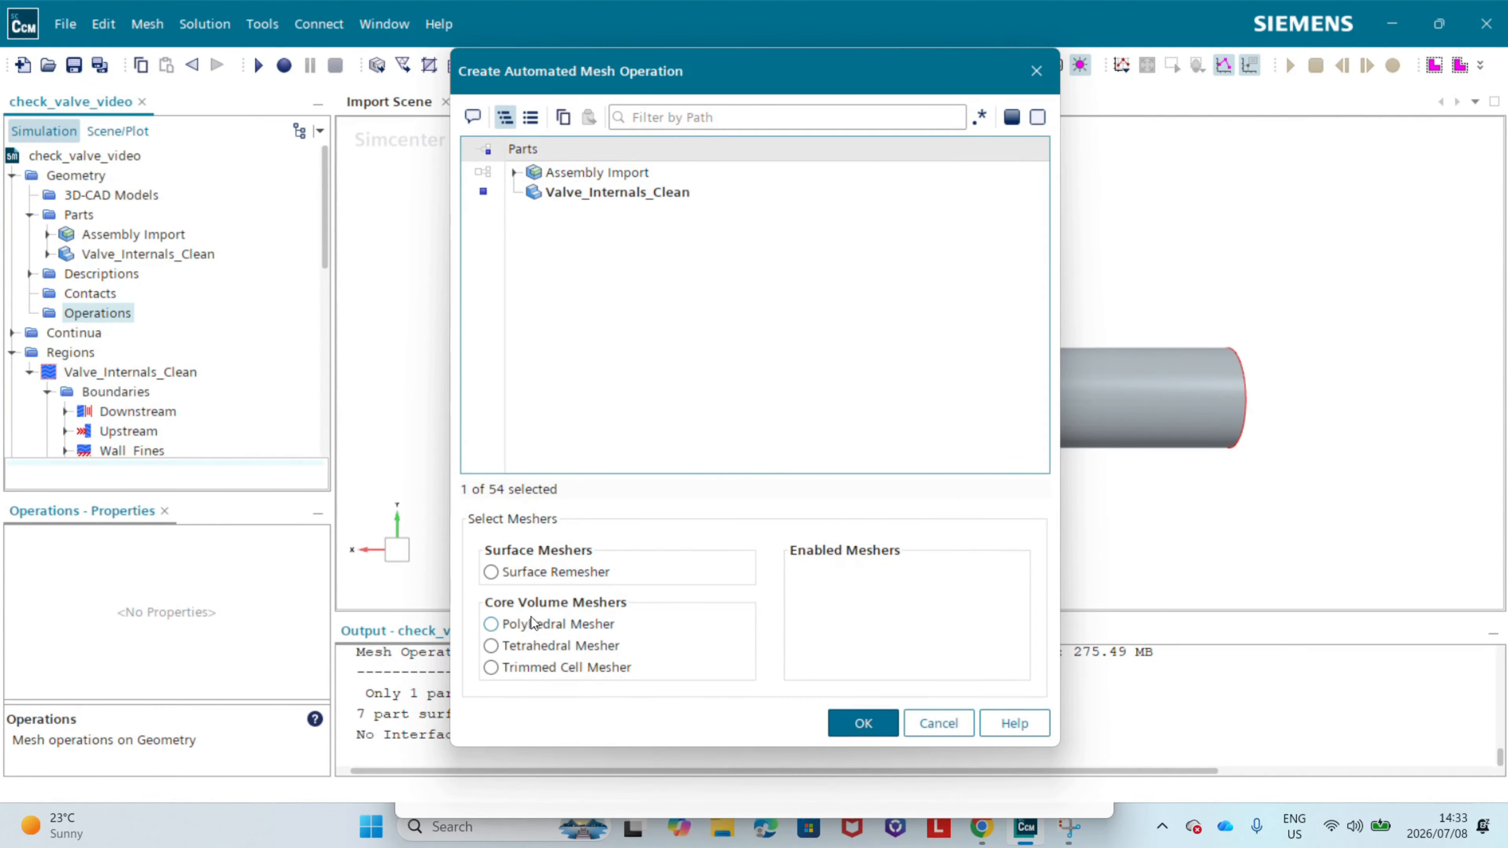
# Step: Enable the Polyhedral Mesher, Prism Layer Mesher and Surface Remesher for the operation and create it
pyautogui.click(505, 624)
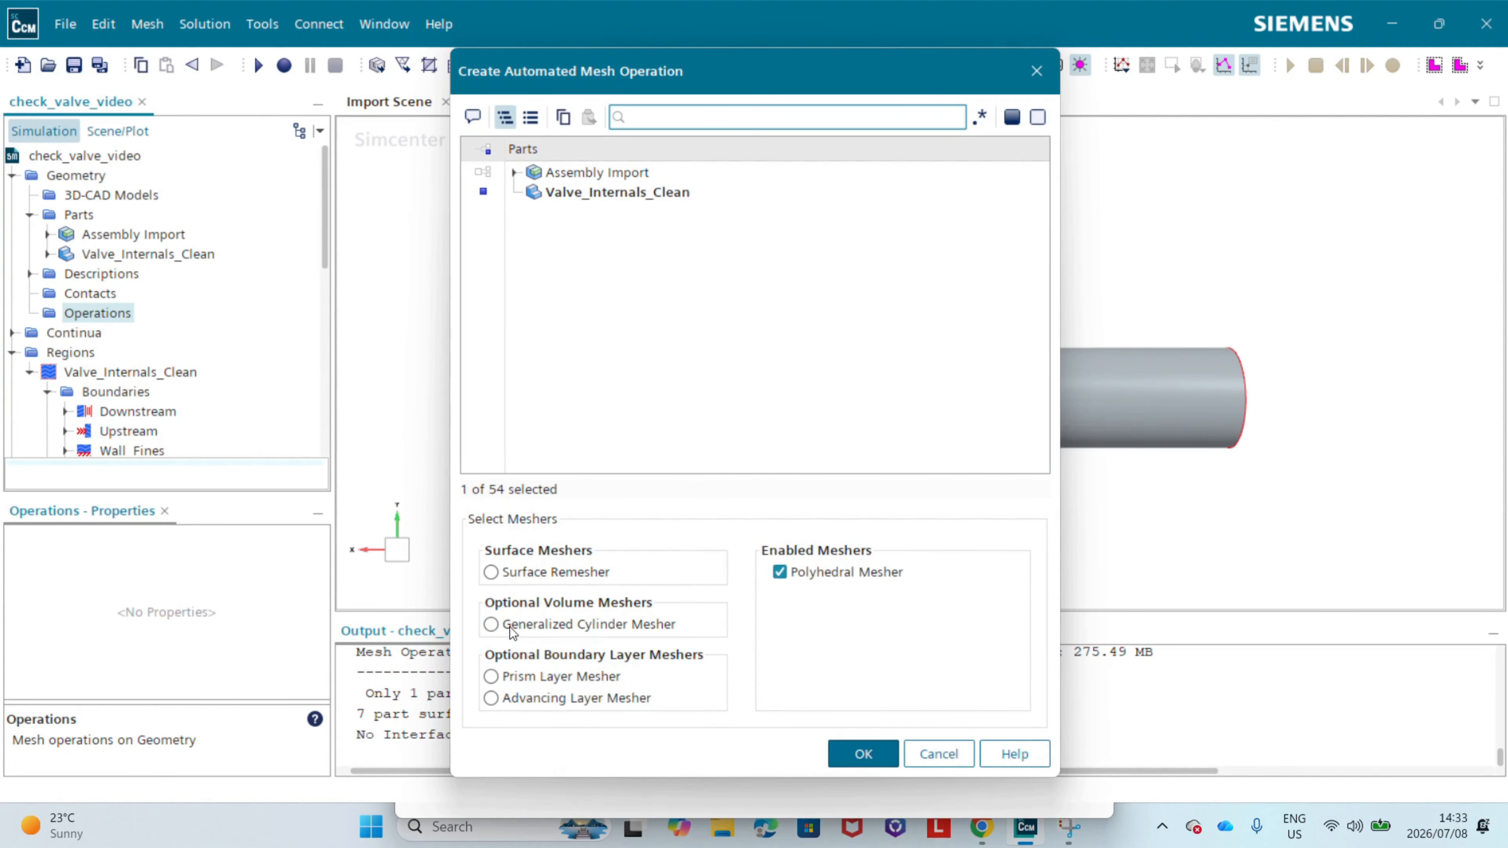
pyautogui.click(514, 678)
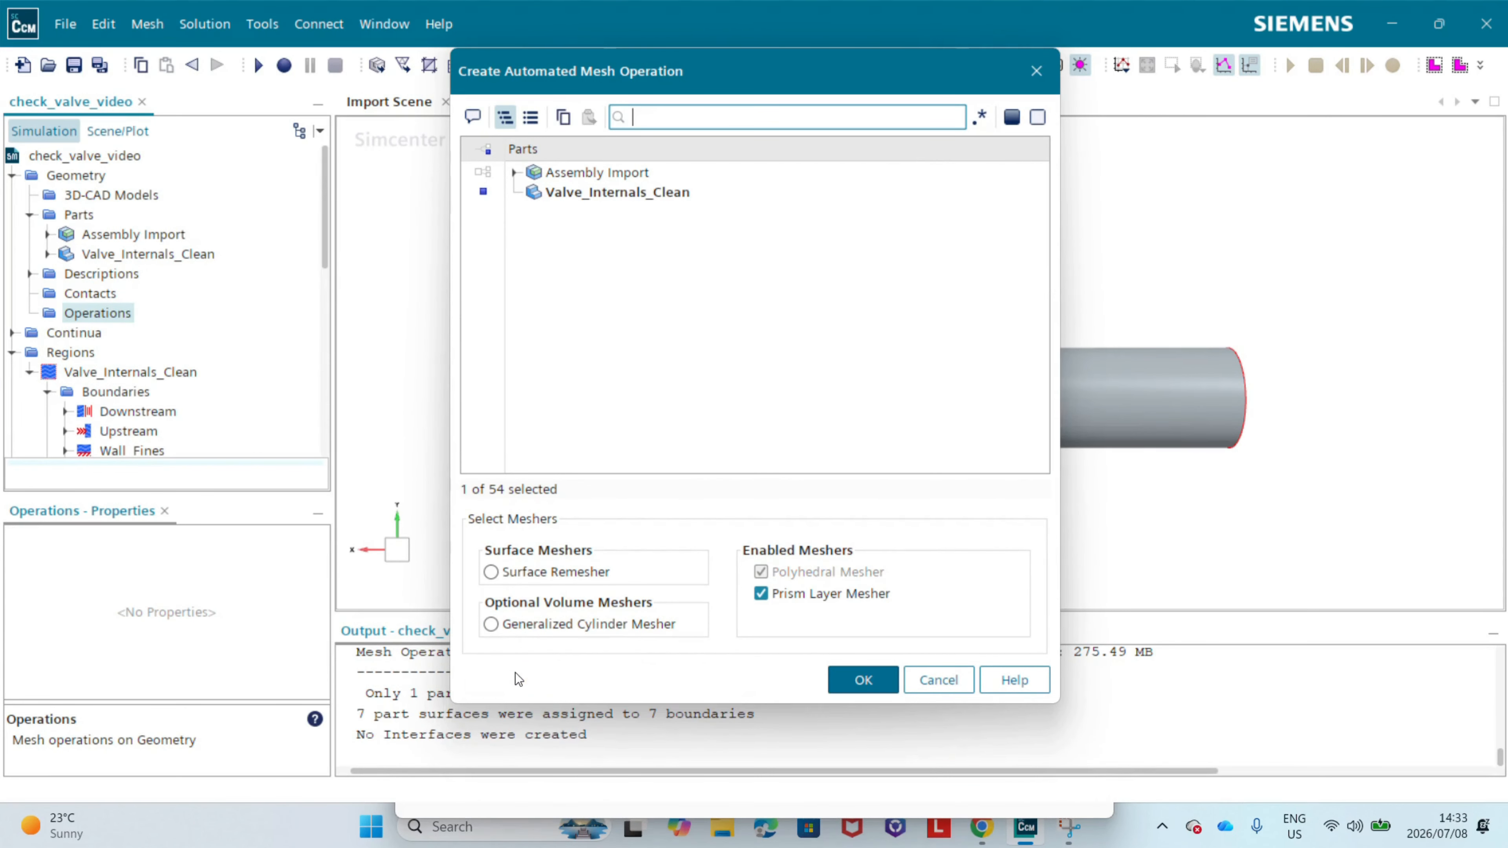
pyautogui.click(510, 575)
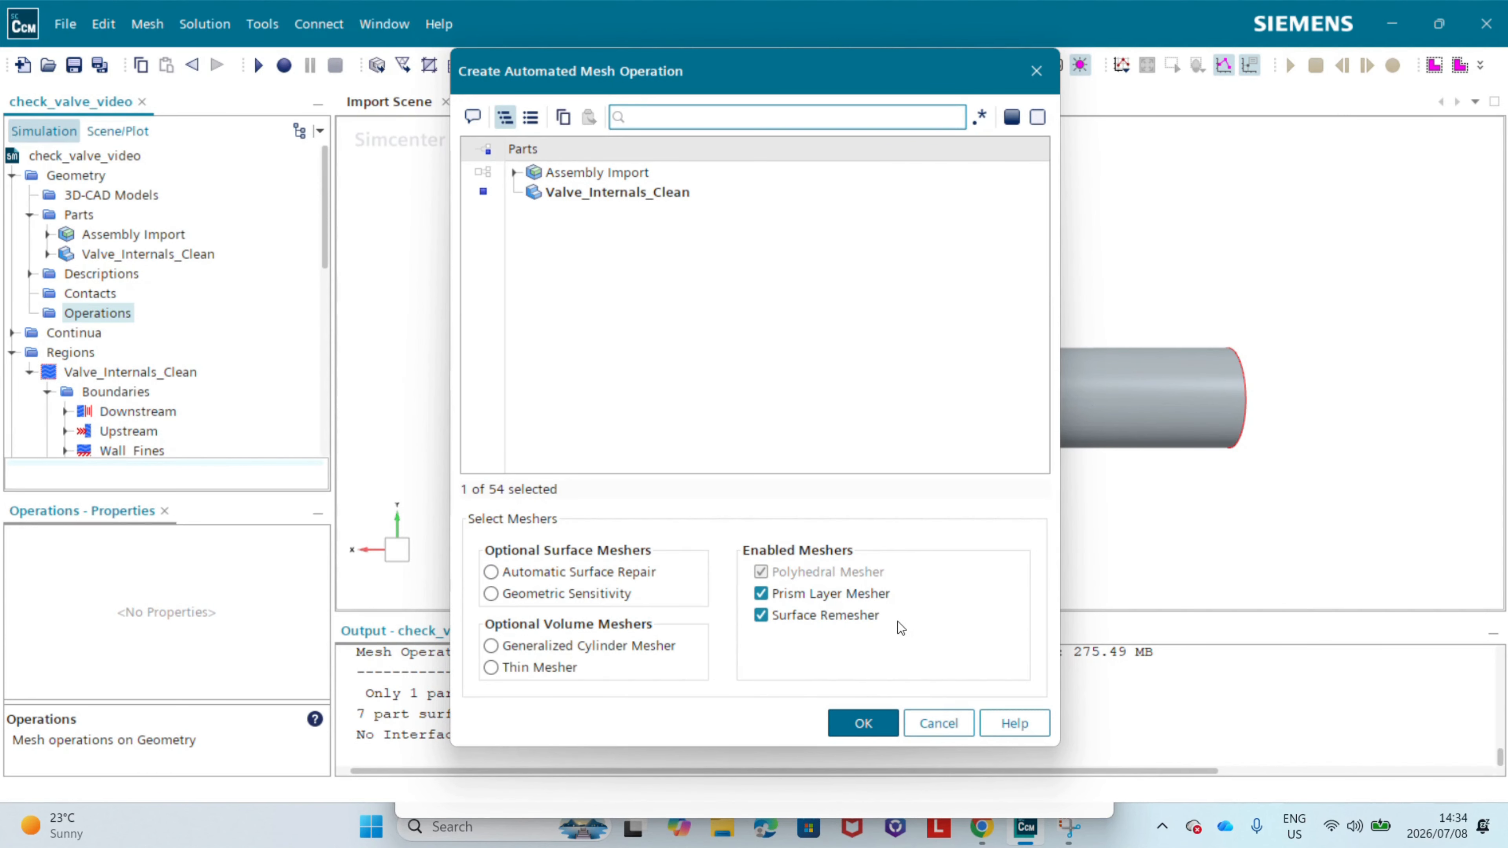
pyautogui.click(866, 722)
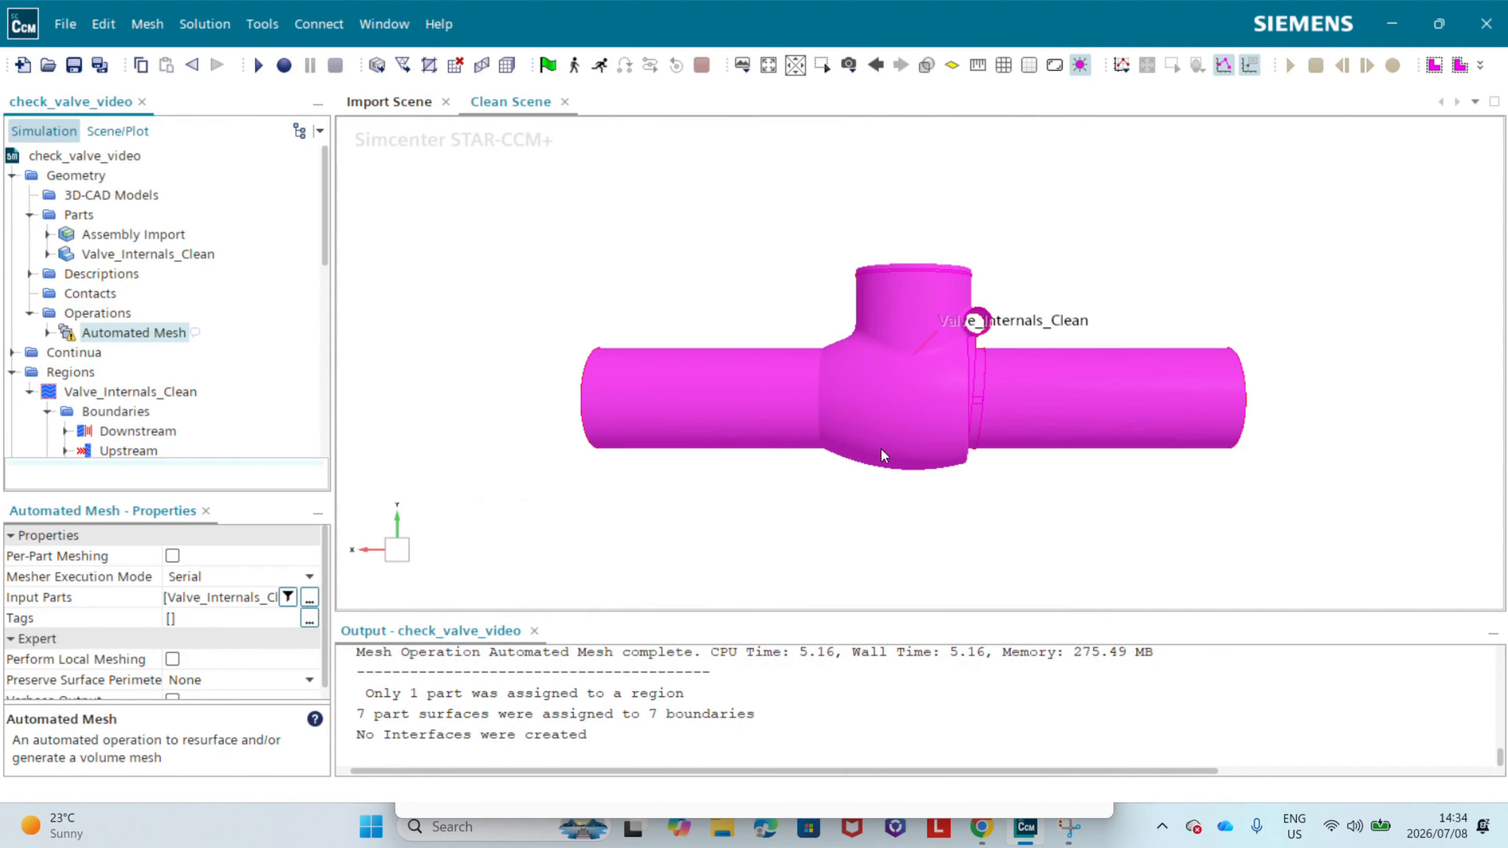
# Step: List the meshers contained in the new Automated Mesh operation in the simulation tree
pyautogui.click(48, 333)
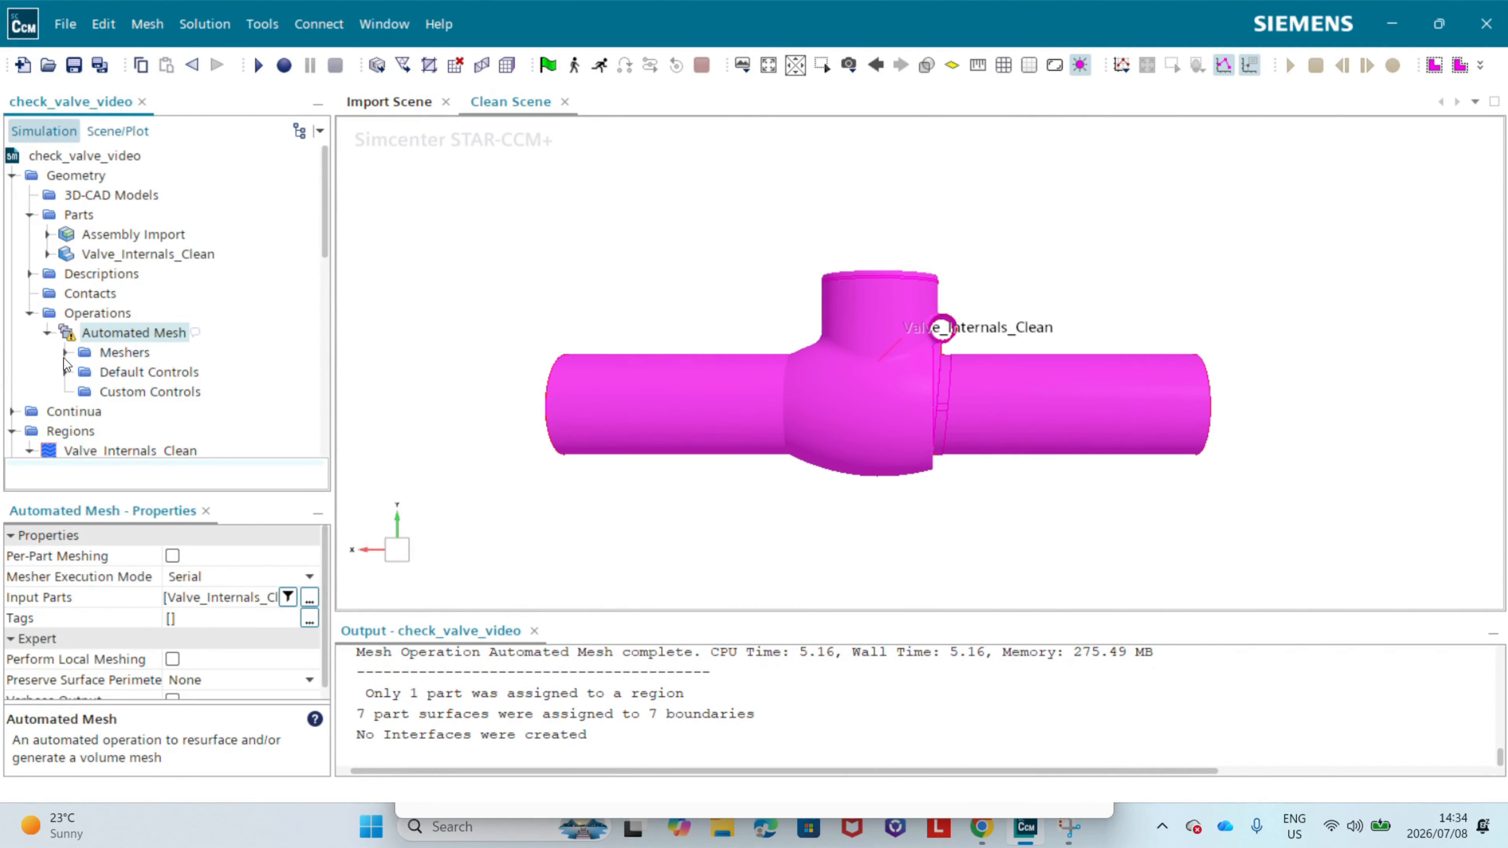
pyautogui.click(65, 353)
pyautogui.scroll(-1, 103, 346)
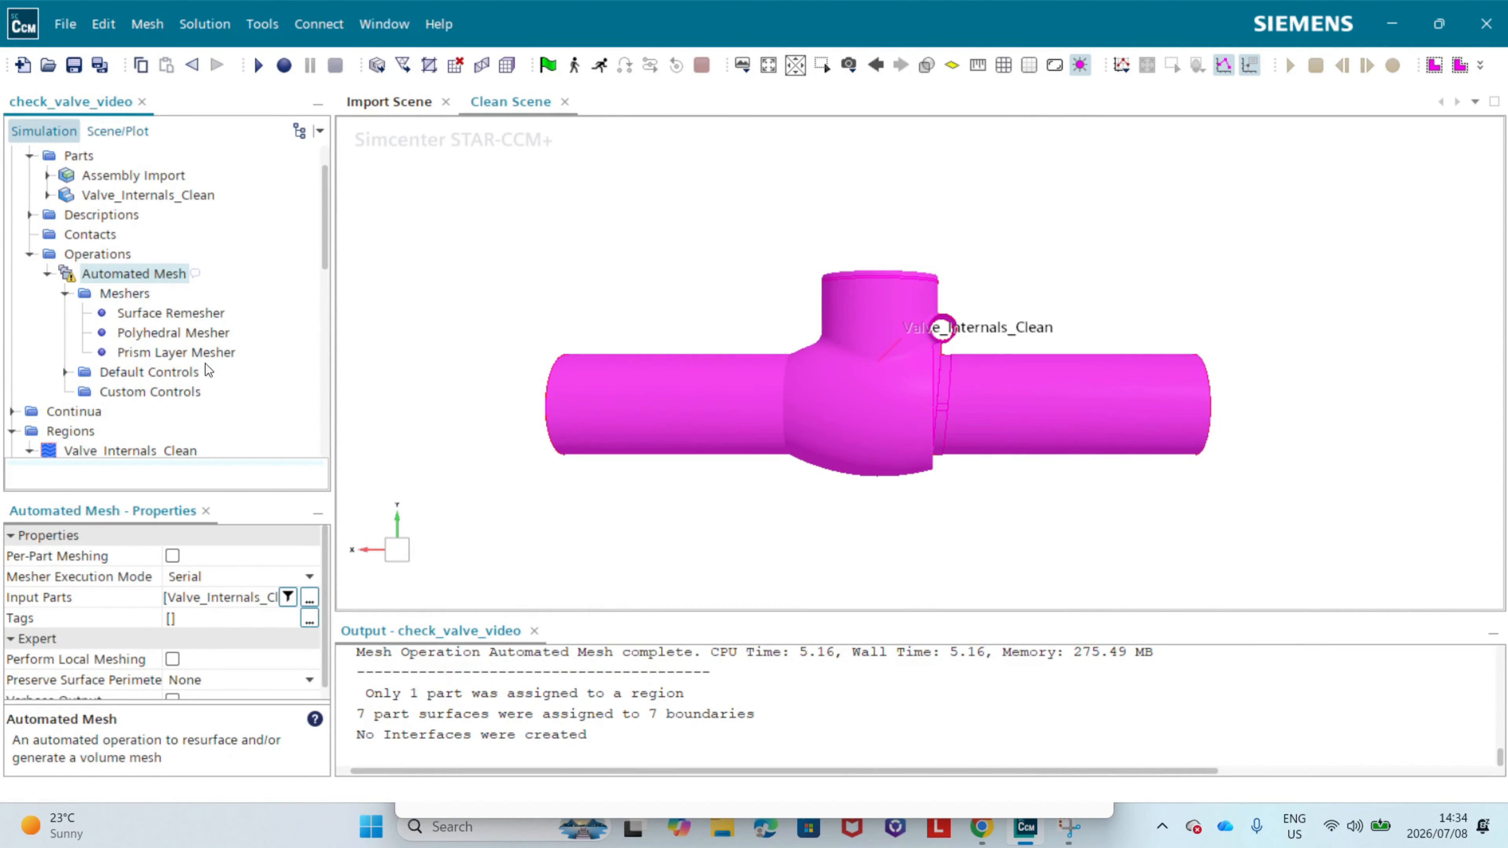
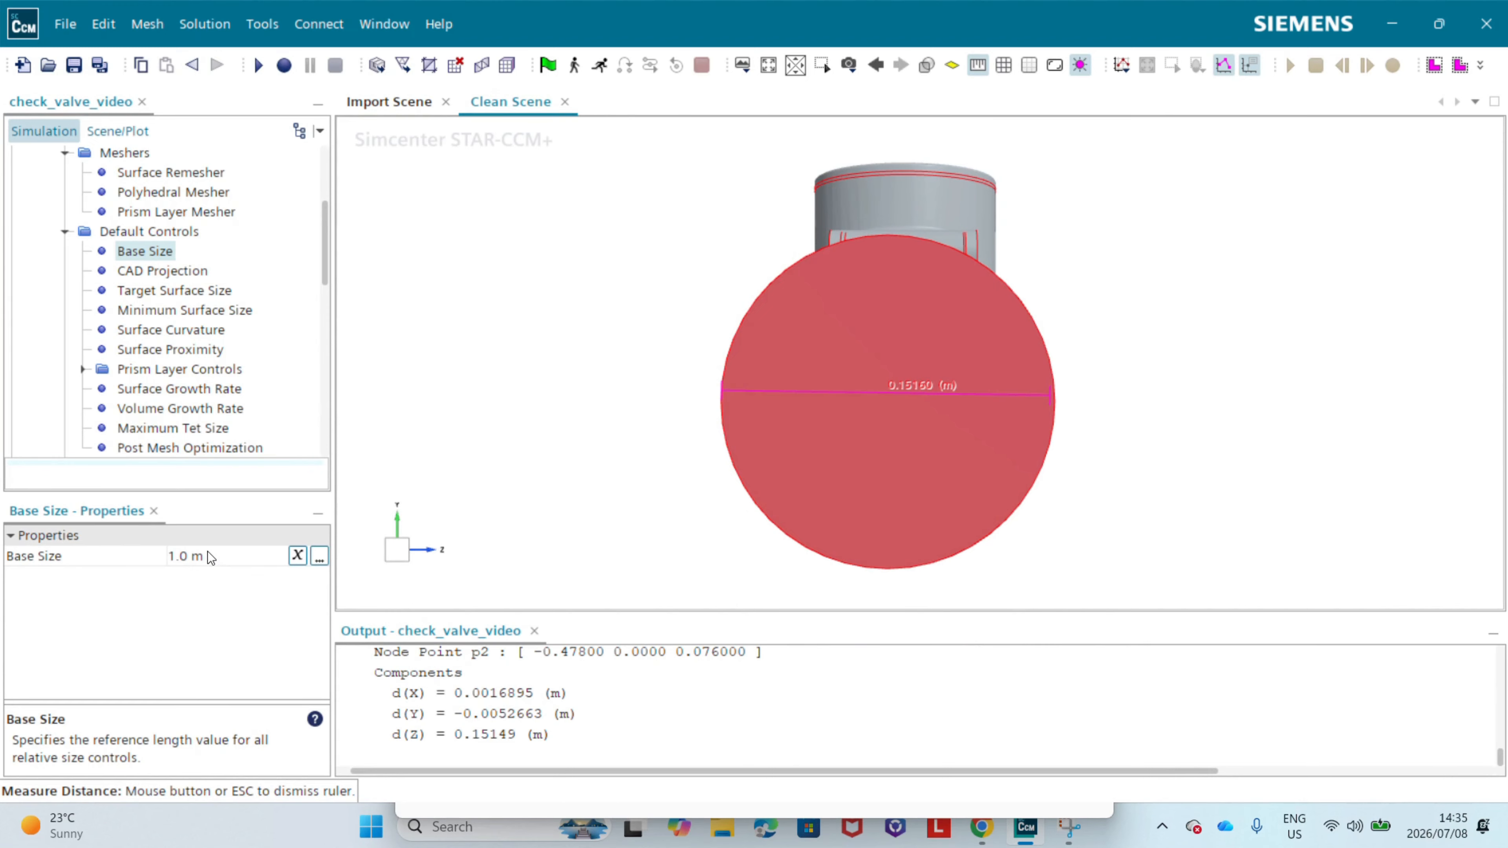
# Step: Set the Automated Mesh operation's base size to 0.15 m
pyautogui.scroll(2, 196, 334)
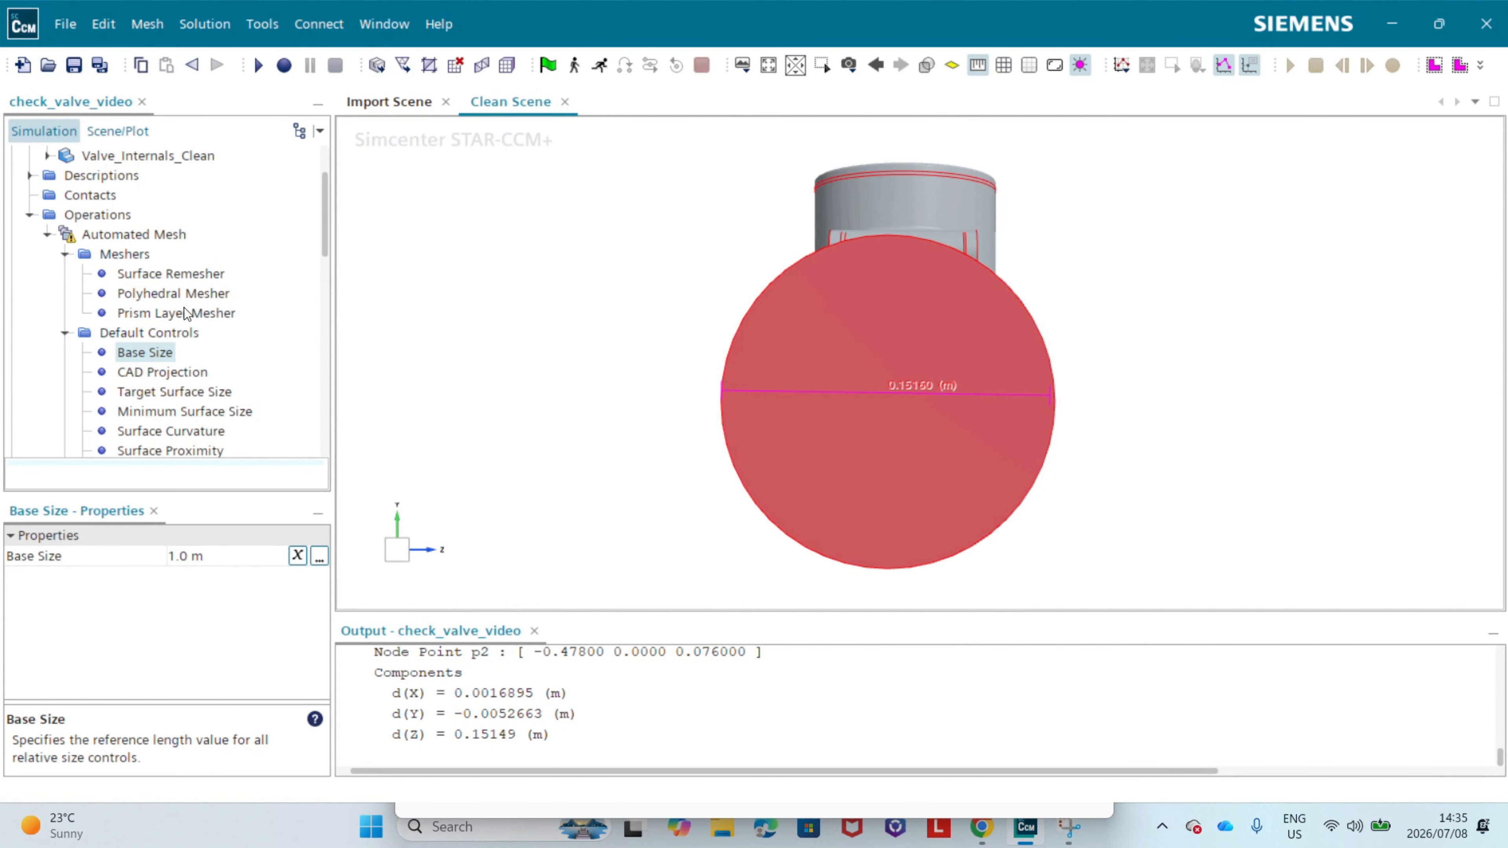
pyautogui.scroll(-3, 841, 391)
pyautogui.moveTo(842, 391); pyautogui.dragTo(687, 528)
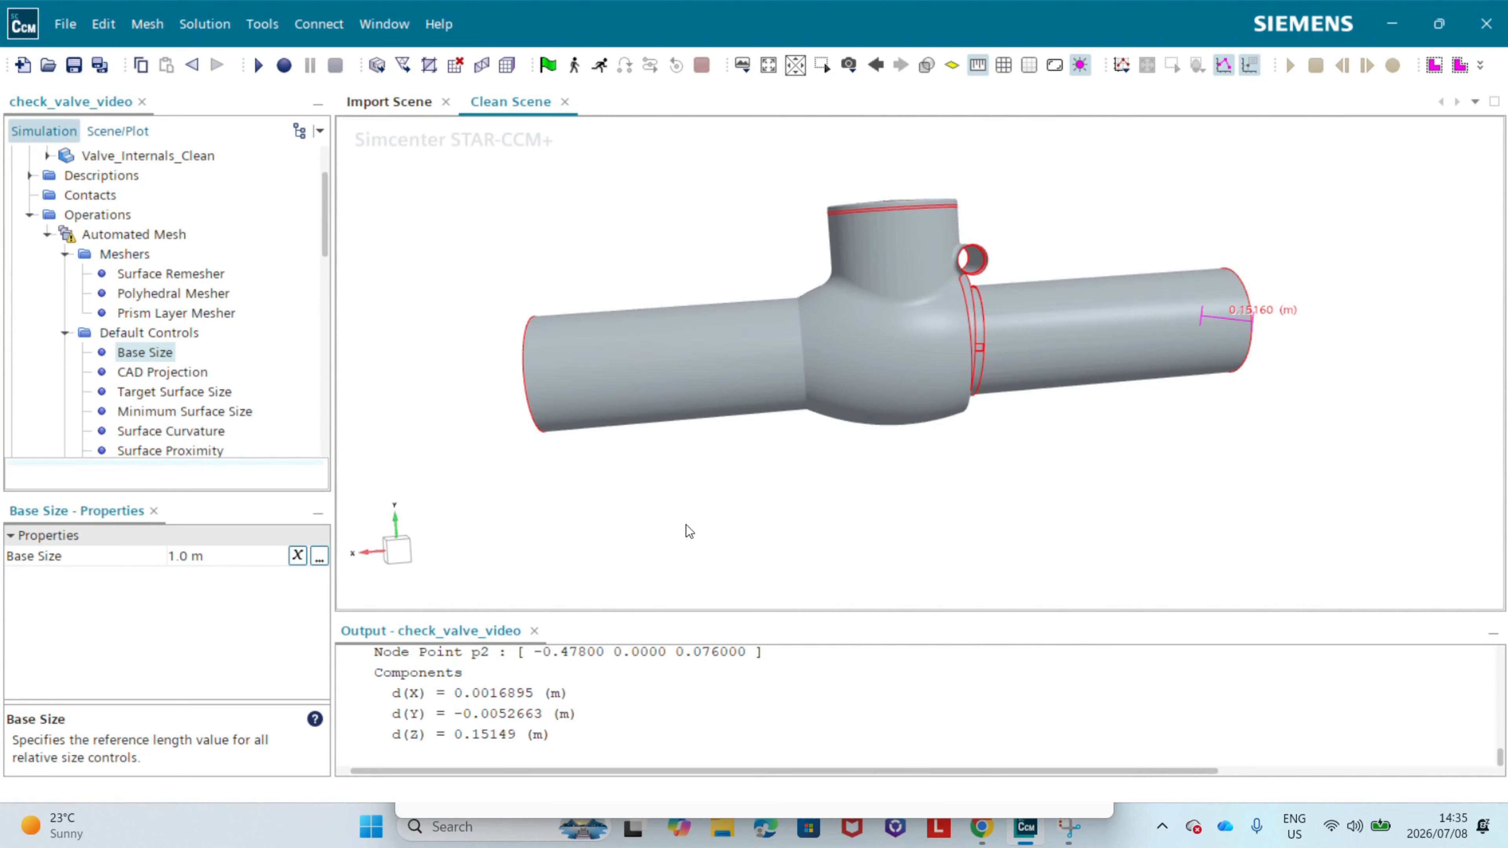
pyautogui.click(190, 556)
pyautogui.write('0.')
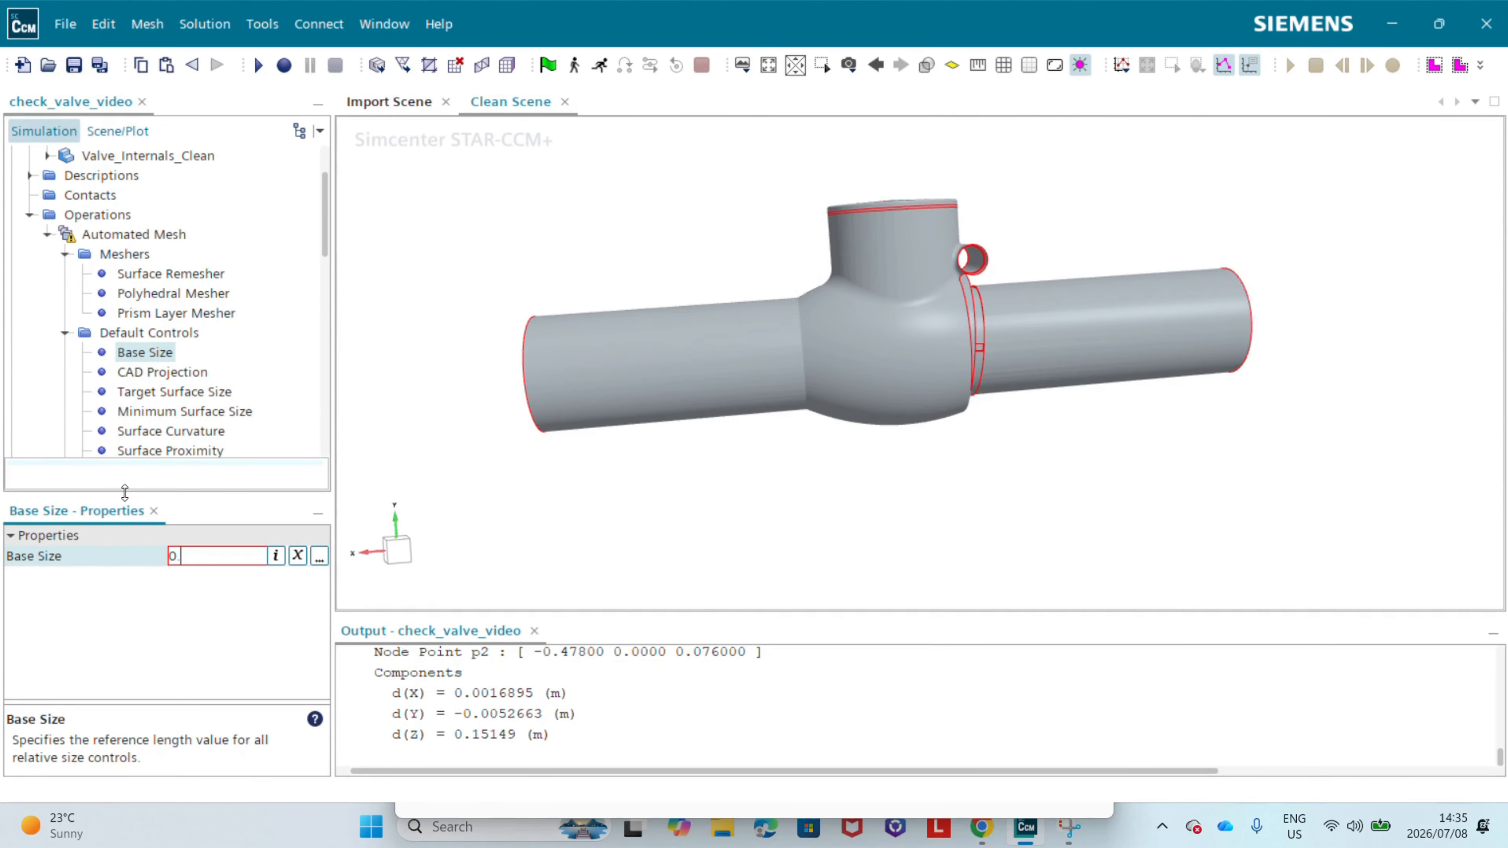
pyautogui.write('15')
pyautogui.press('Return')
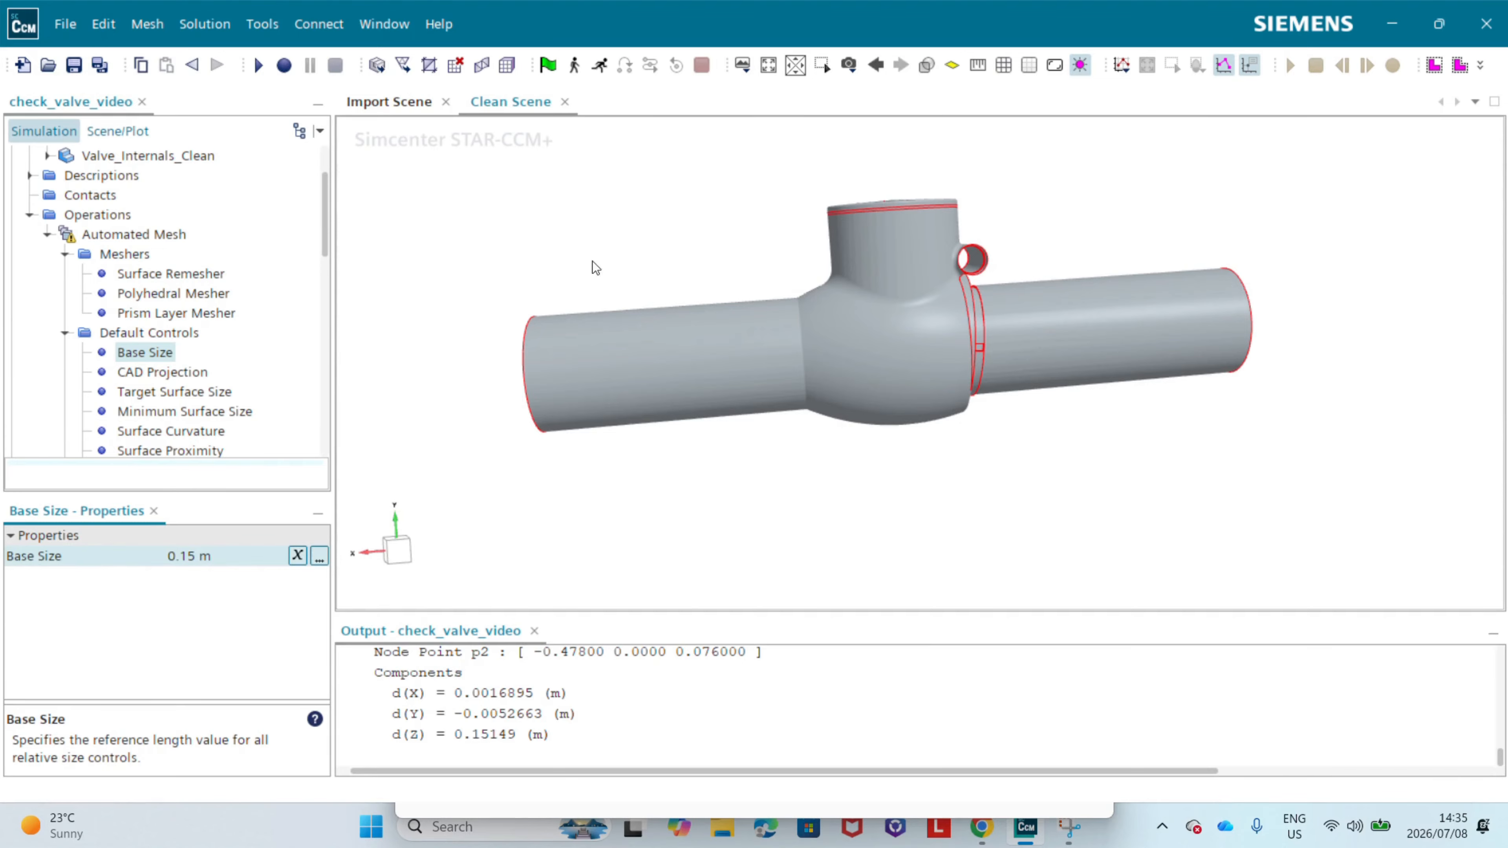
# Step: Change the mesher execution mode of the Automated Mesh operation to Parallel
pyautogui.scroll(1, 820, 350)
pyautogui.moveTo(819, 350); pyautogui.dragTo(607, 358, button='right')
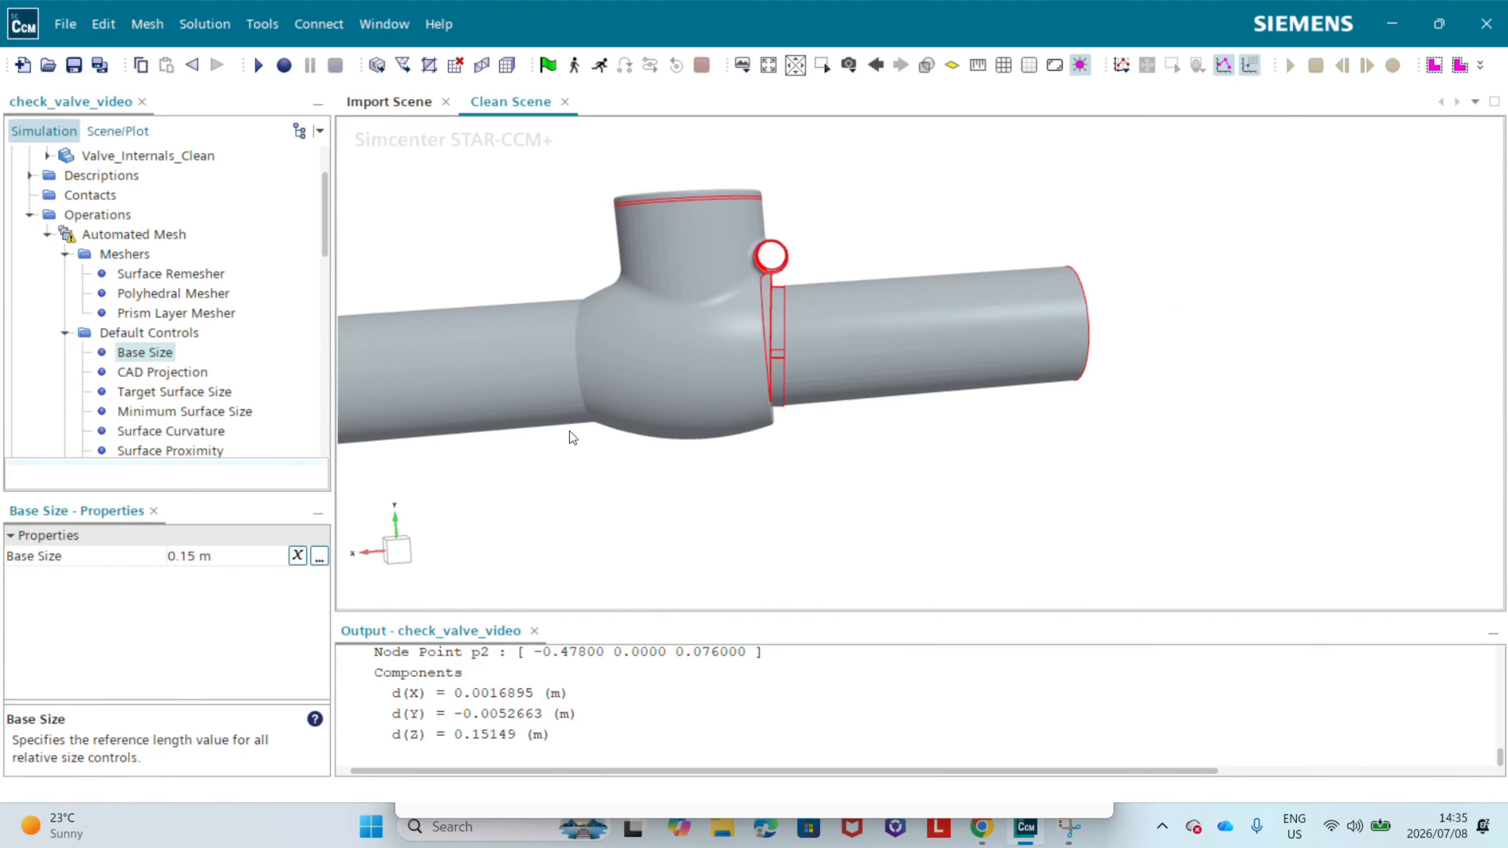
pyautogui.click(97, 237)
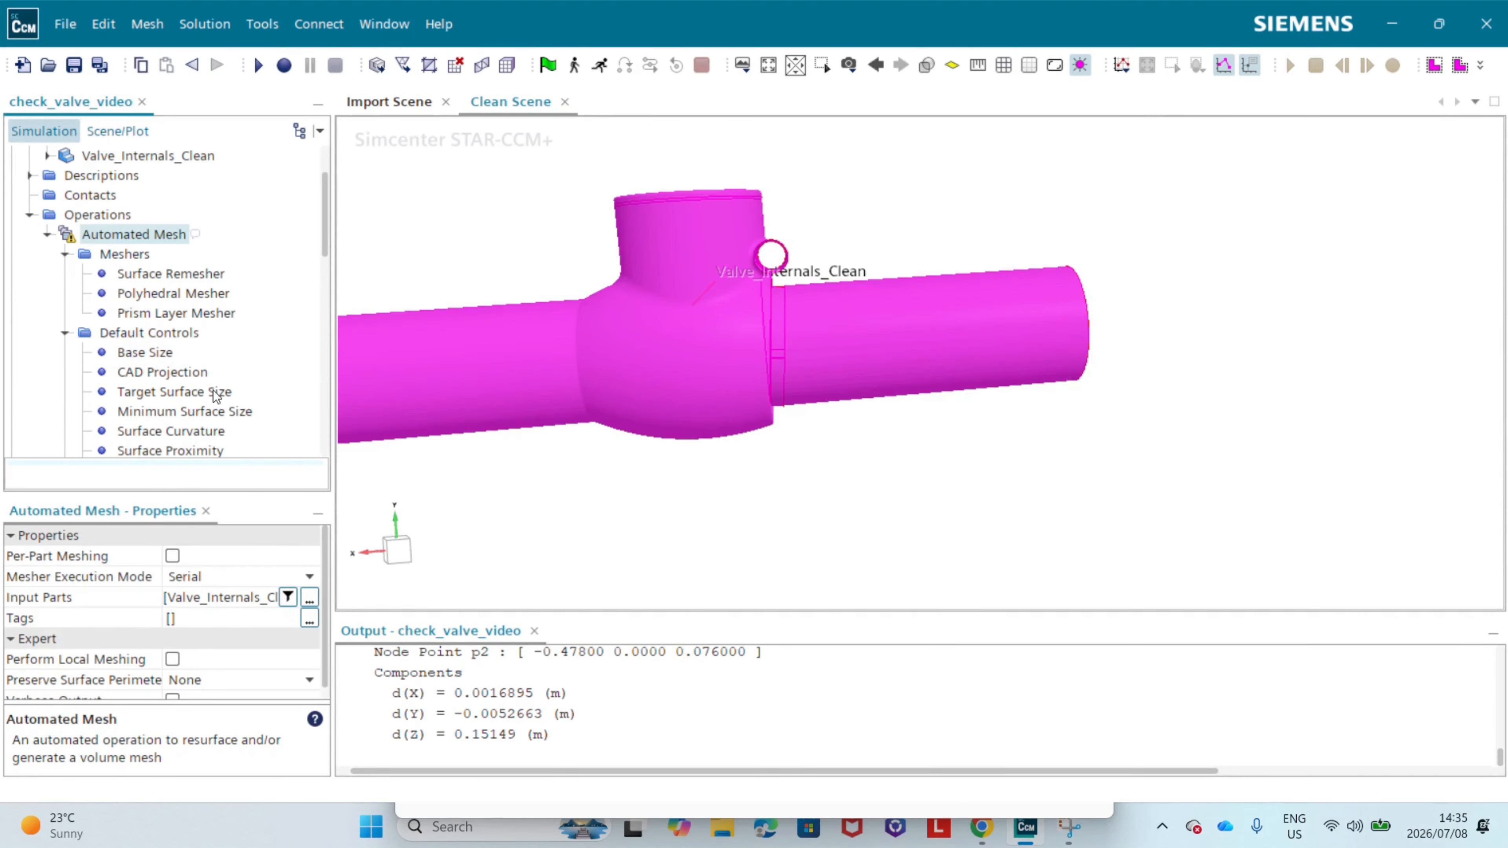
pyautogui.click(196, 576)
pyautogui.click(189, 620)
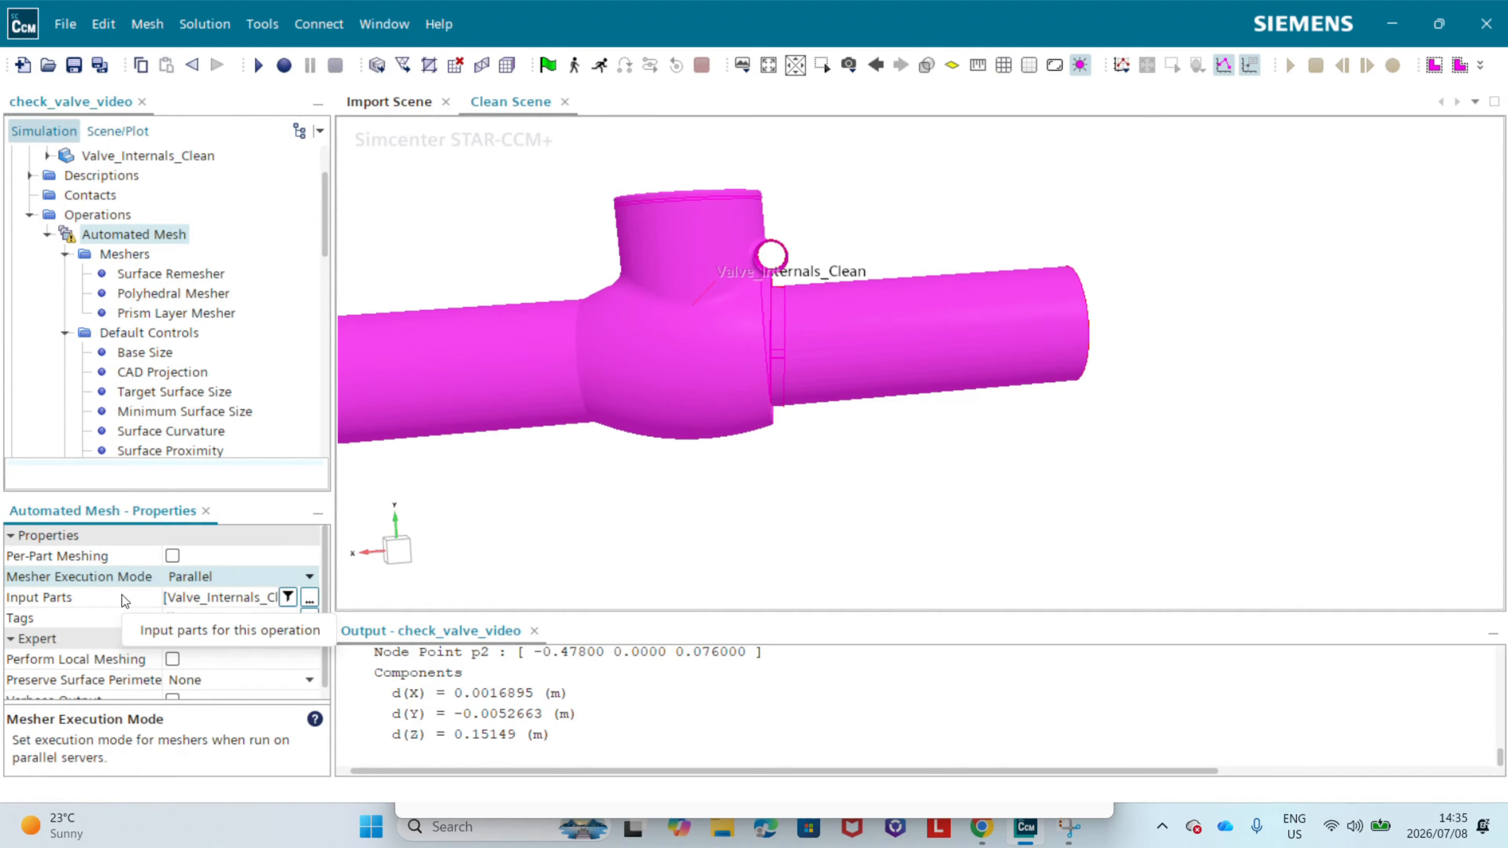
# Step: Execute only the surface meshers of the Automated Mesh operation and clear the part selection
pyautogui.moveTo(593, 440); pyautogui.dragTo(666, 453, button='middle')
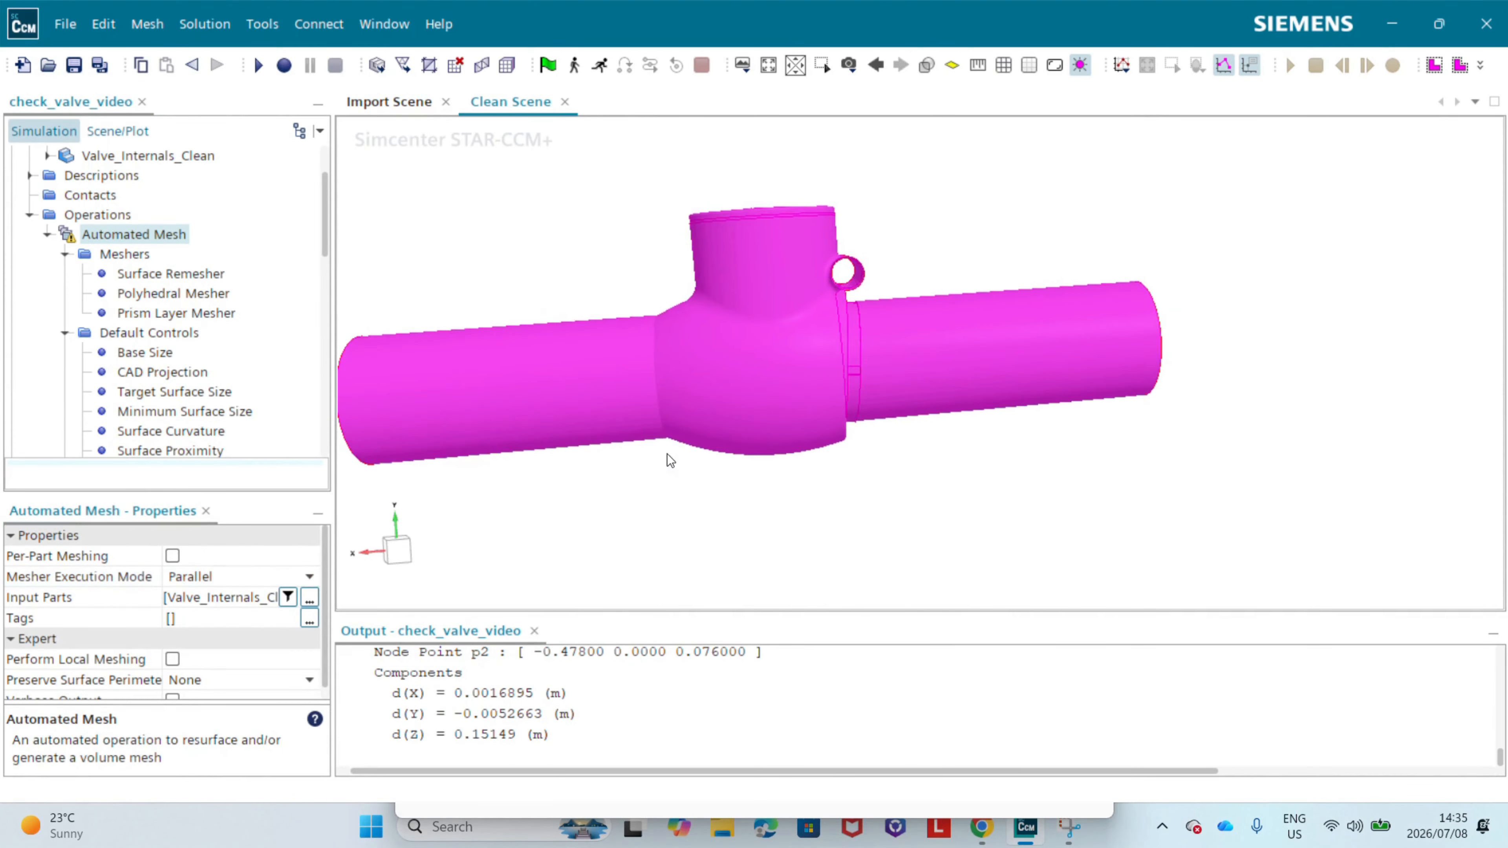
pyautogui.rightClick(101, 238)
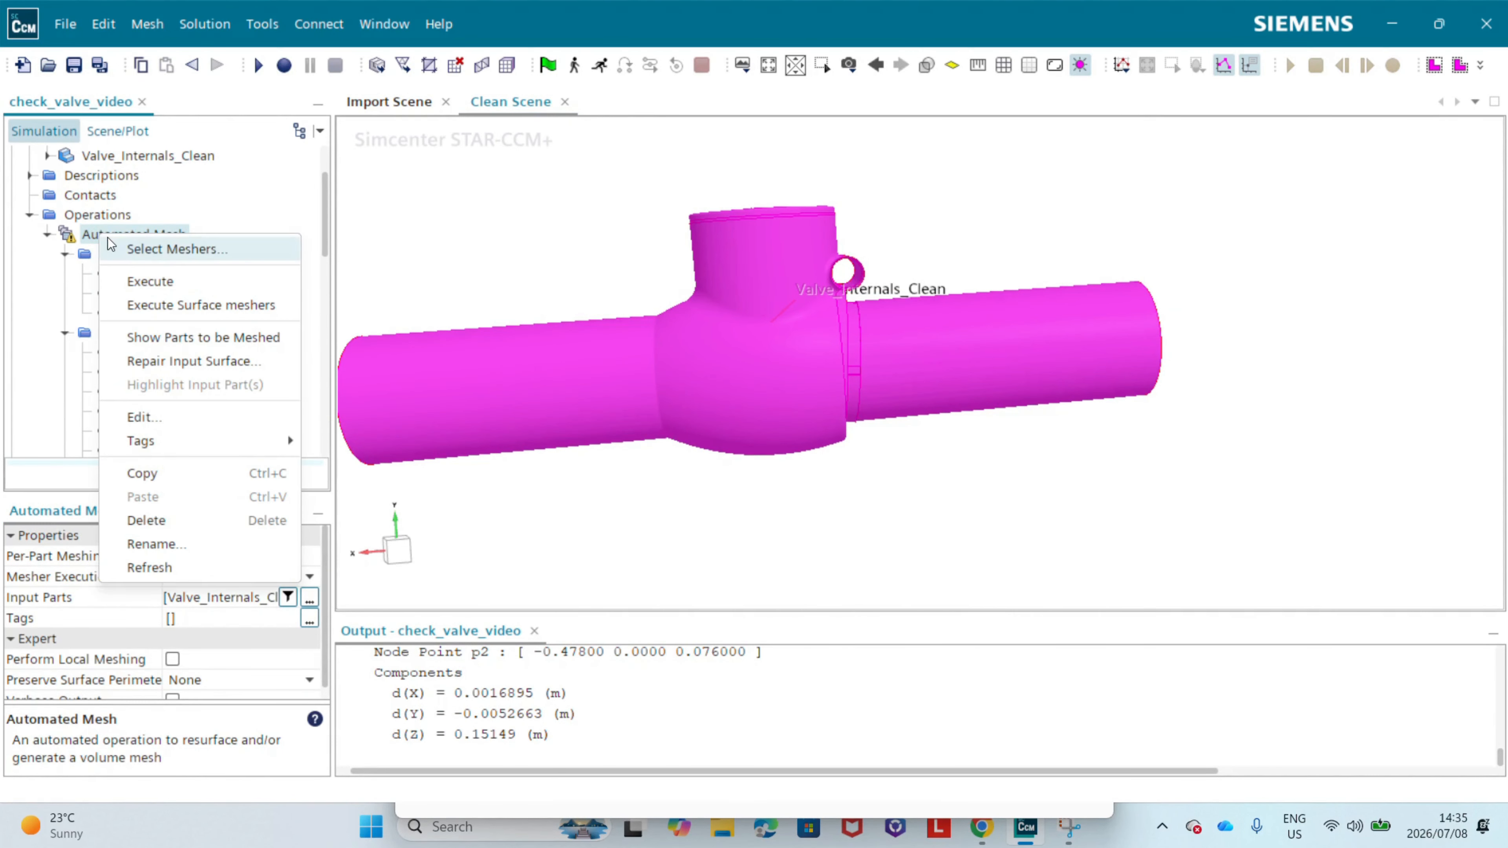
pyautogui.click(276, 305)
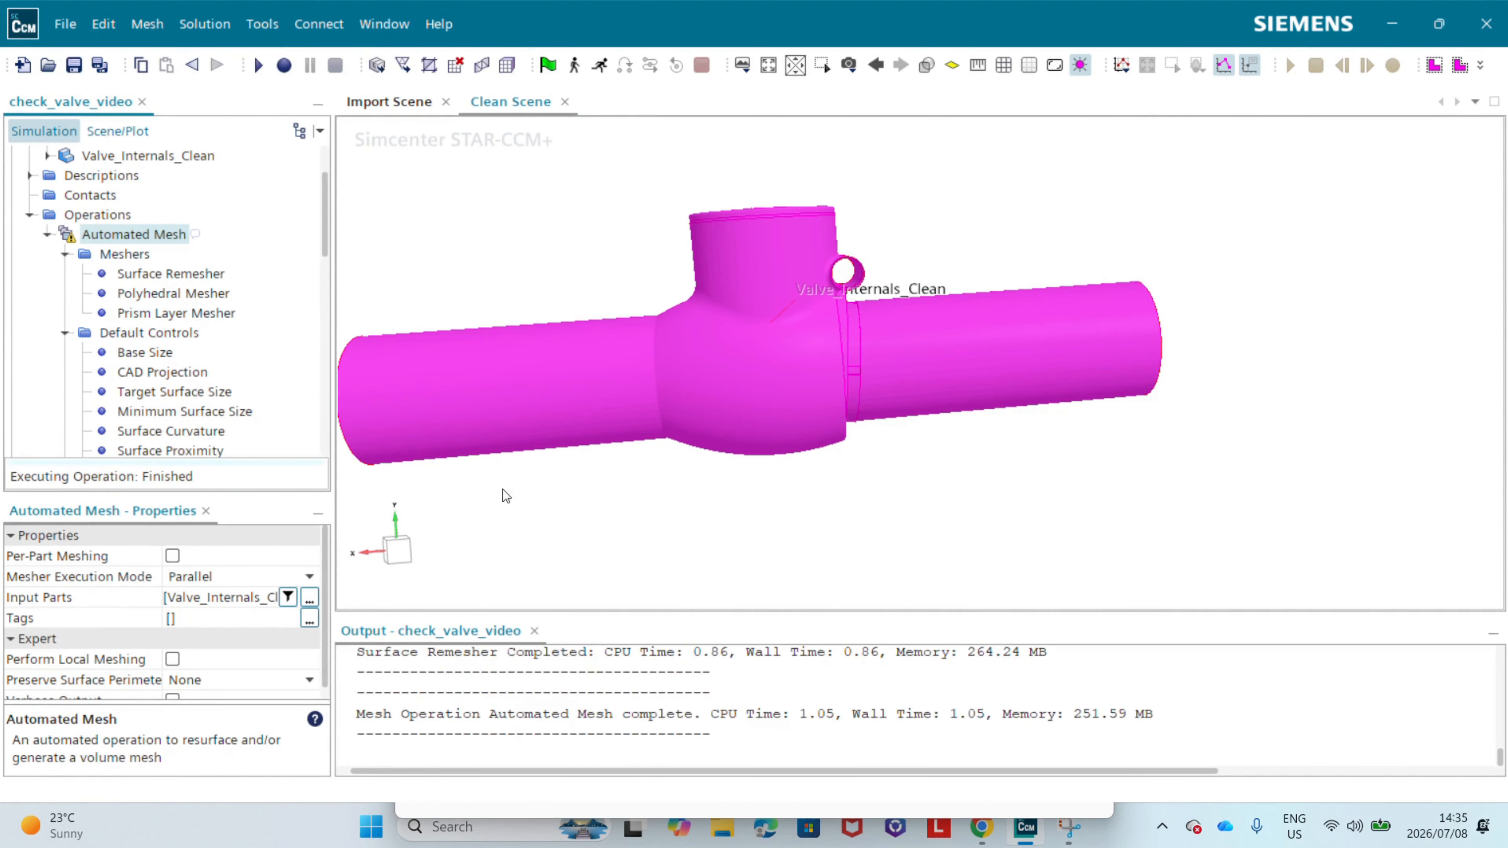
pyautogui.click(746, 174)
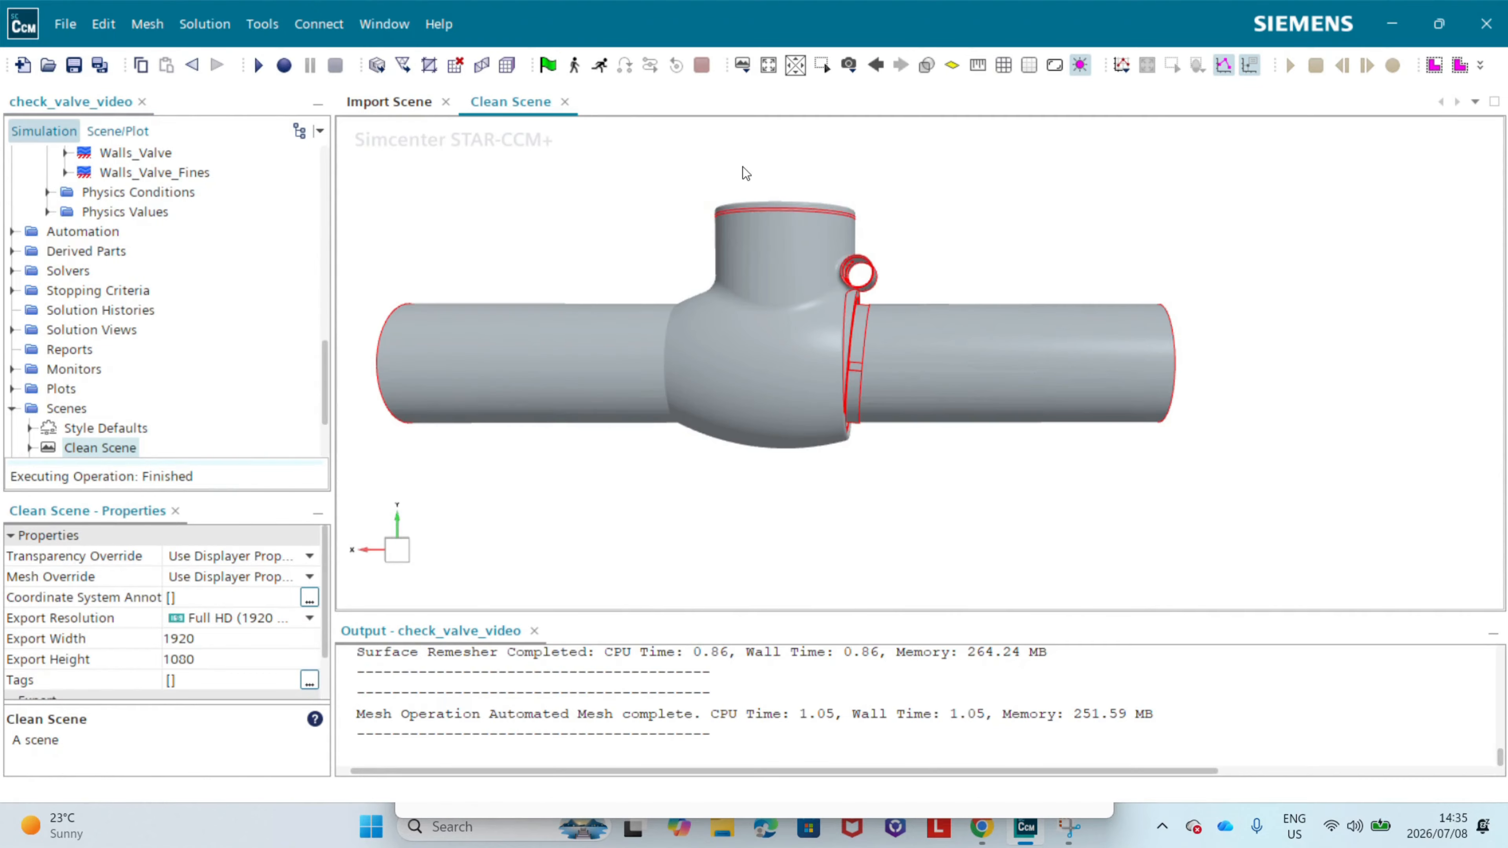
# Step: Create a new mesh scene and apply the Latest Surface representation to its displayers
pyautogui.click(748, 71)
pyautogui.click(773, 116)
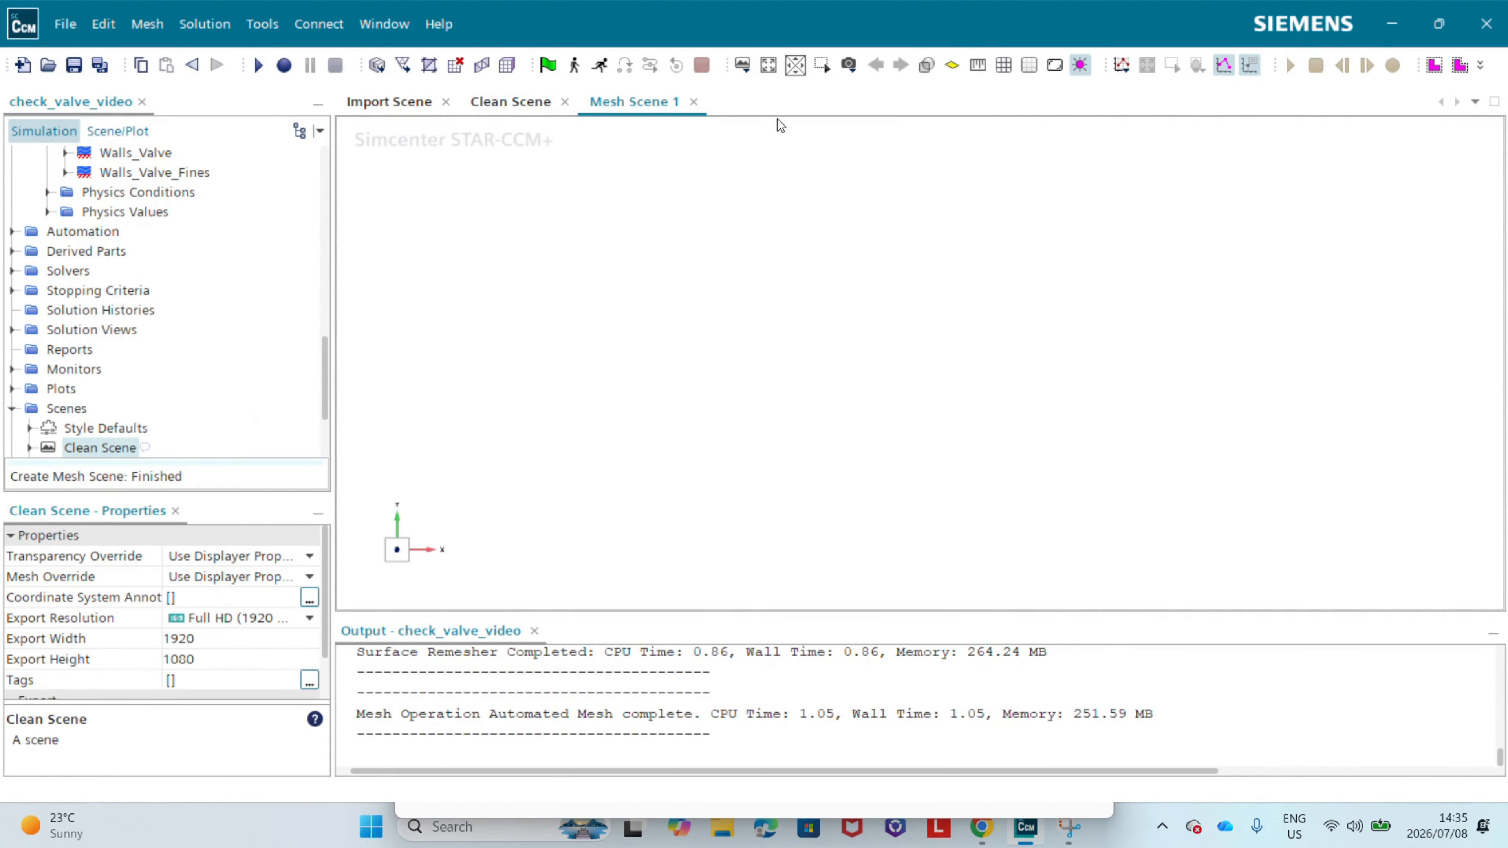
pyautogui.rightClick(500, 273)
pyautogui.moveTo(570, 295)
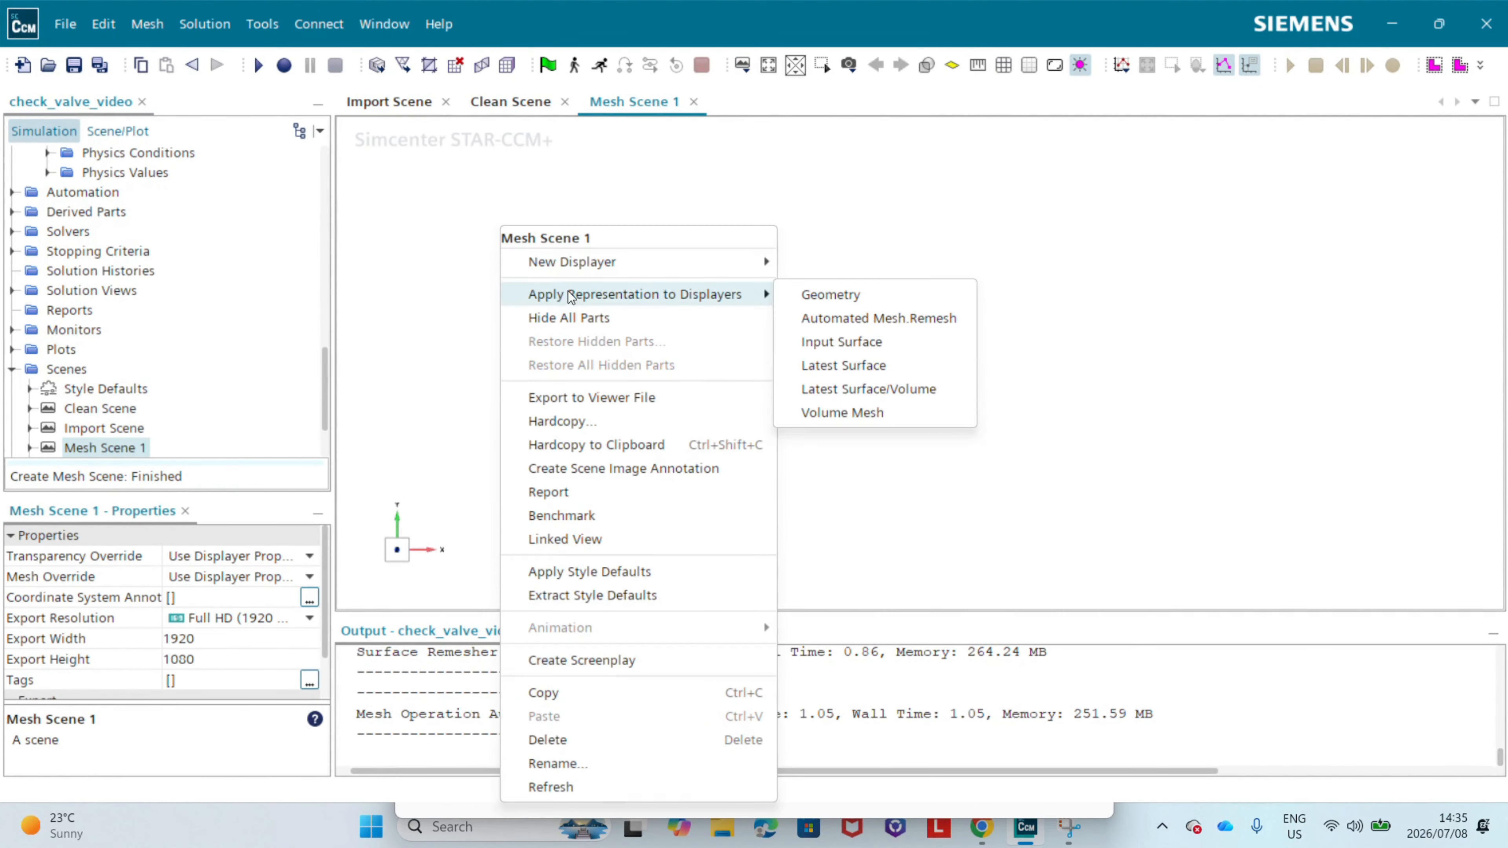
pyautogui.click(855, 342)
pyautogui.rightClick(578, 350)
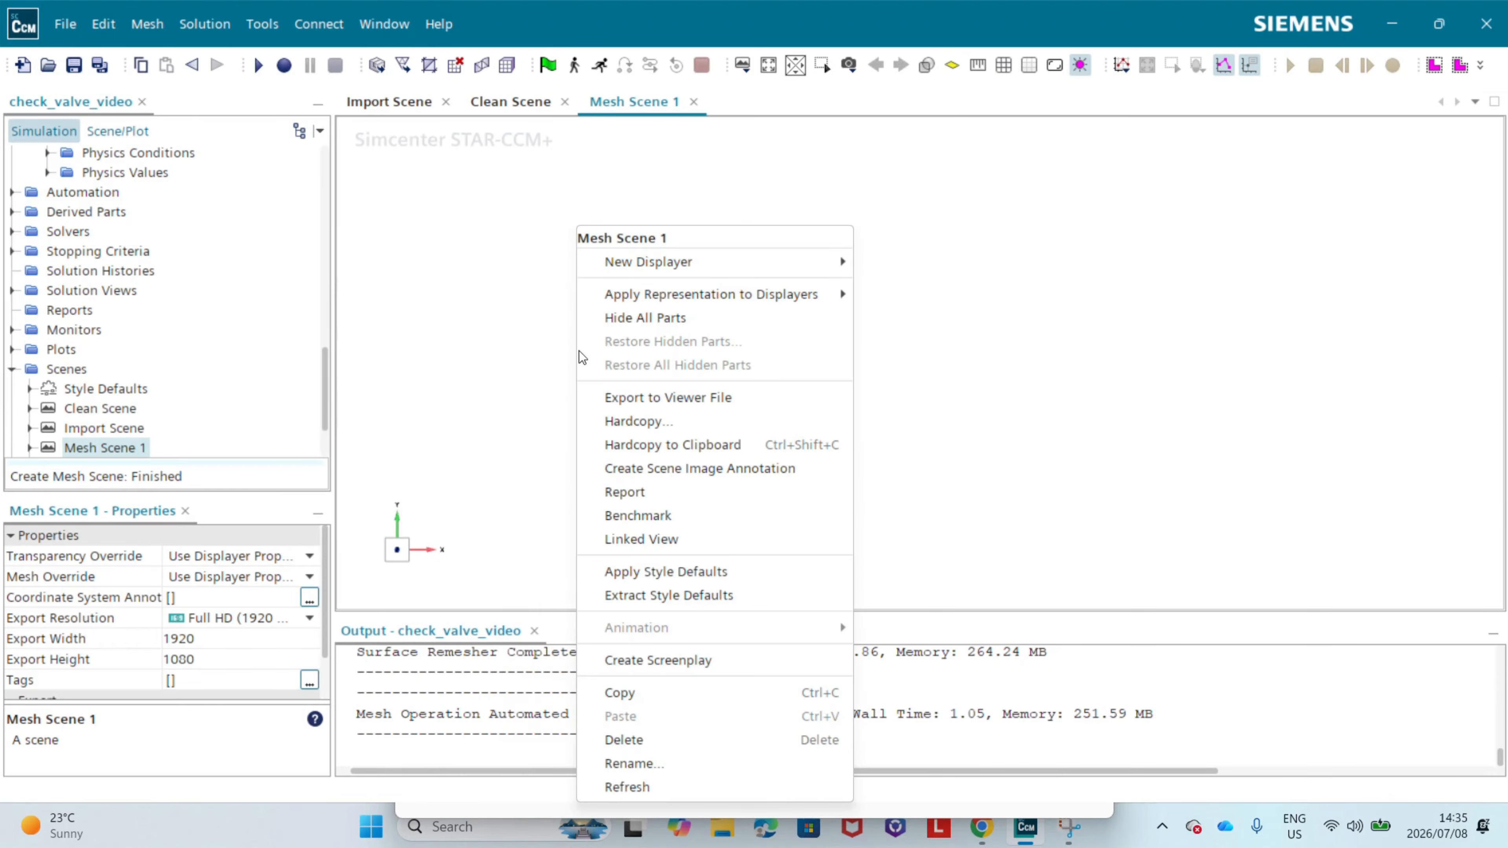
pyautogui.moveTo(673, 297)
pyautogui.click(914, 365)
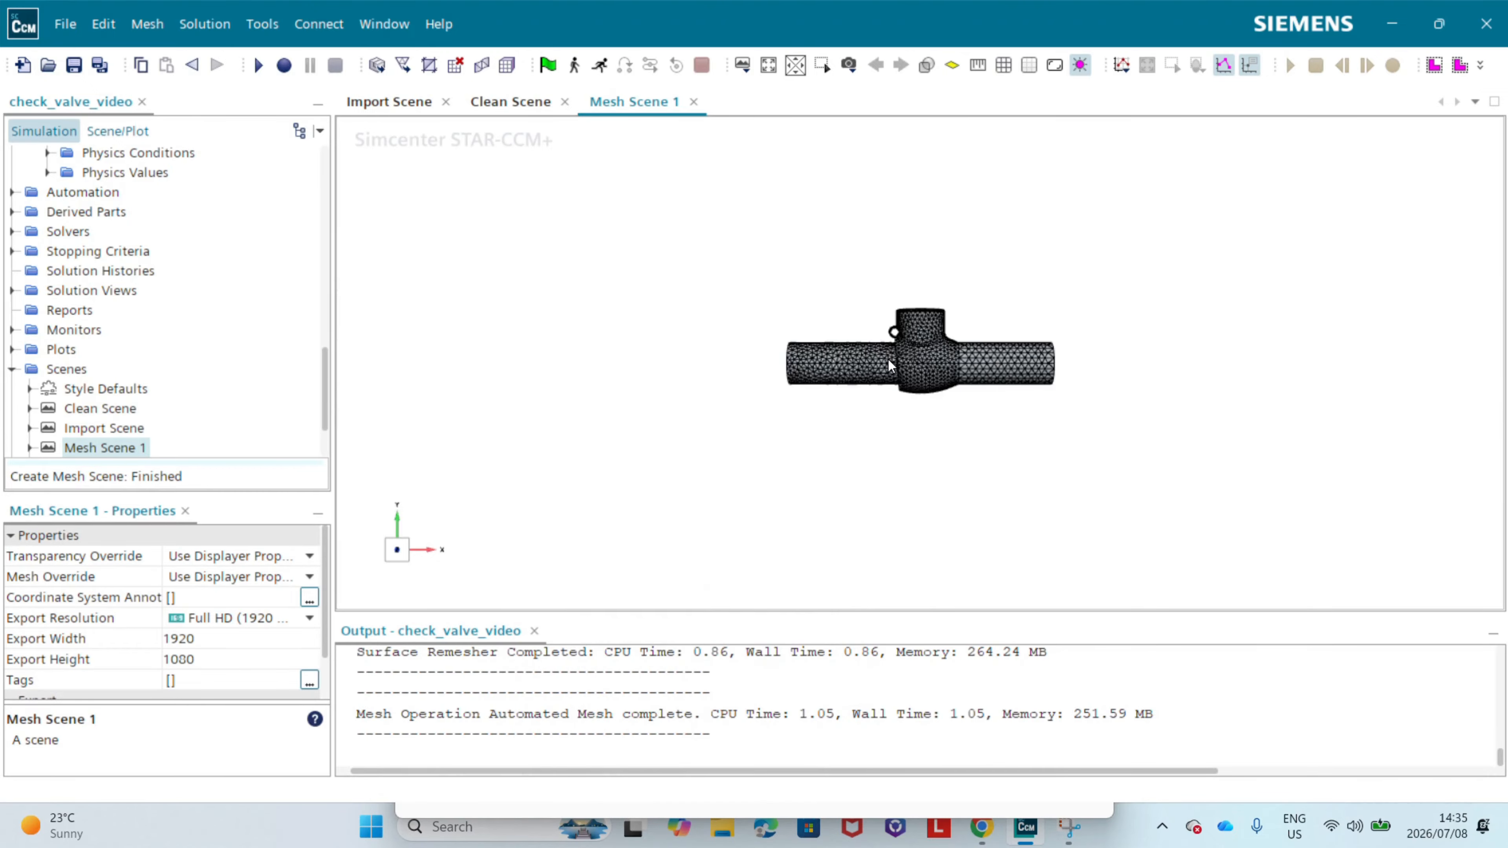
# Step: Examine the remeshed surface along the outside of the valve body and both pipe sections
pyautogui.moveTo(921, 357); pyautogui.dragTo(414, 549)
pyautogui.click(400, 552)
pyautogui.moveTo(752, 309); pyautogui.dragTo(895, 308, button='right')
pyautogui.moveTo(607, 337); pyautogui.dragTo(908, 384)
pyautogui.scroll(3, 1135, 373)
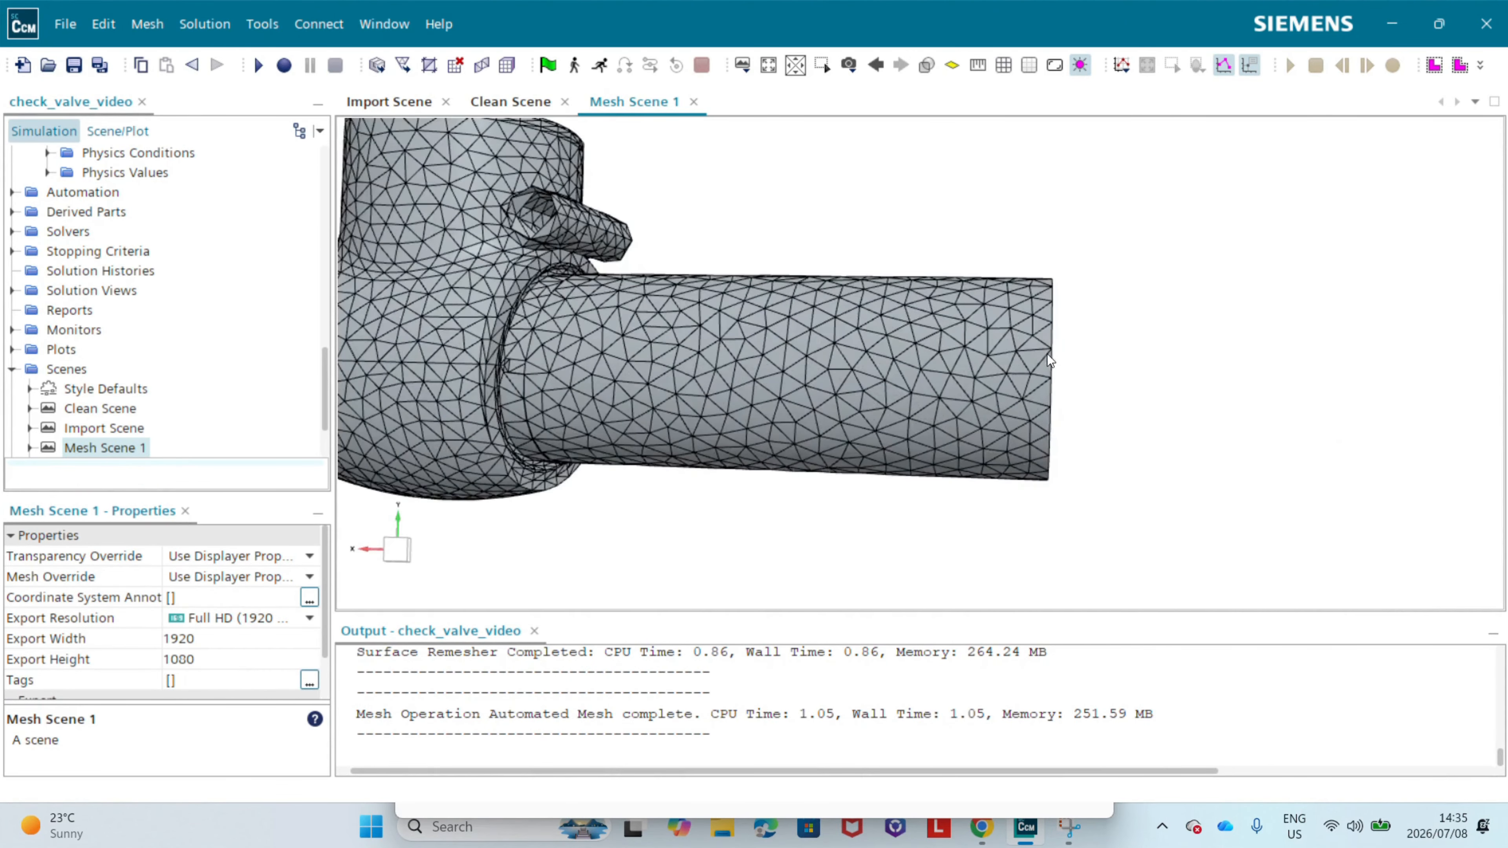
pyautogui.moveTo(1135, 374); pyautogui.dragTo(961, 356)
pyautogui.click(1100, 338)
pyautogui.moveTo(1100, 338); pyautogui.dragTo(837, 330)
pyautogui.scroll(3, 752, 308)
pyautogui.moveTo(718, 314); pyautogui.dragTo(854, 379, button='right')
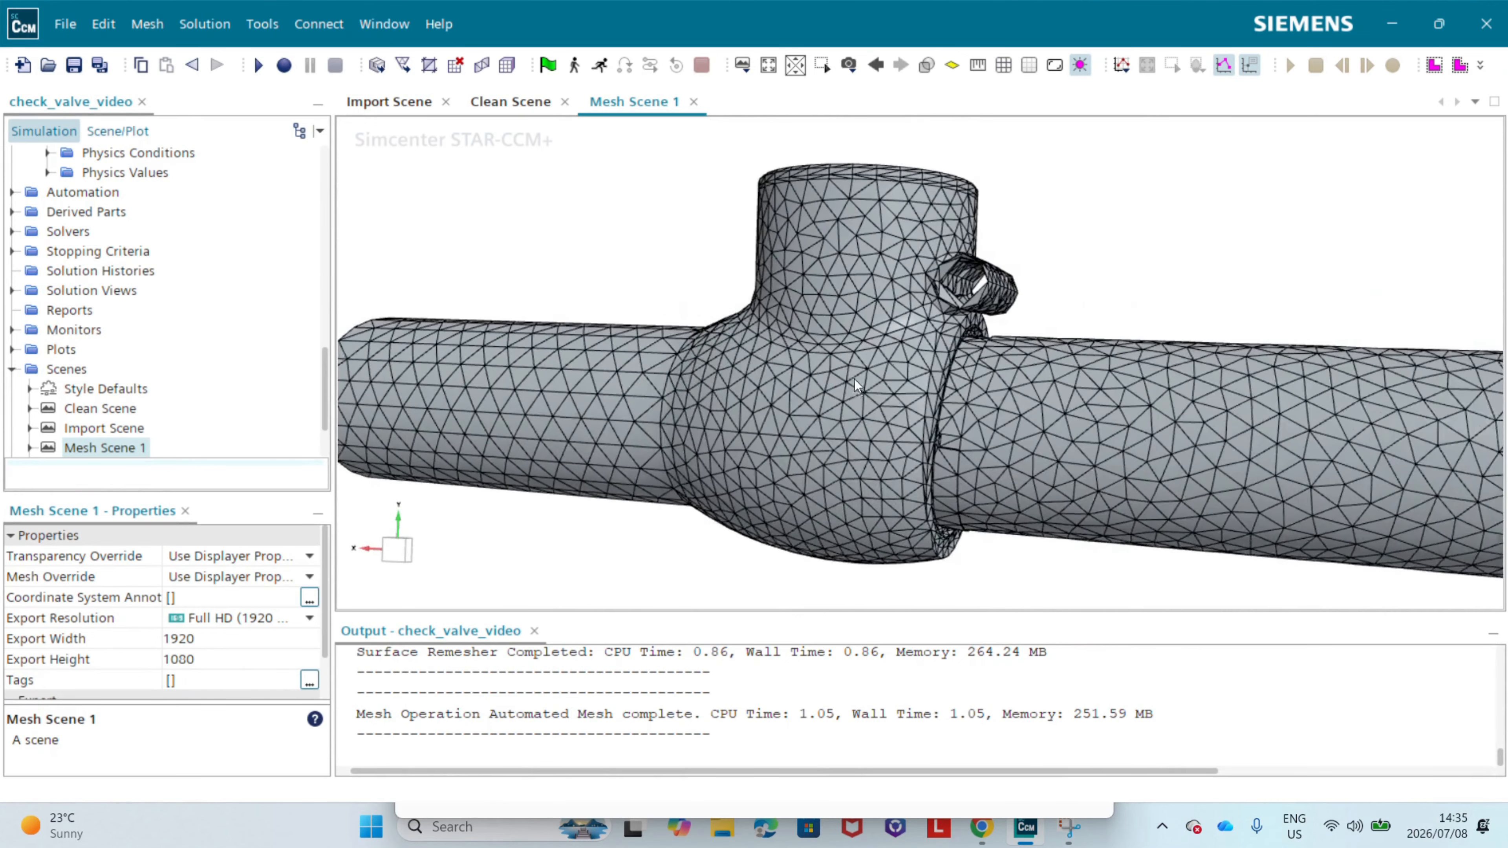
pyautogui.moveTo(402, 572); pyautogui.dragTo(410, 554)
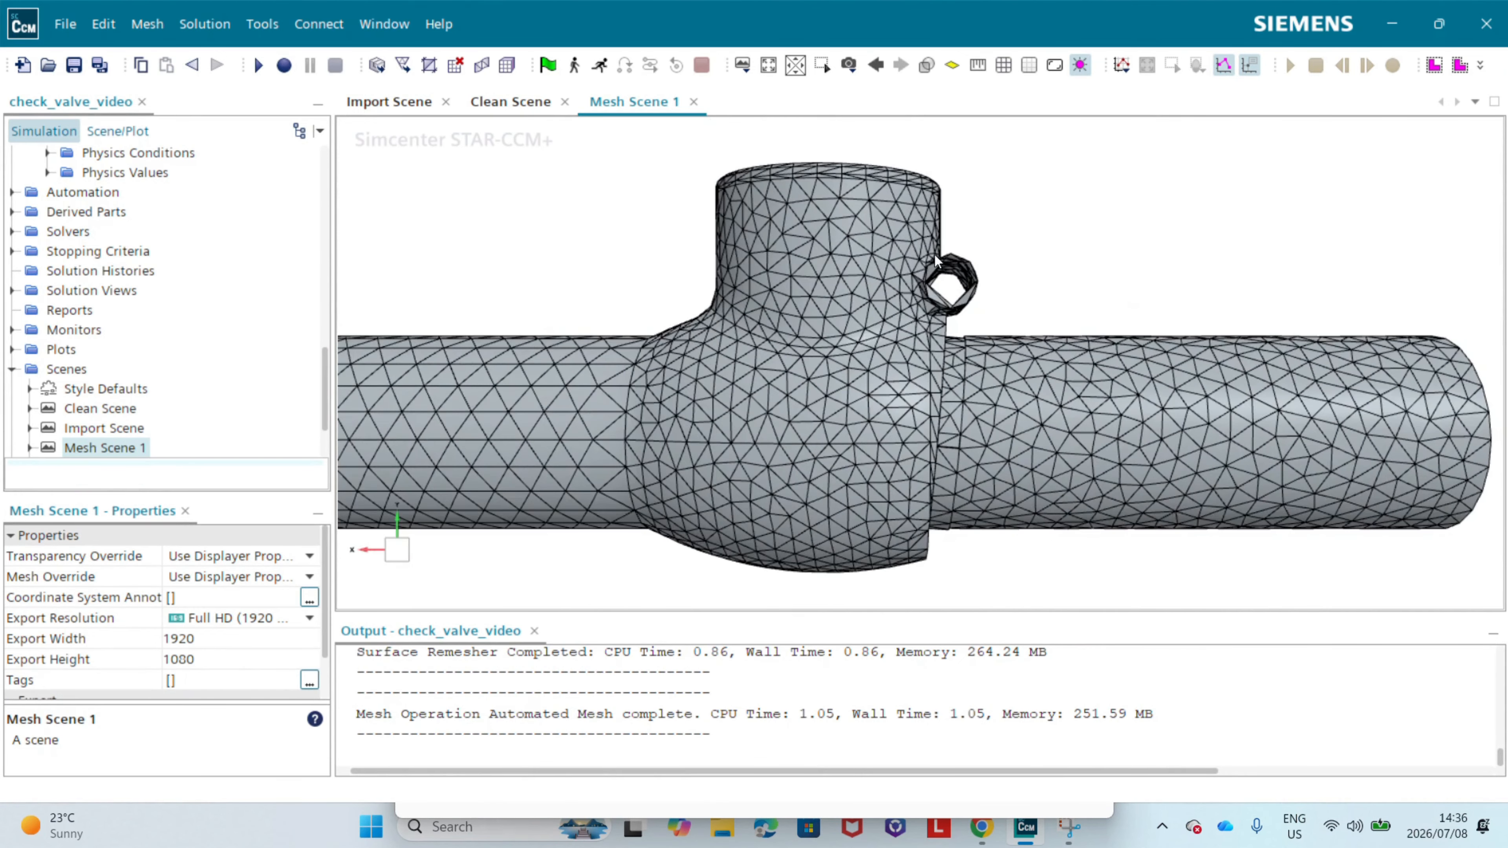
# Step: Inspect how well the remesh resolves the small hinge cylinder and seat ring of the Wall_Fines boundary
pyautogui.scroll(3, 926, 273)
pyautogui.moveTo(917, 293); pyautogui.dragTo(840, 380)
pyautogui.scroll(4, 934, 303)
pyautogui.scroll(-4, 854, 319)
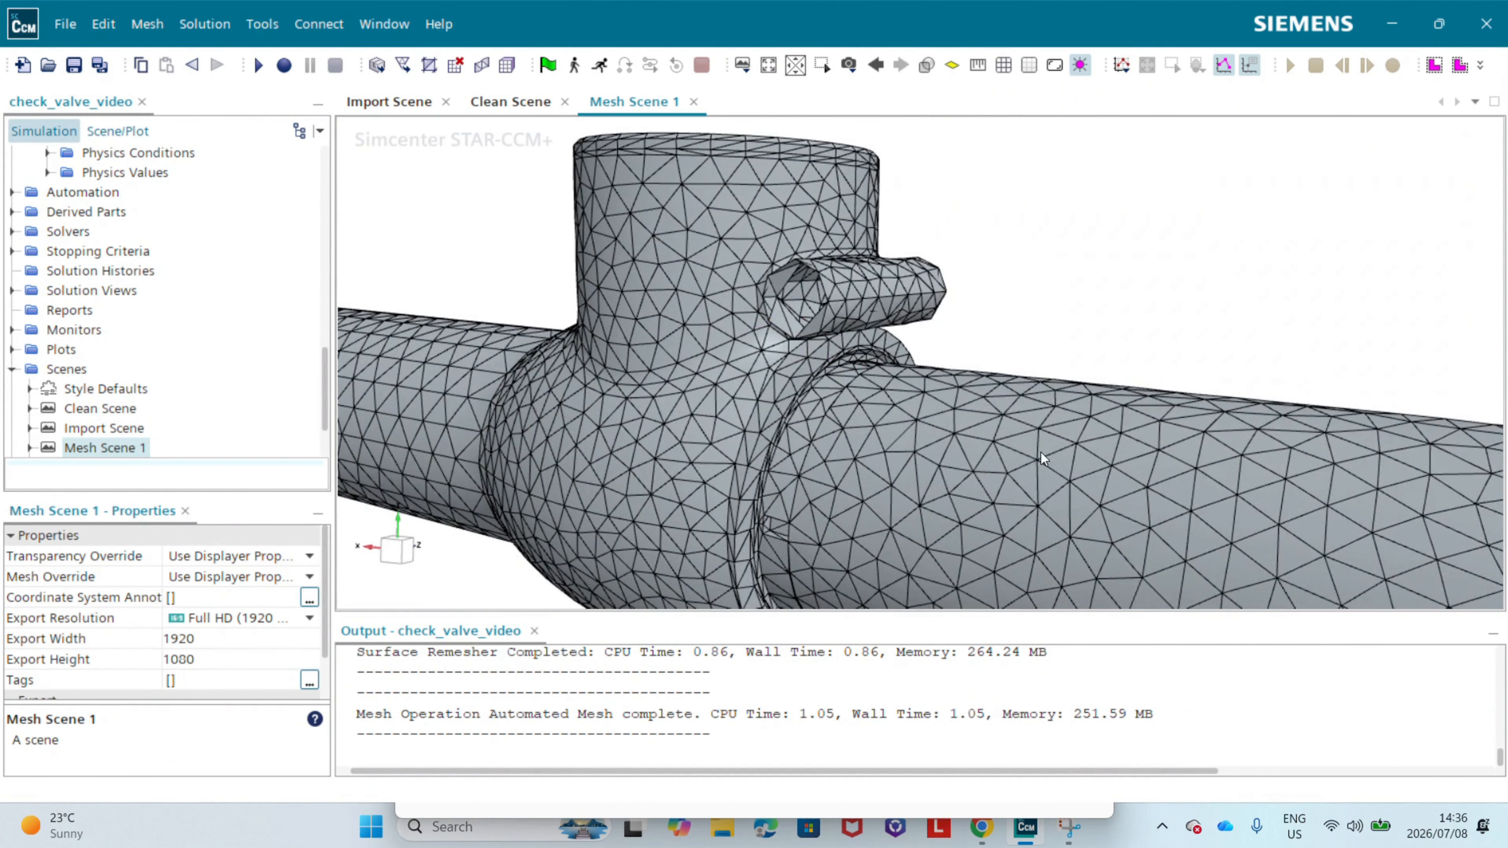
pyautogui.scroll(5, 741, 258)
pyautogui.moveTo(843, 297); pyautogui.dragTo(910, 318)
pyautogui.click(916, 277)
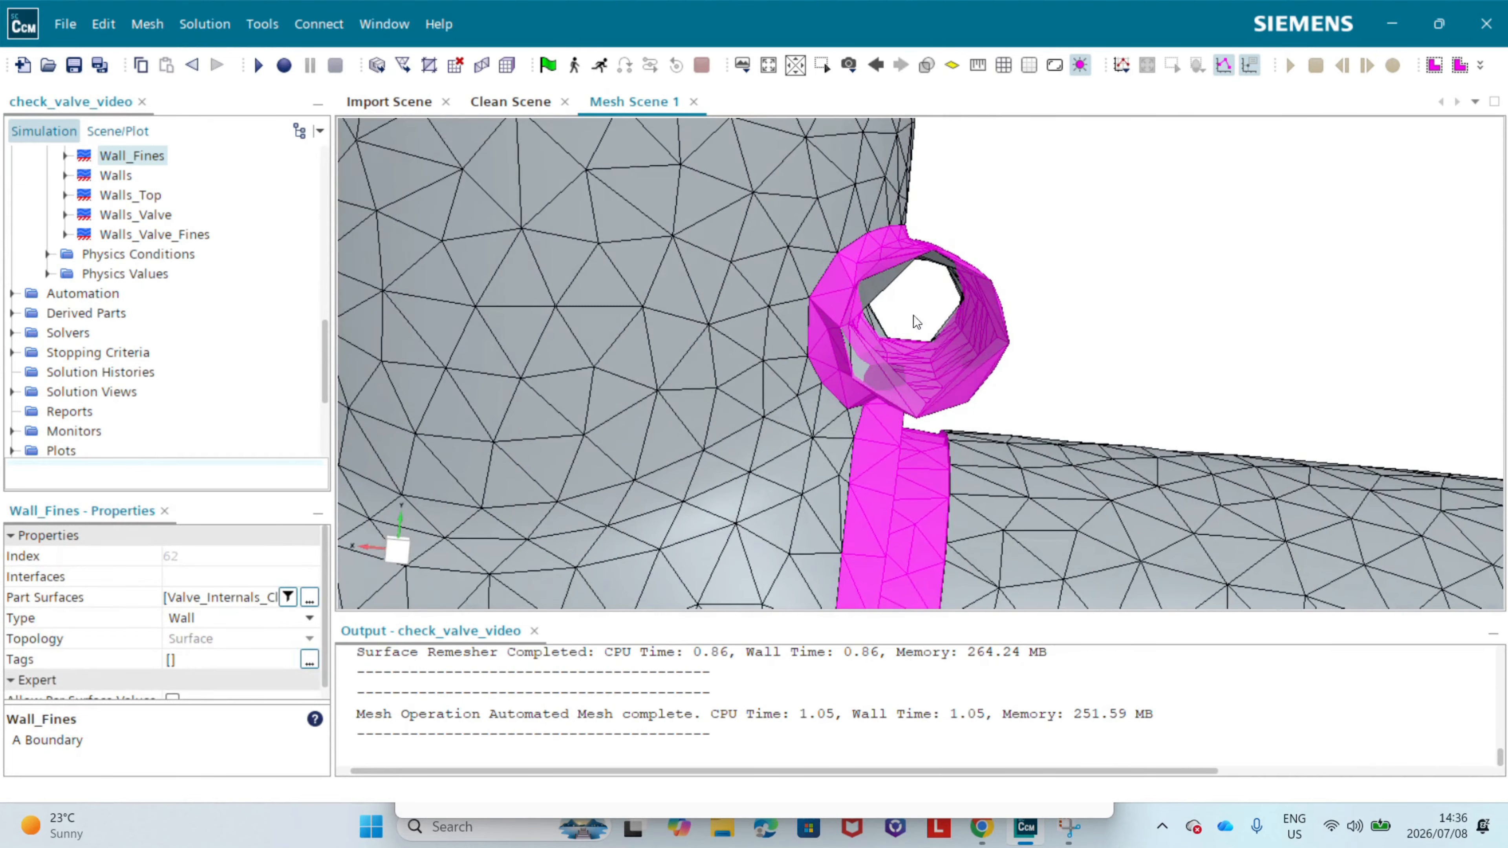
pyautogui.scroll(-10, 1041, 304)
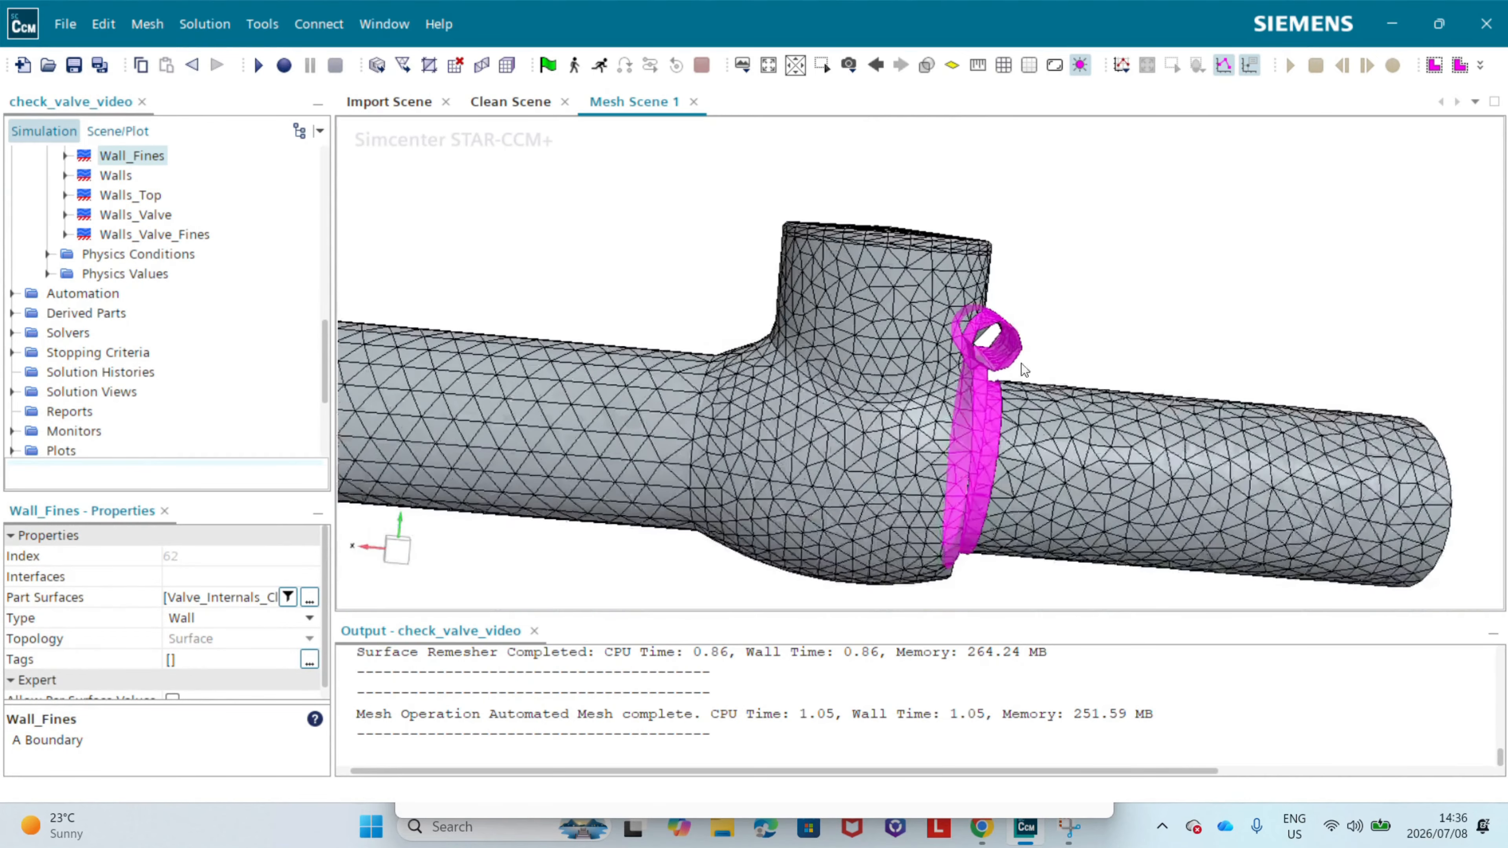
pyautogui.click(1103, 294)
pyautogui.moveTo(1069, 297); pyautogui.dragTo(906, 282, button='right')
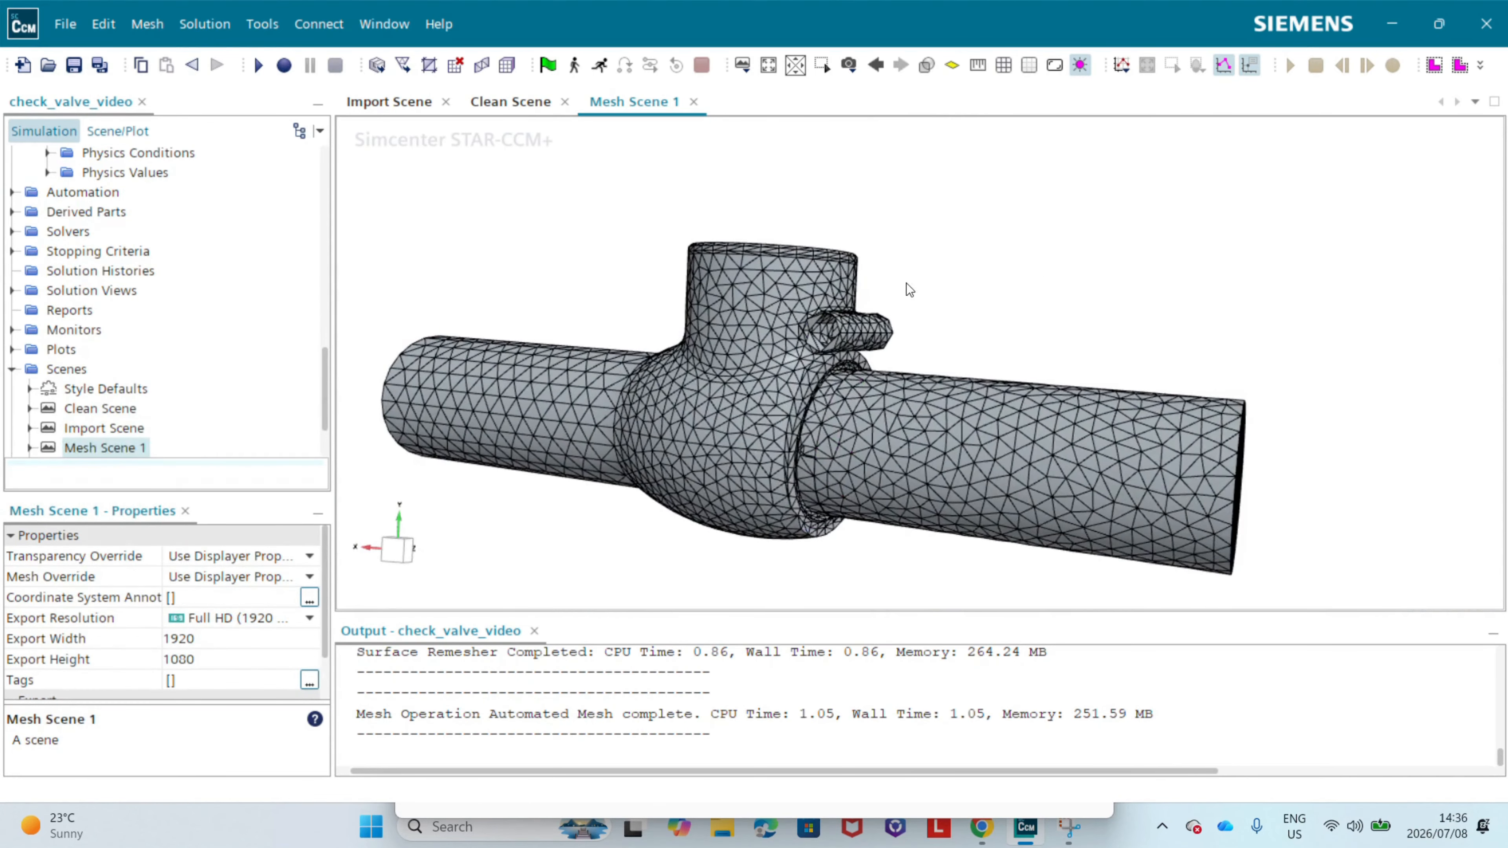
# Step: Hide the Walls boundary in Mesh Scene 1 and view the remeshed valve disc and hinge arm inside
pyautogui.click(888, 416)
pyautogui.rightClick(871, 429)
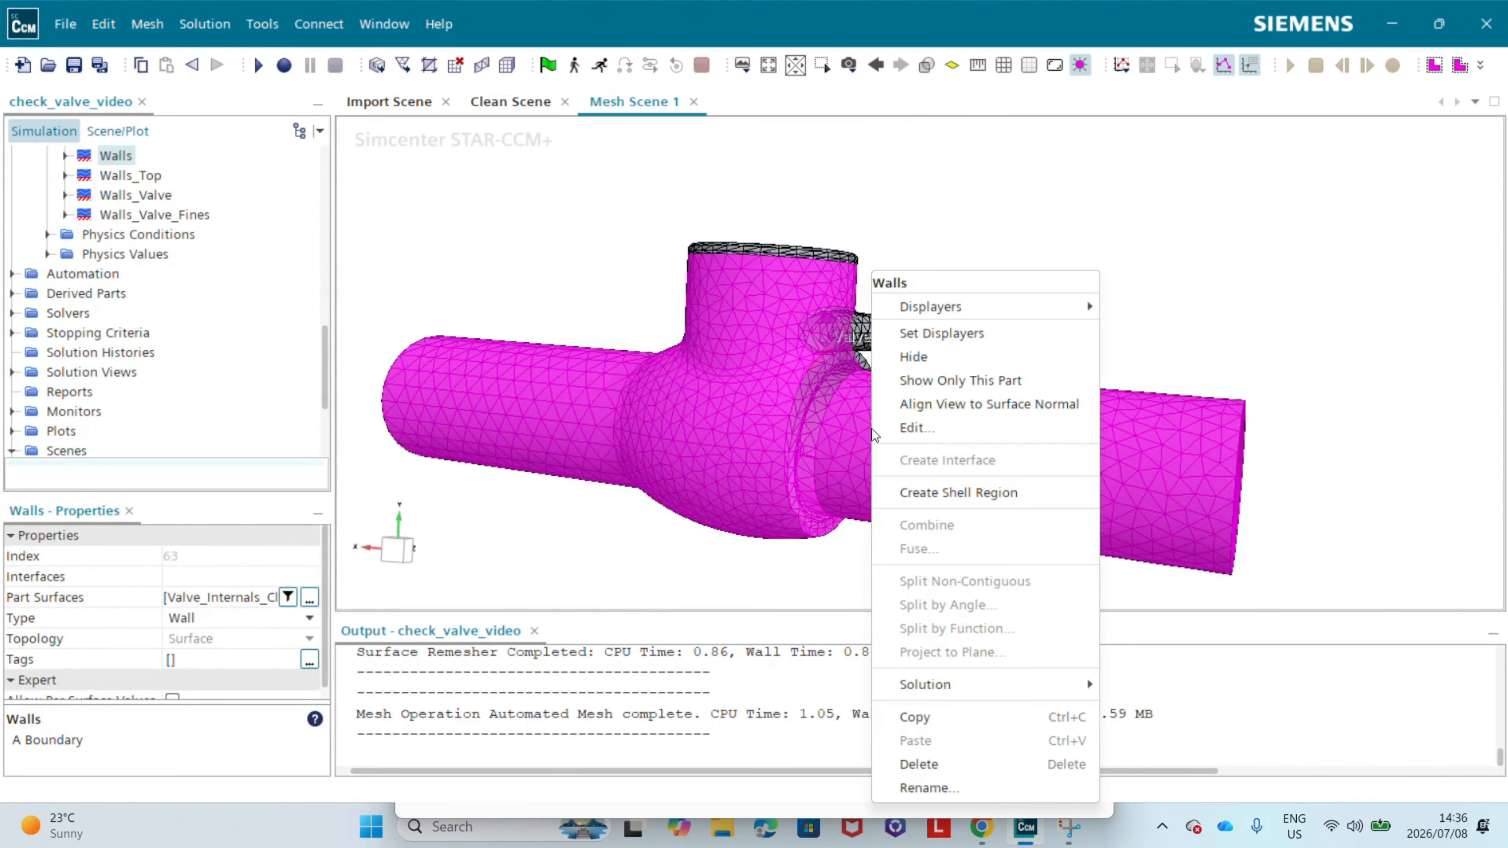
pyautogui.click(898, 359)
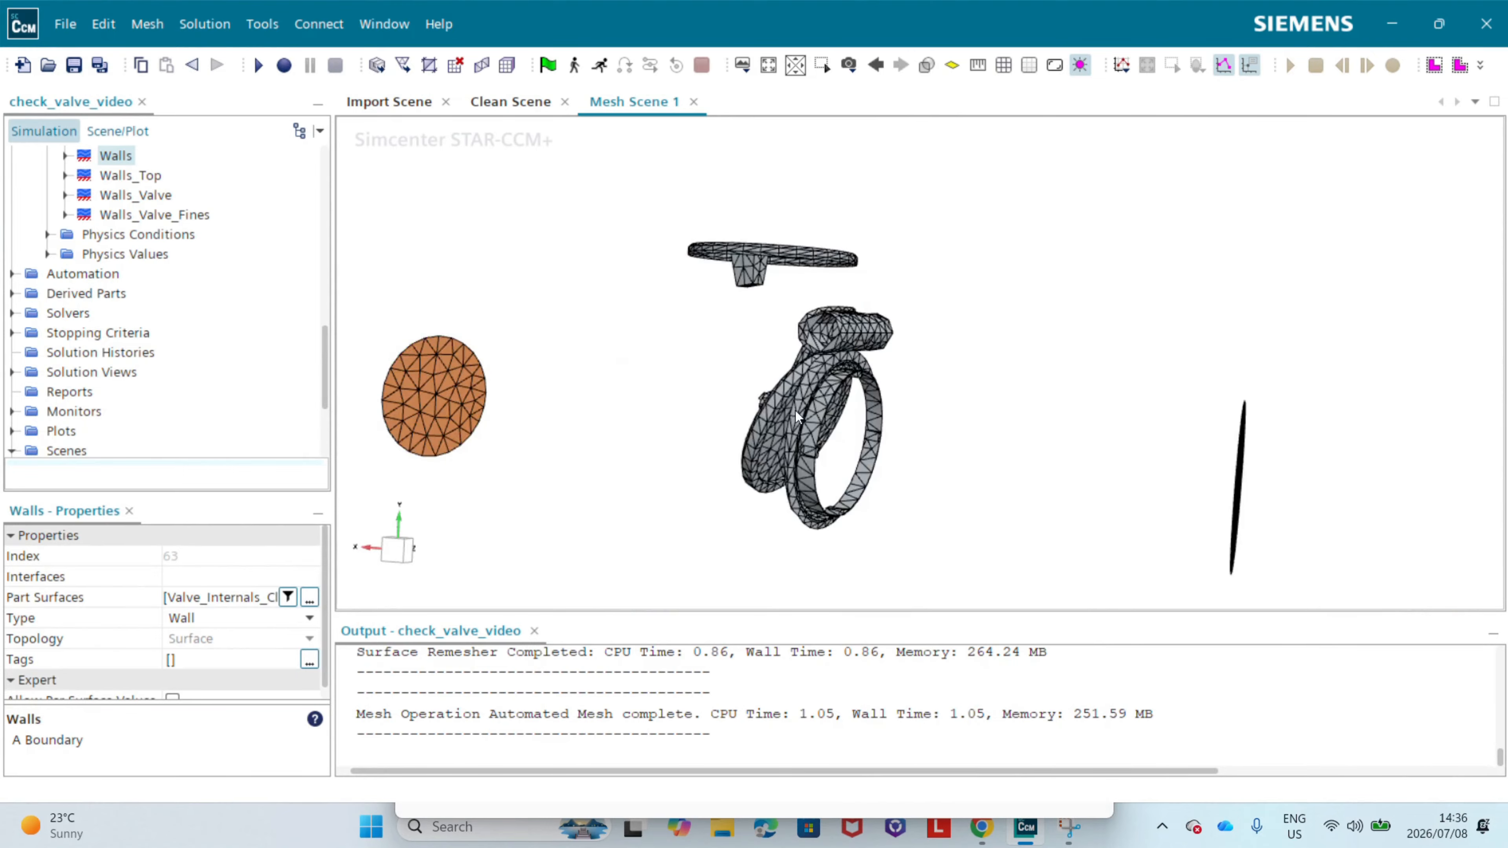
pyautogui.scroll(10, 774, 402)
pyautogui.moveTo(927, 405); pyautogui.dragTo(899, 315)
pyautogui.moveTo(867, 373); pyautogui.dragTo(648, 324)
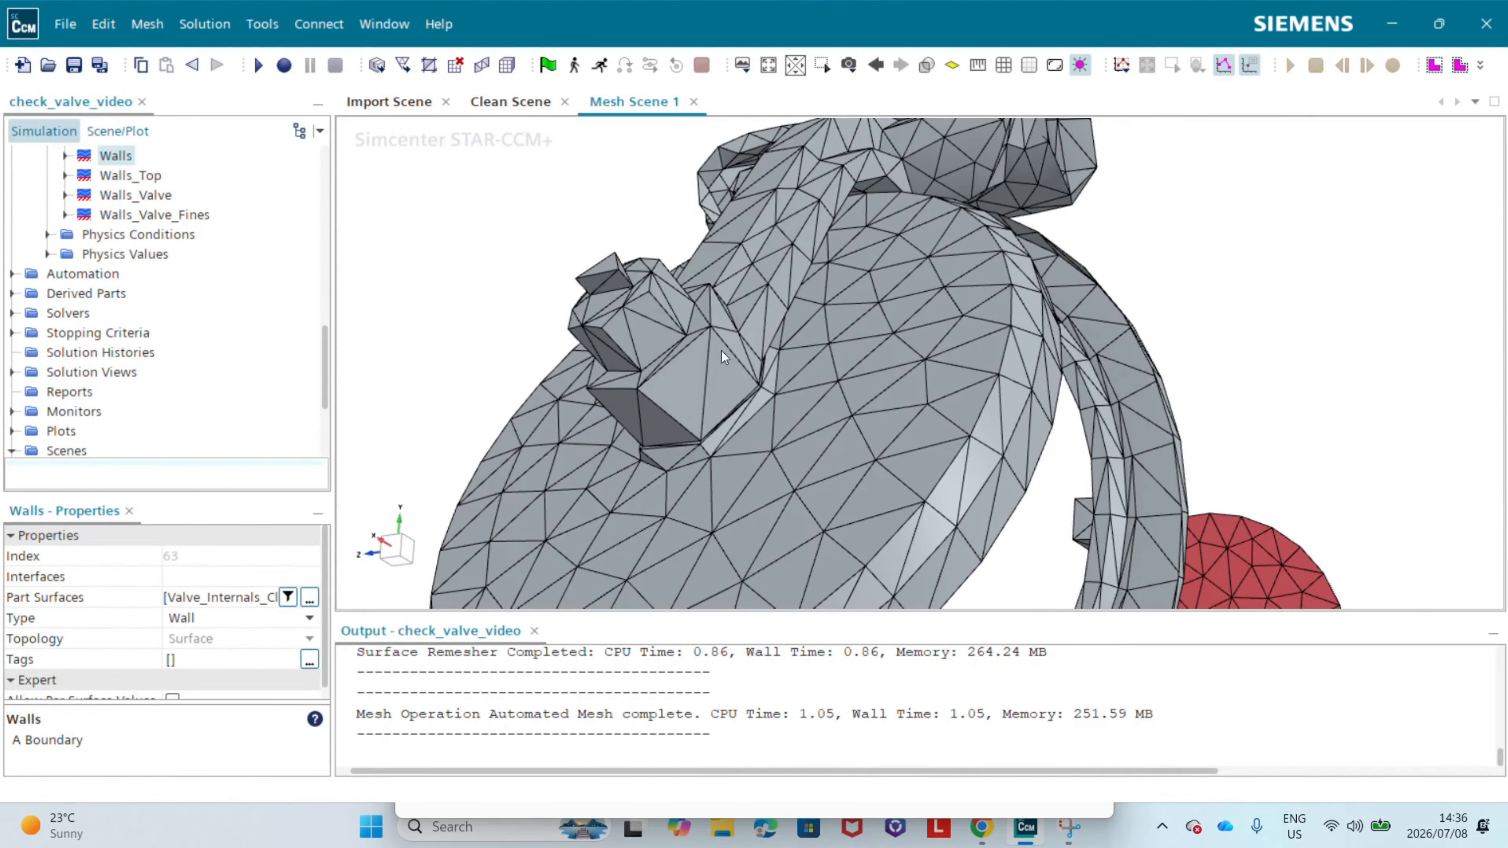
pyautogui.moveTo(722, 354); pyautogui.dragTo(641, 374)
# Step: Compare the remeshed valve disc with its Geometry representation and return the displayers to Latest Surface
pyautogui.click(474, 262)
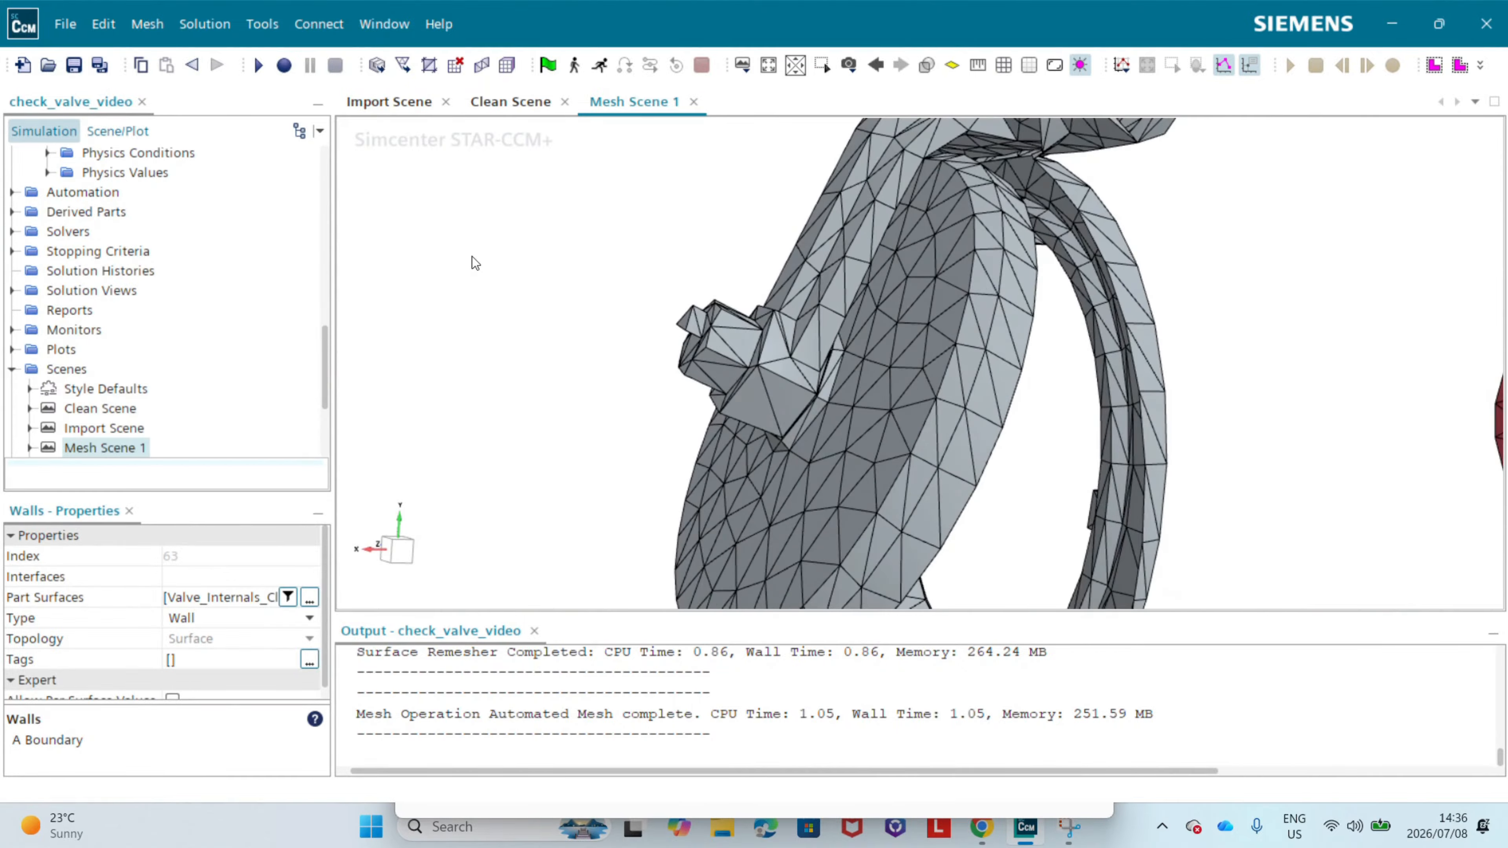
pyautogui.rightClick(472, 257)
pyautogui.moveTo(629, 294)
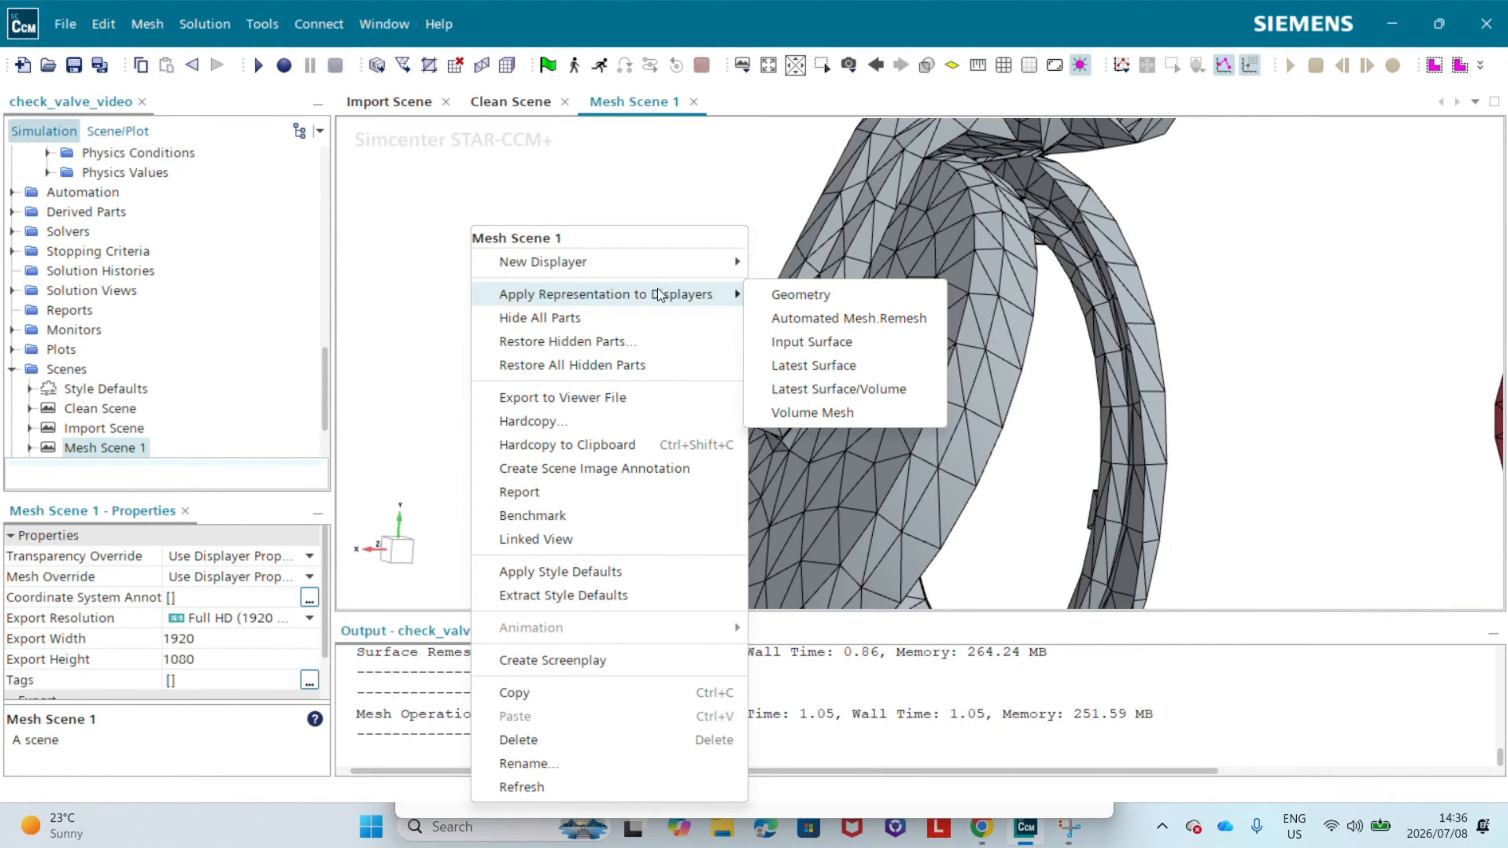
pyautogui.click(777, 294)
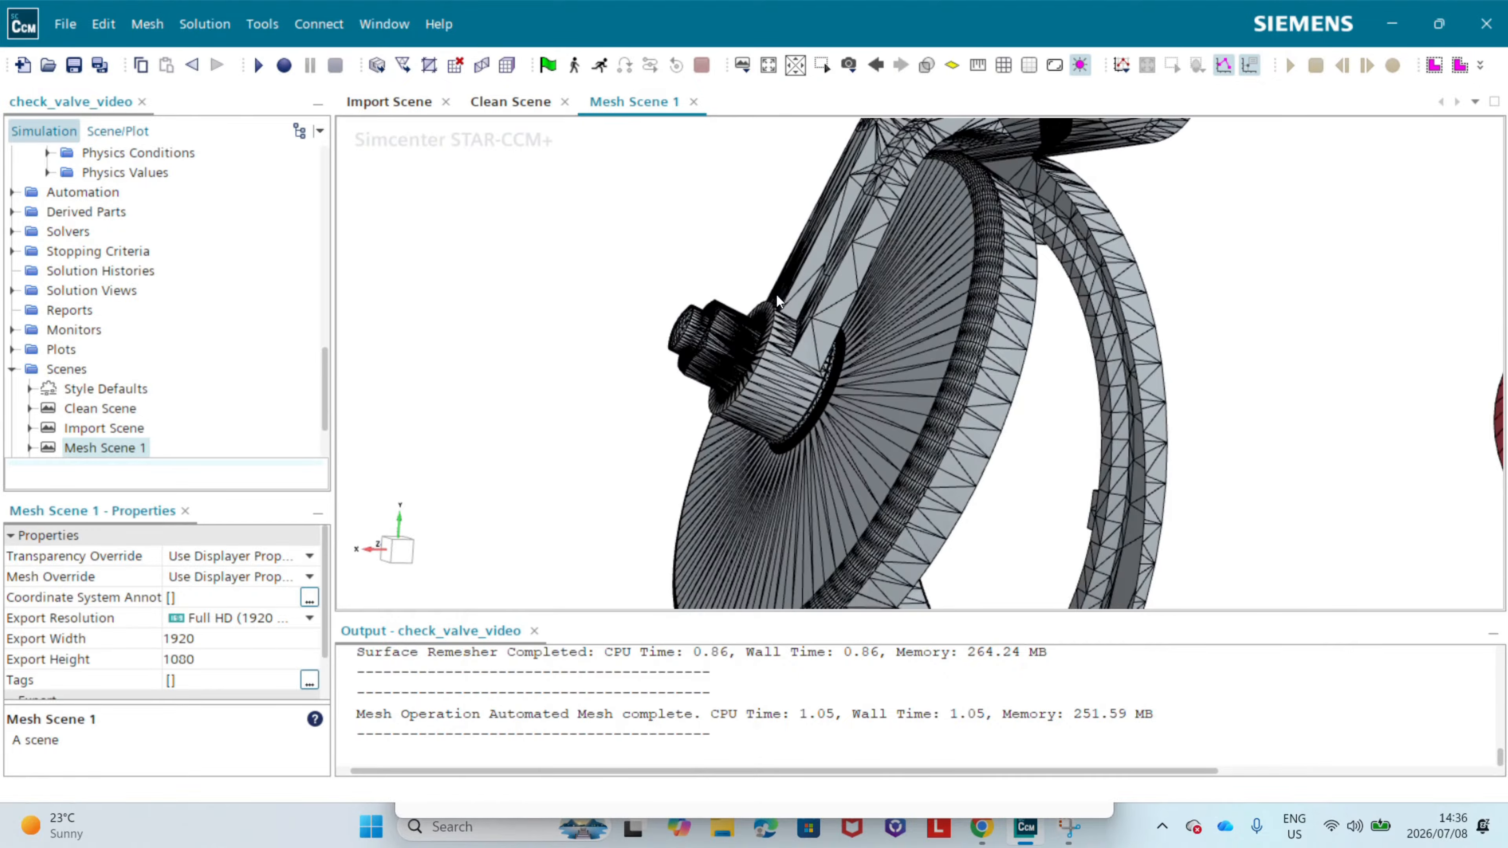
pyautogui.moveTo(779, 389); pyautogui.dragTo(771, 333)
pyautogui.rightClick(469, 269)
pyautogui.moveTo(525, 294)
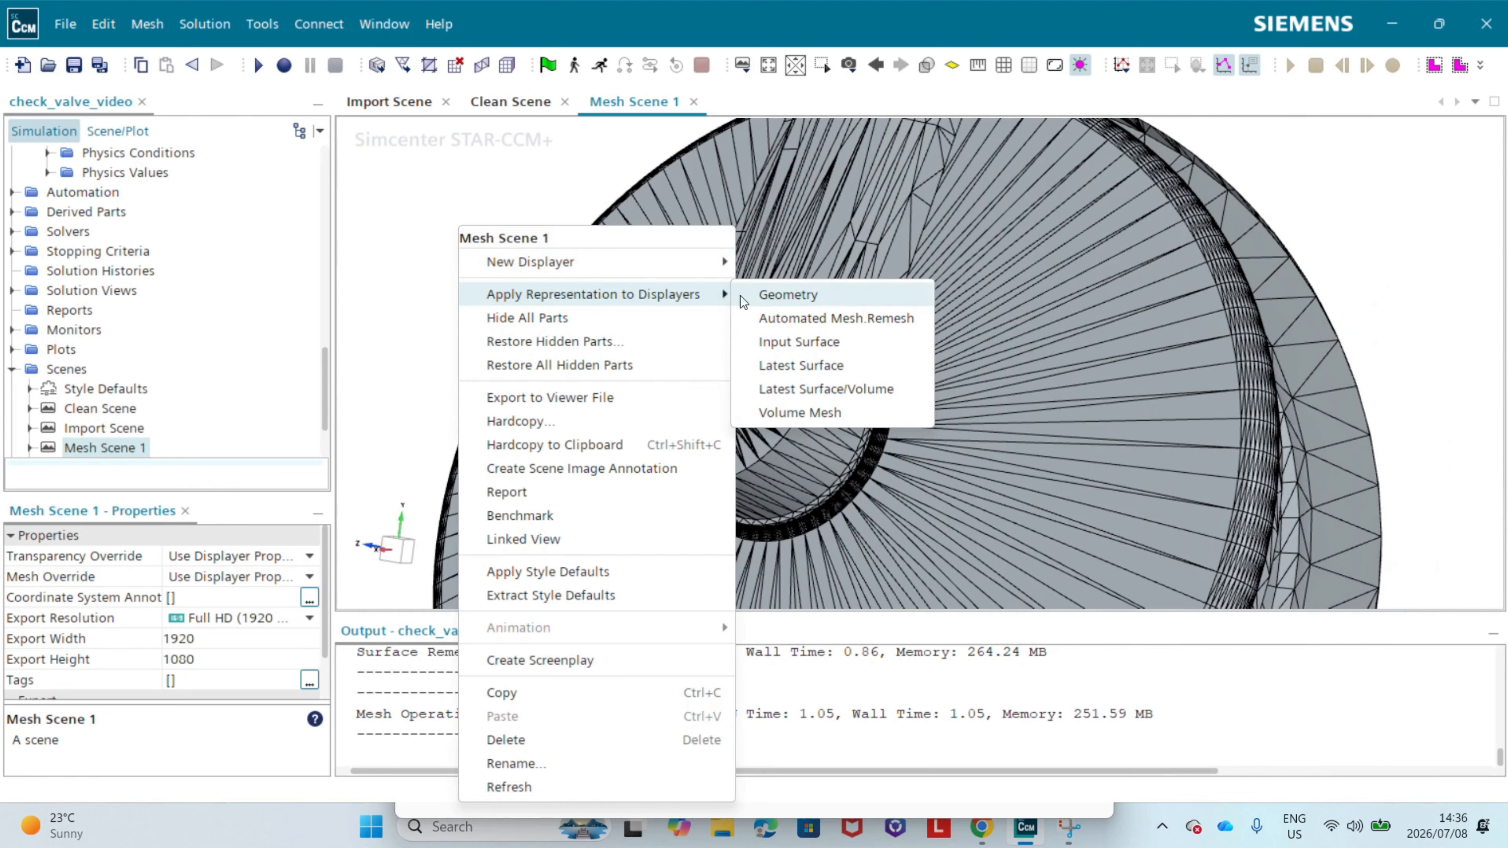
pyautogui.click(779, 367)
# Step: Measure the distance across the valve disc's rim on the remeshed surface, viewed from the side
pyautogui.moveTo(771, 352); pyautogui.dragTo(840, 395)
pyautogui.scroll(-6, 840, 395)
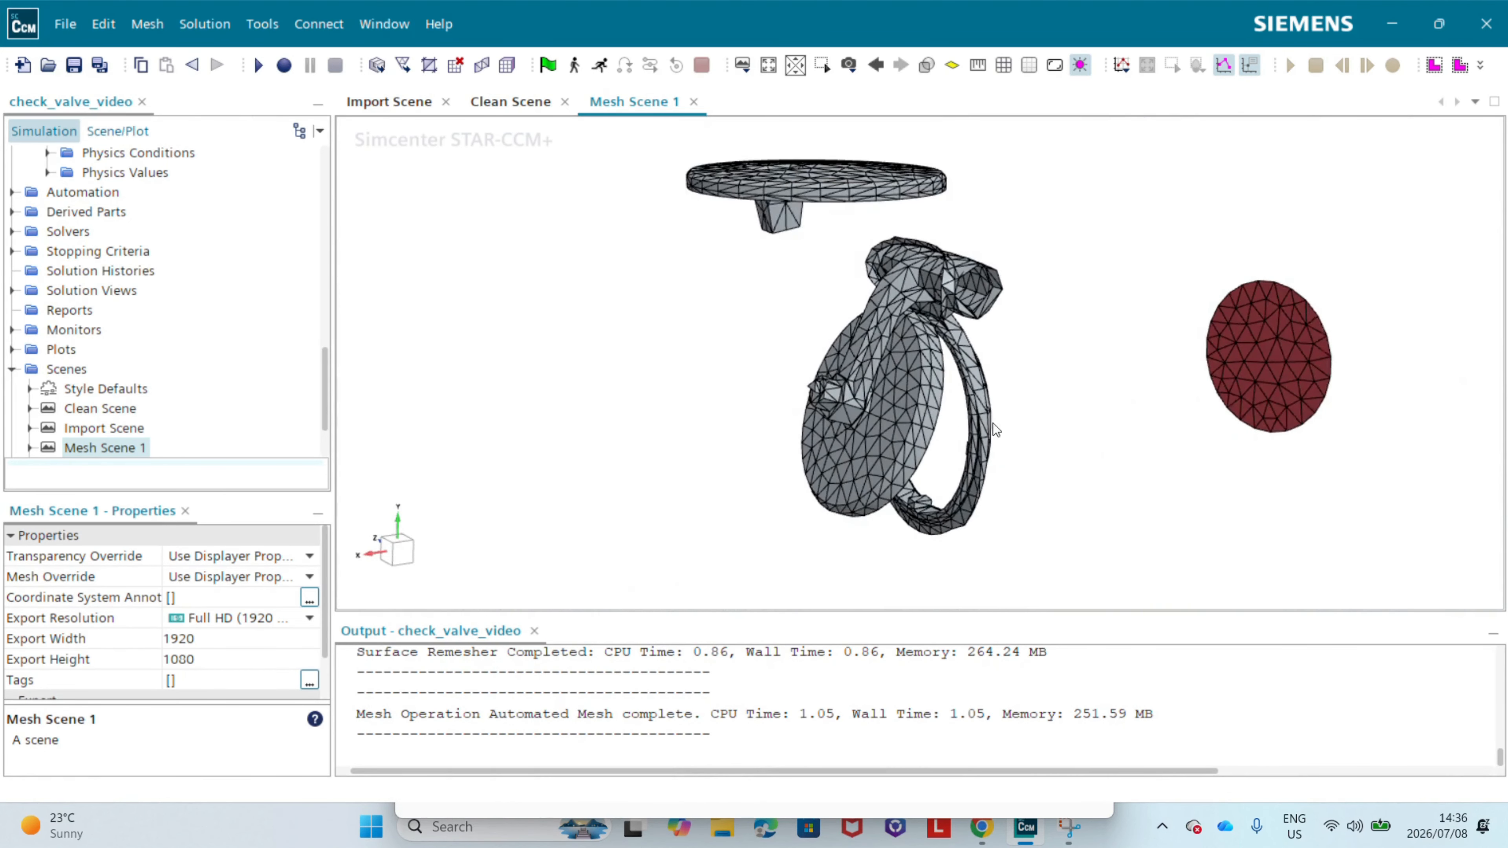
pyautogui.click(403, 554)
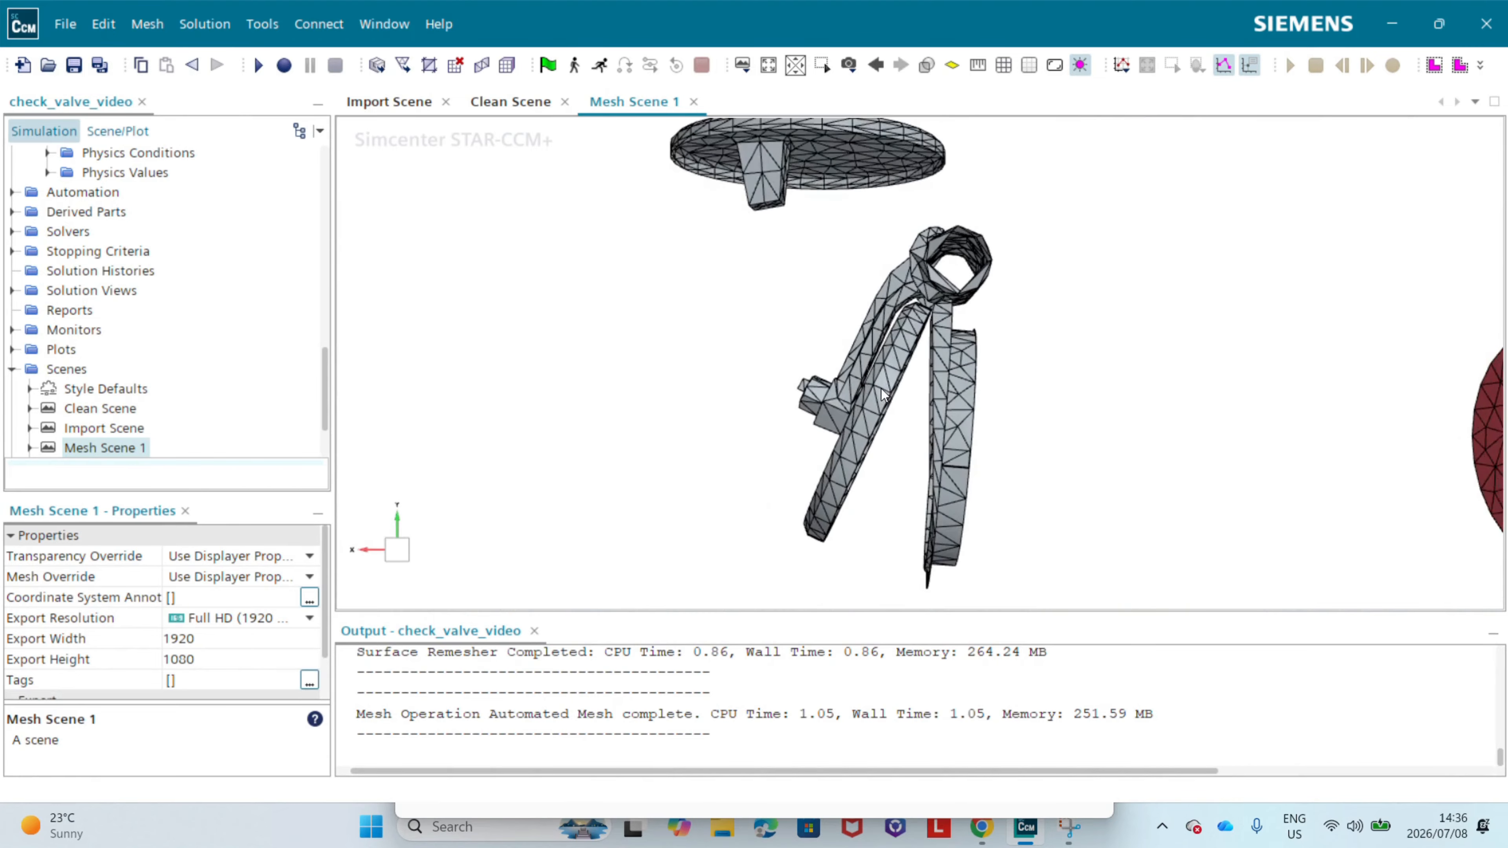
pyautogui.scroll(8, 880, 392)
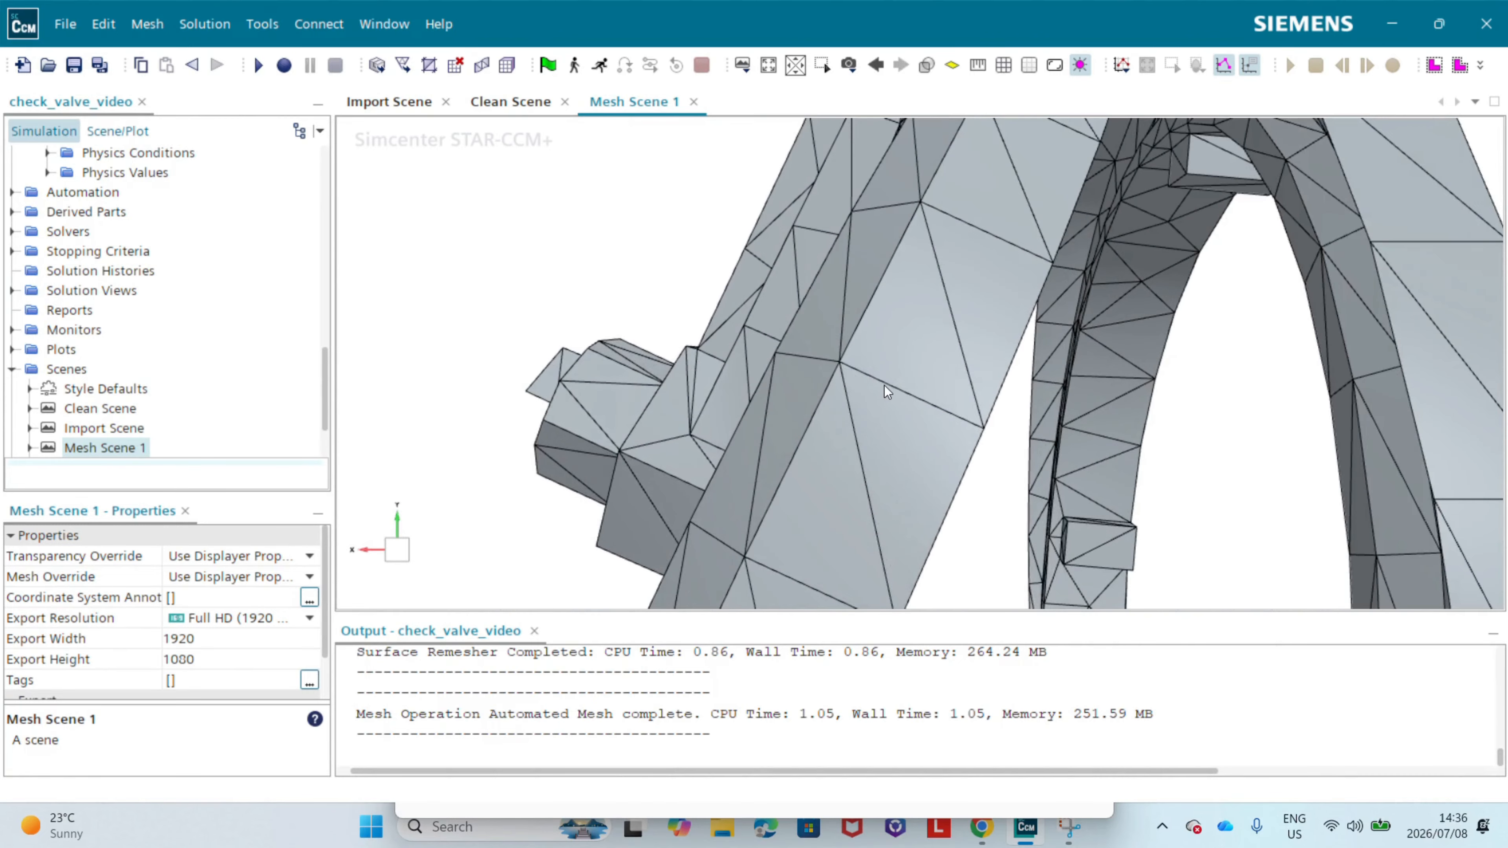
pyautogui.scroll(2, 927, 238)
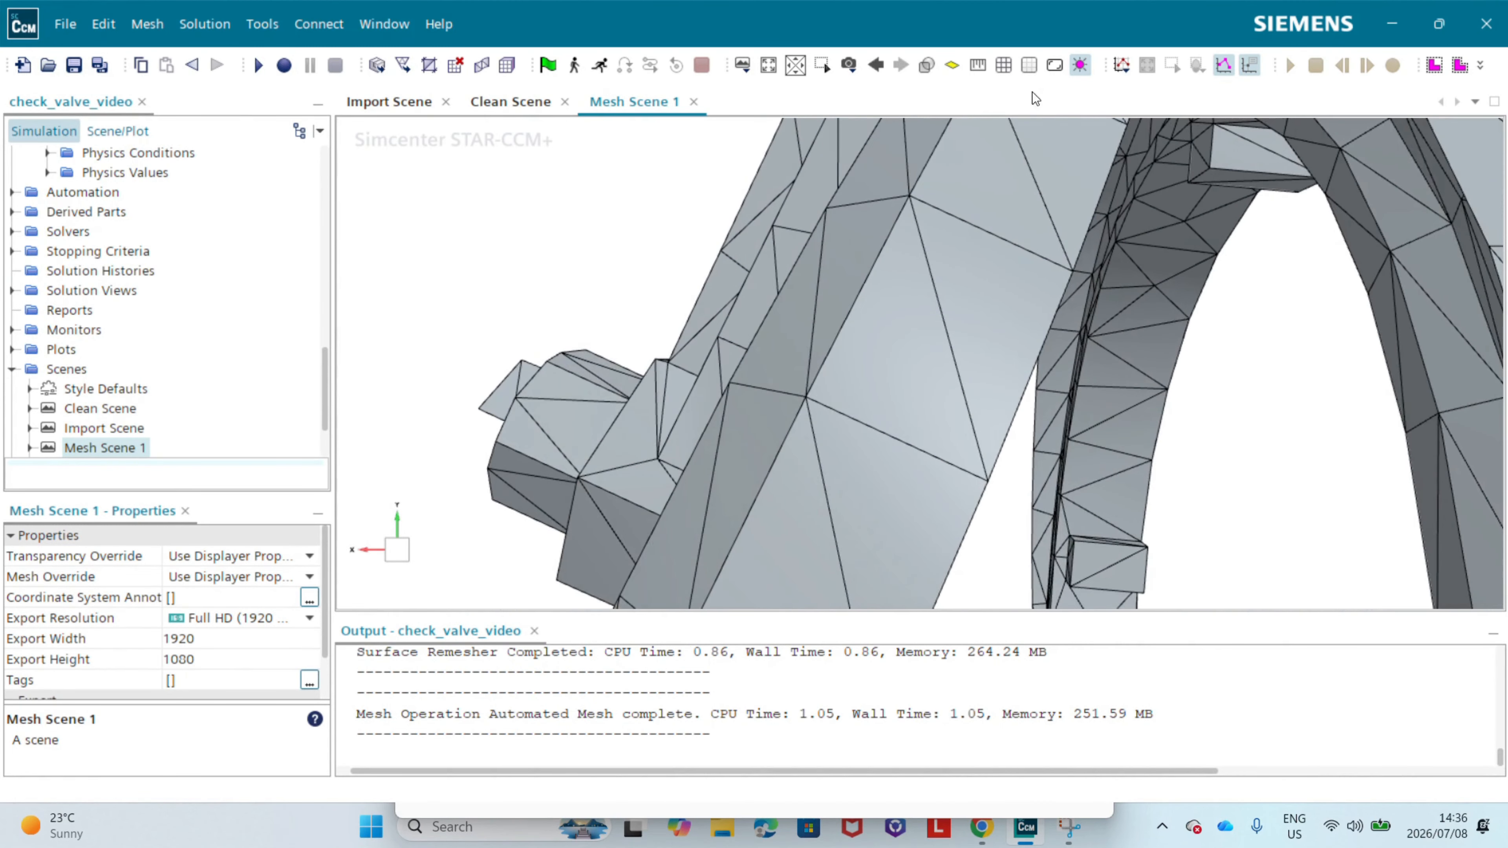
pyautogui.click(977, 64)
pyautogui.click(986, 484)
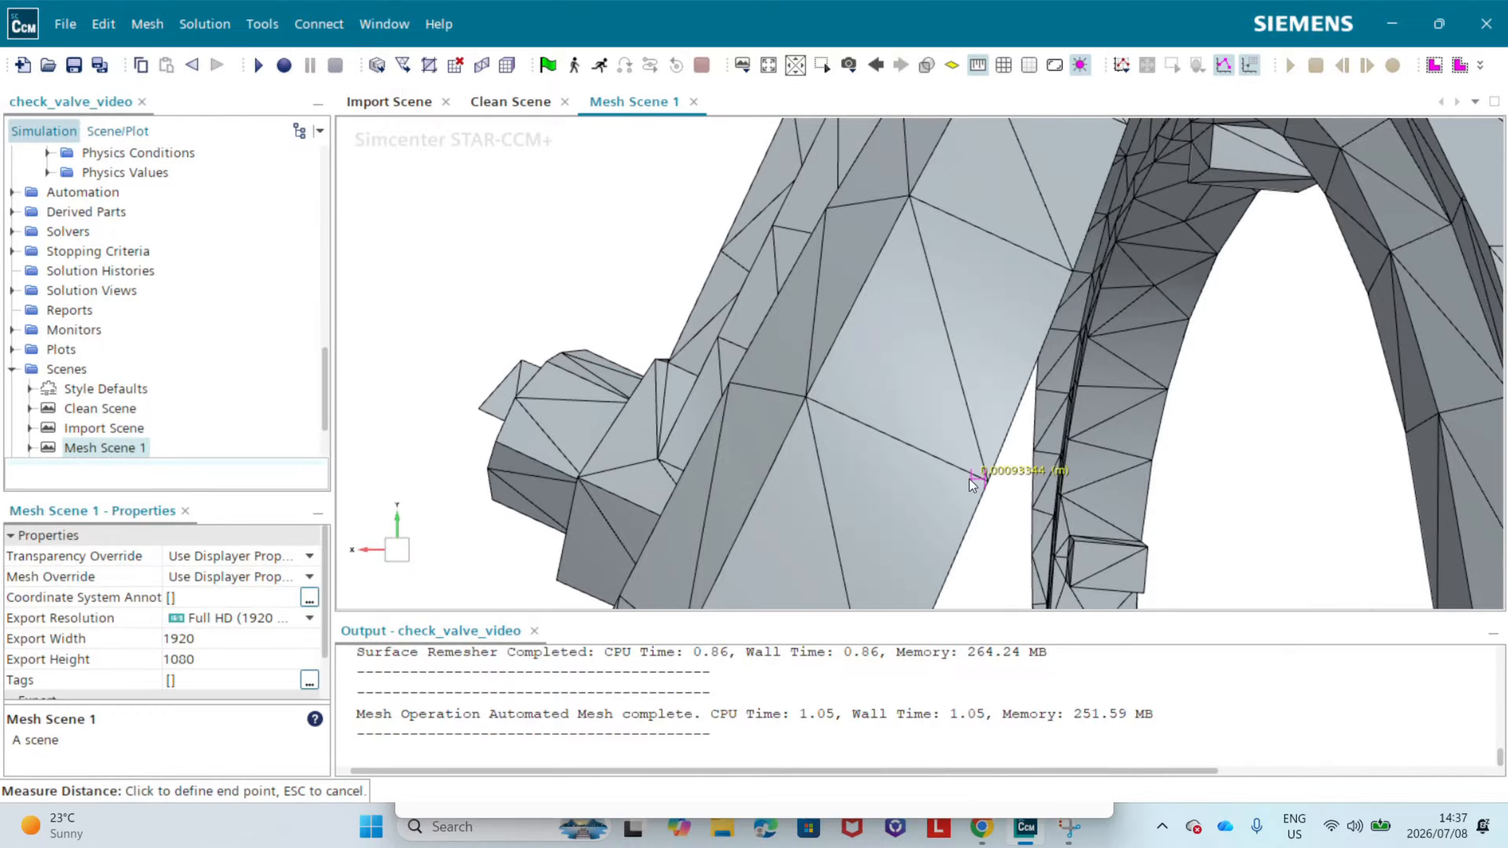
pyautogui.click(739, 377)
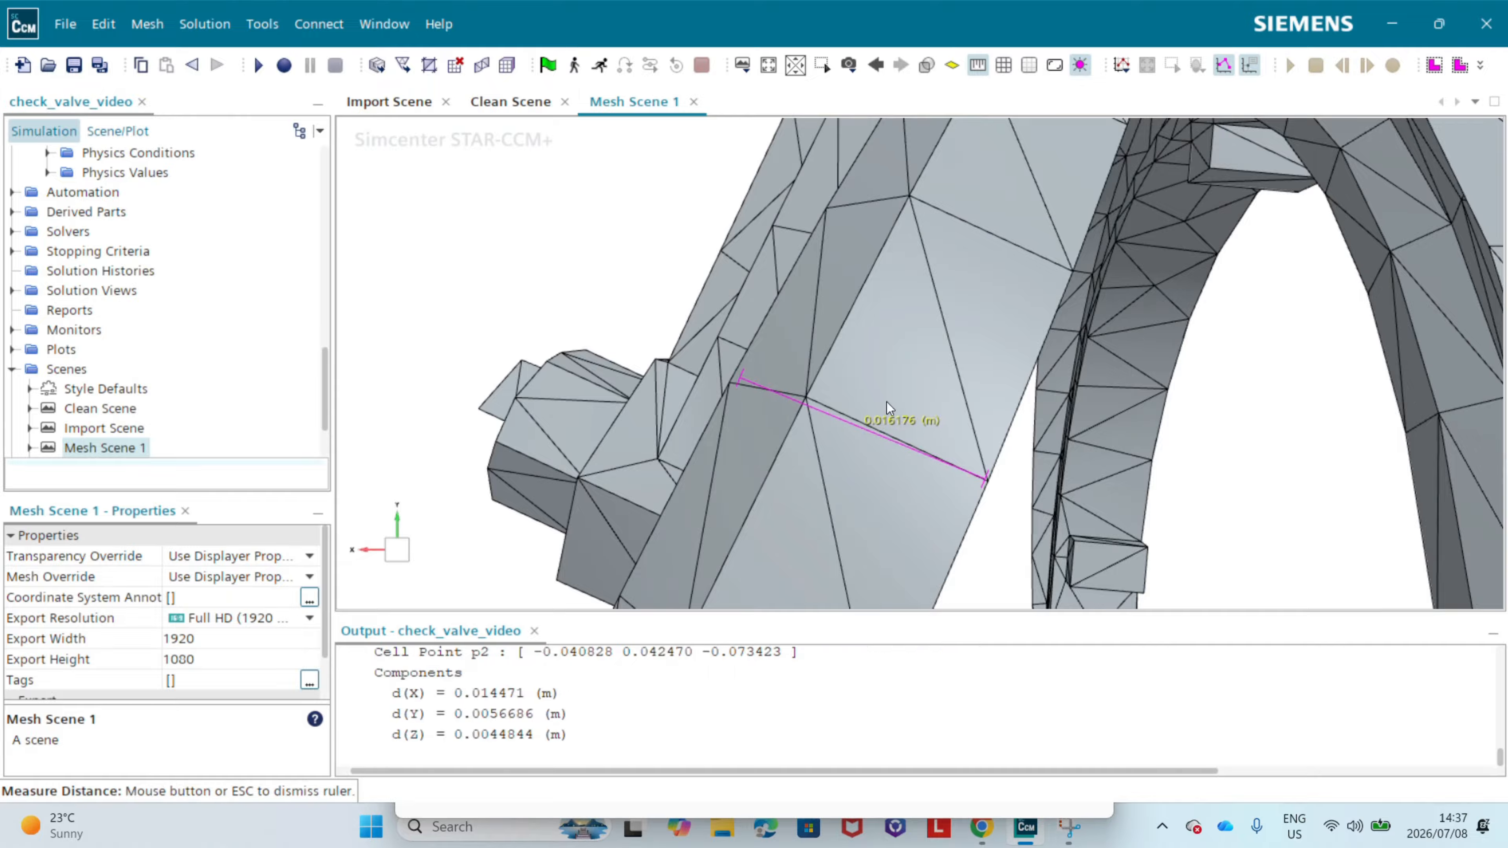
# Step: Dismiss the distance measurement and set the Base Size in the Automated Mesh default controls to 0.015 m
pyautogui.scroll(5, 145, 336)
pyautogui.scroll(3, 145, 336)
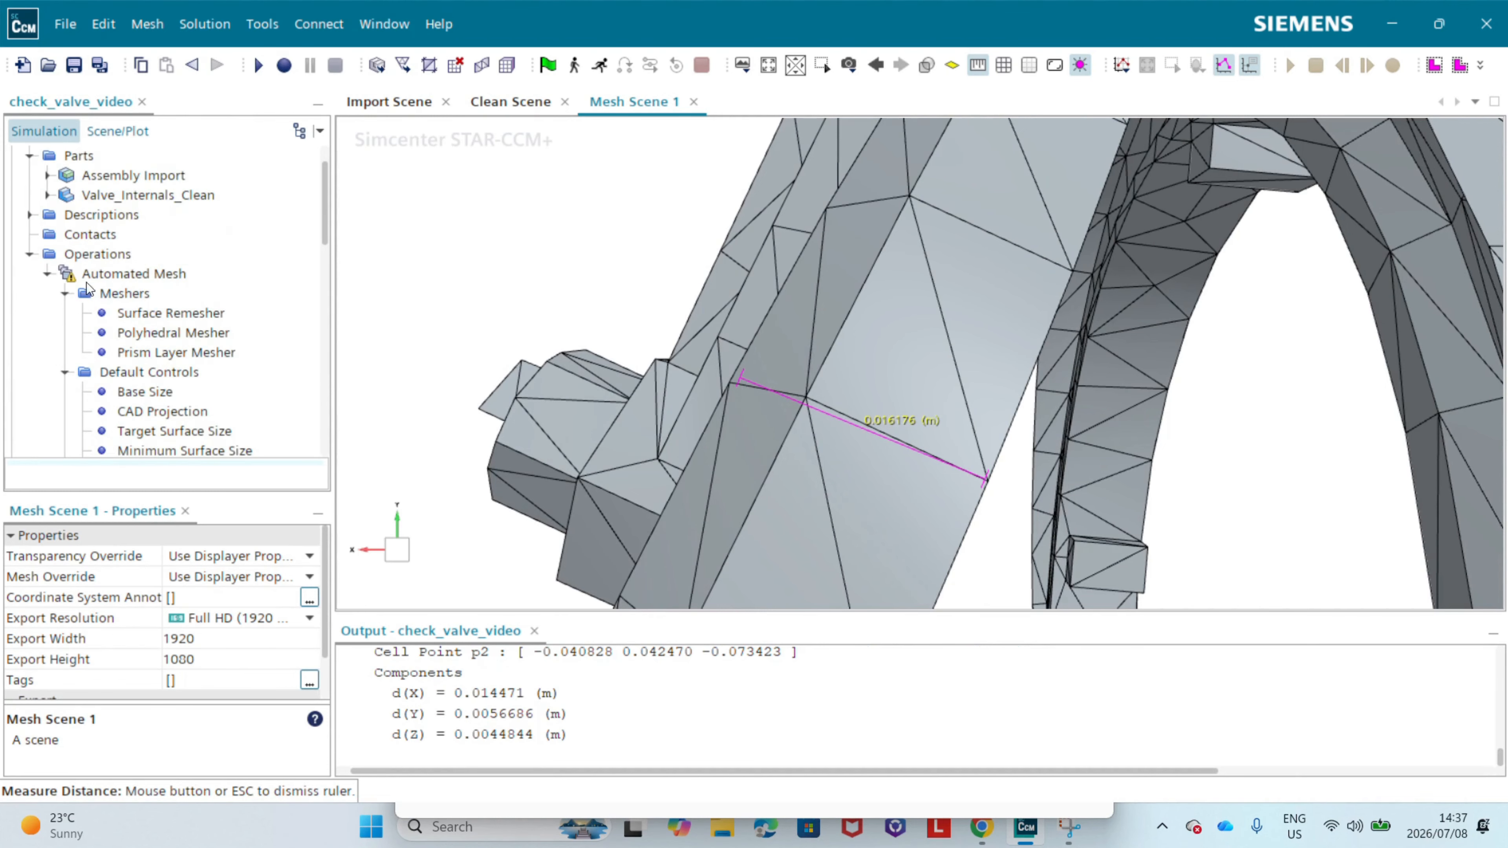
pyautogui.press('Escape')
pyautogui.click(123, 336)
pyautogui.click(213, 553)
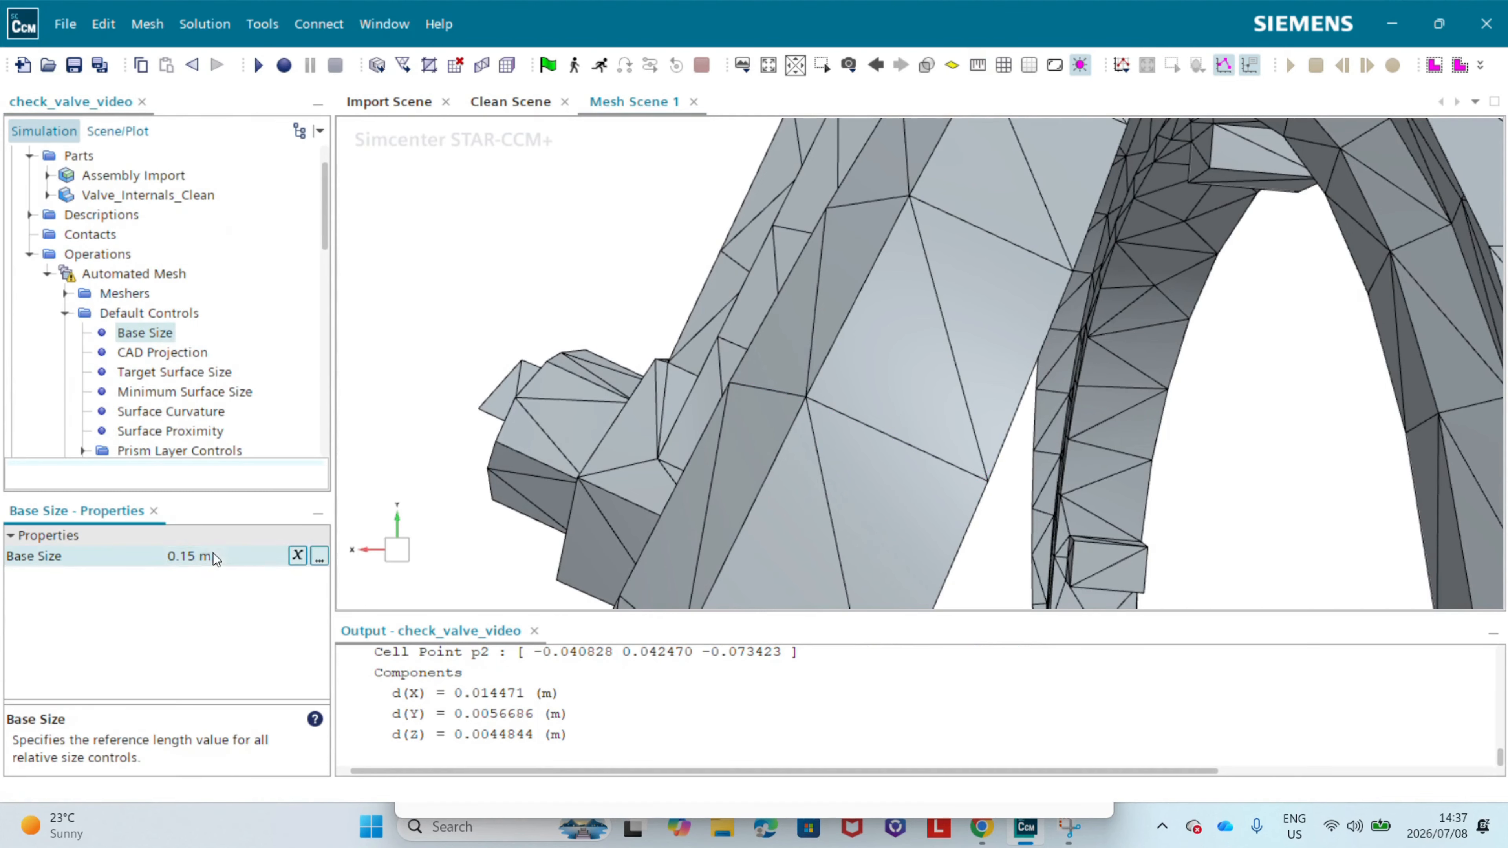
pyautogui.write('0.015')
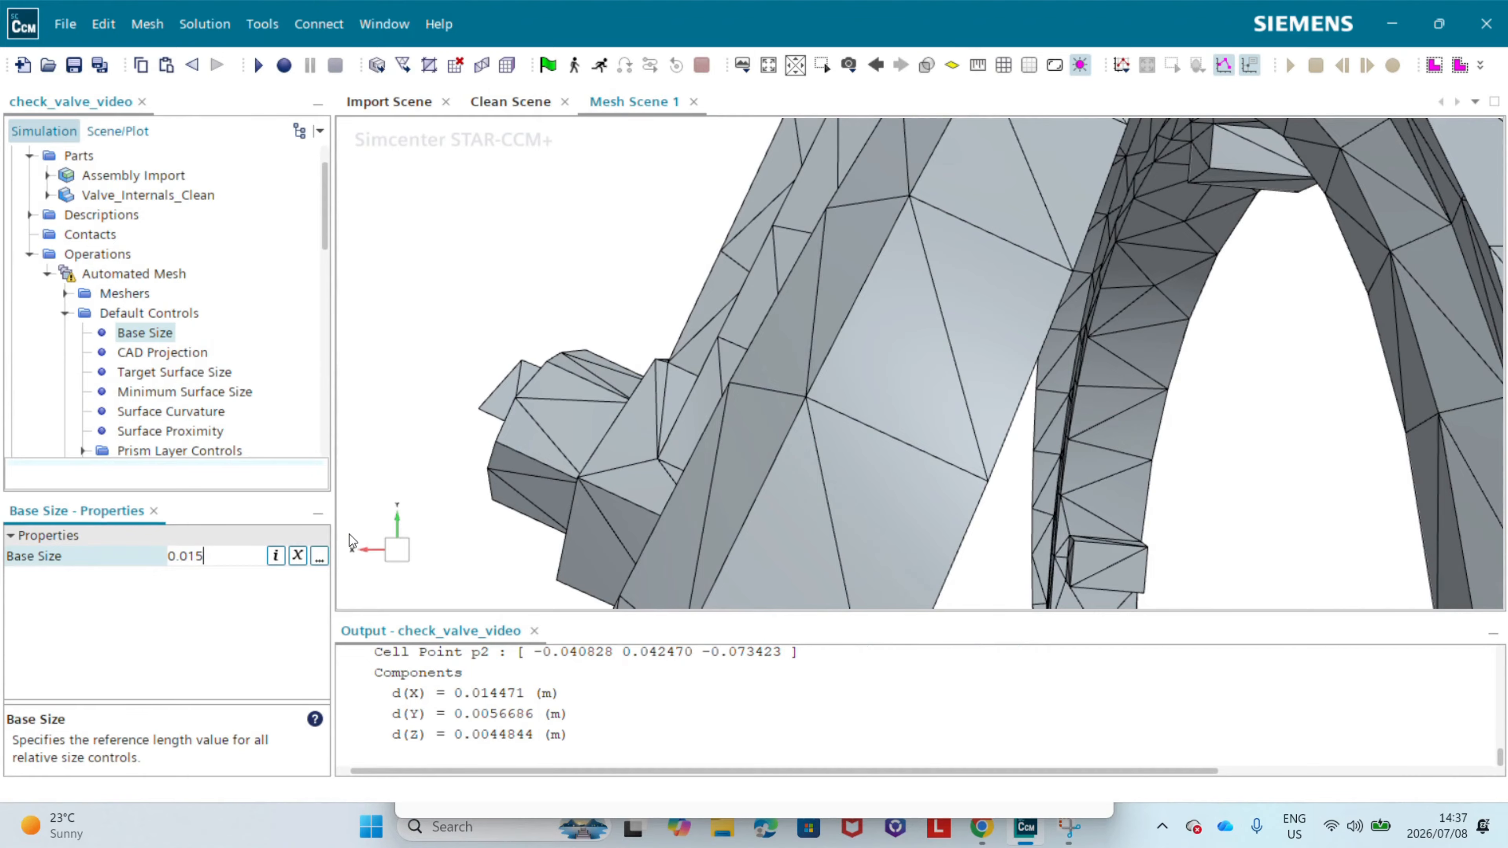
pyautogui.press('Return')
# Step: Execute only the surface meshers of the Automated Mesh operation and bring up the remeshed valve internals in Mesh Scene 1
pyautogui.scroll(-3, 638, 469)
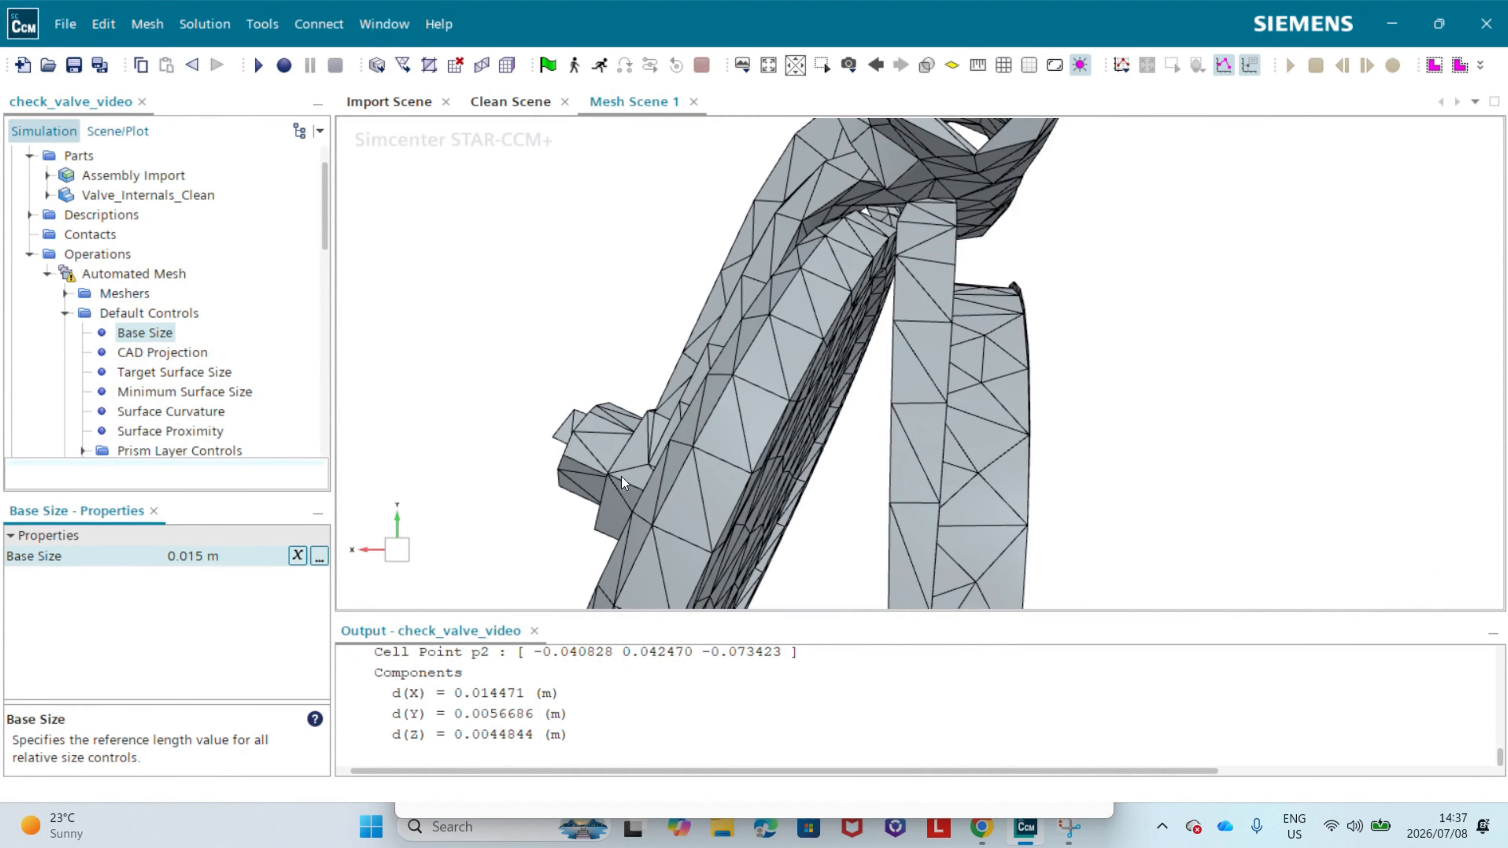
pyautogui.scroll(-2, 564, 410)
pyautogui.click(564, 410)
pyautogui.press('c')
pyautogui.scroll(-1, 567, 411)
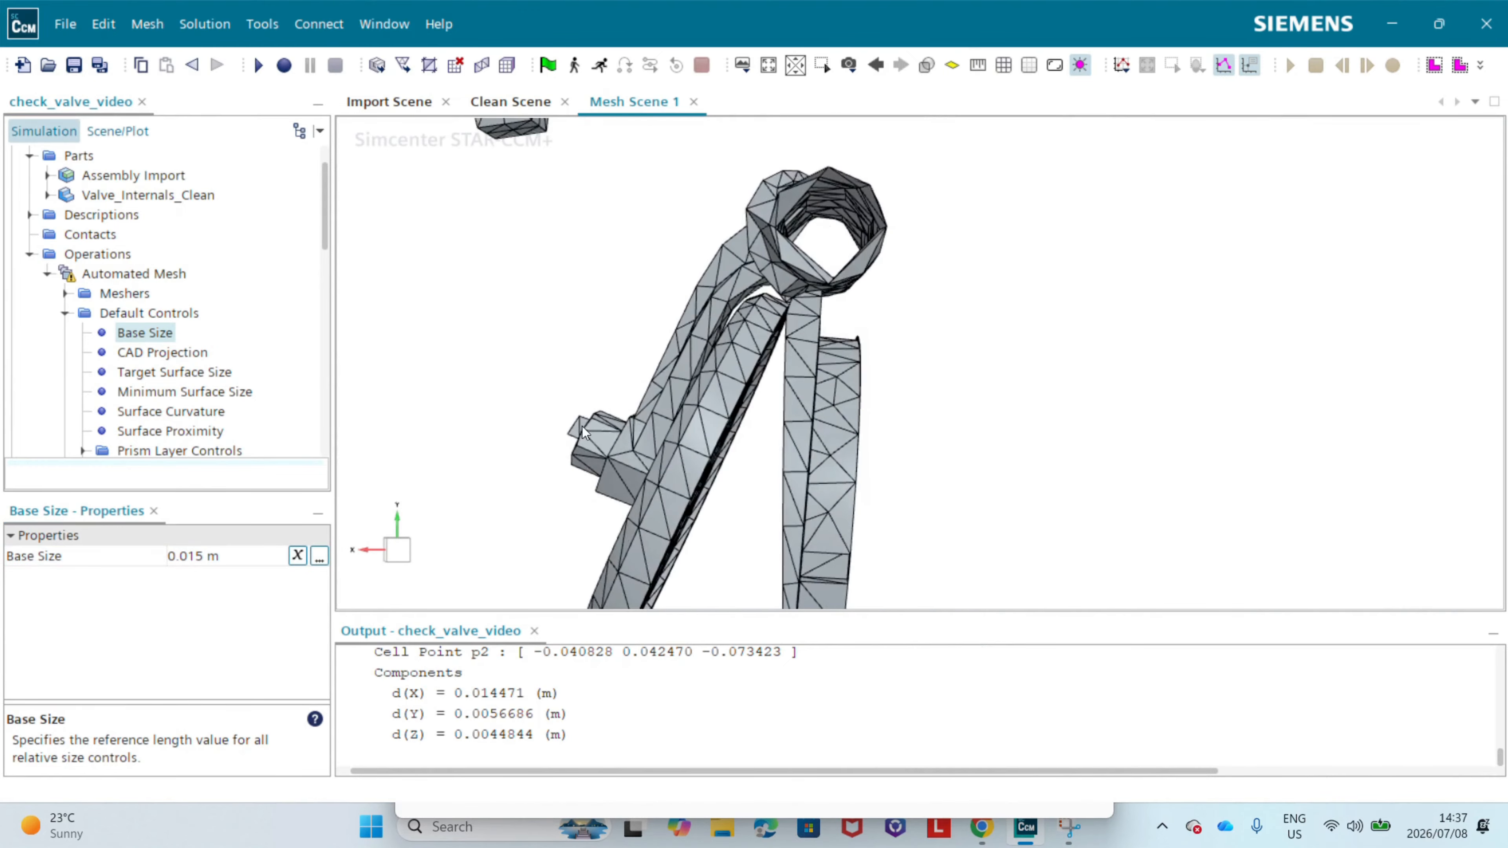
pyautogui.moveTo(595, 415); pyautogui.dragTo(705, 357, button='right')
pyautogui.moveTo(705, 357); pyautogui.dragTo(739, 378)
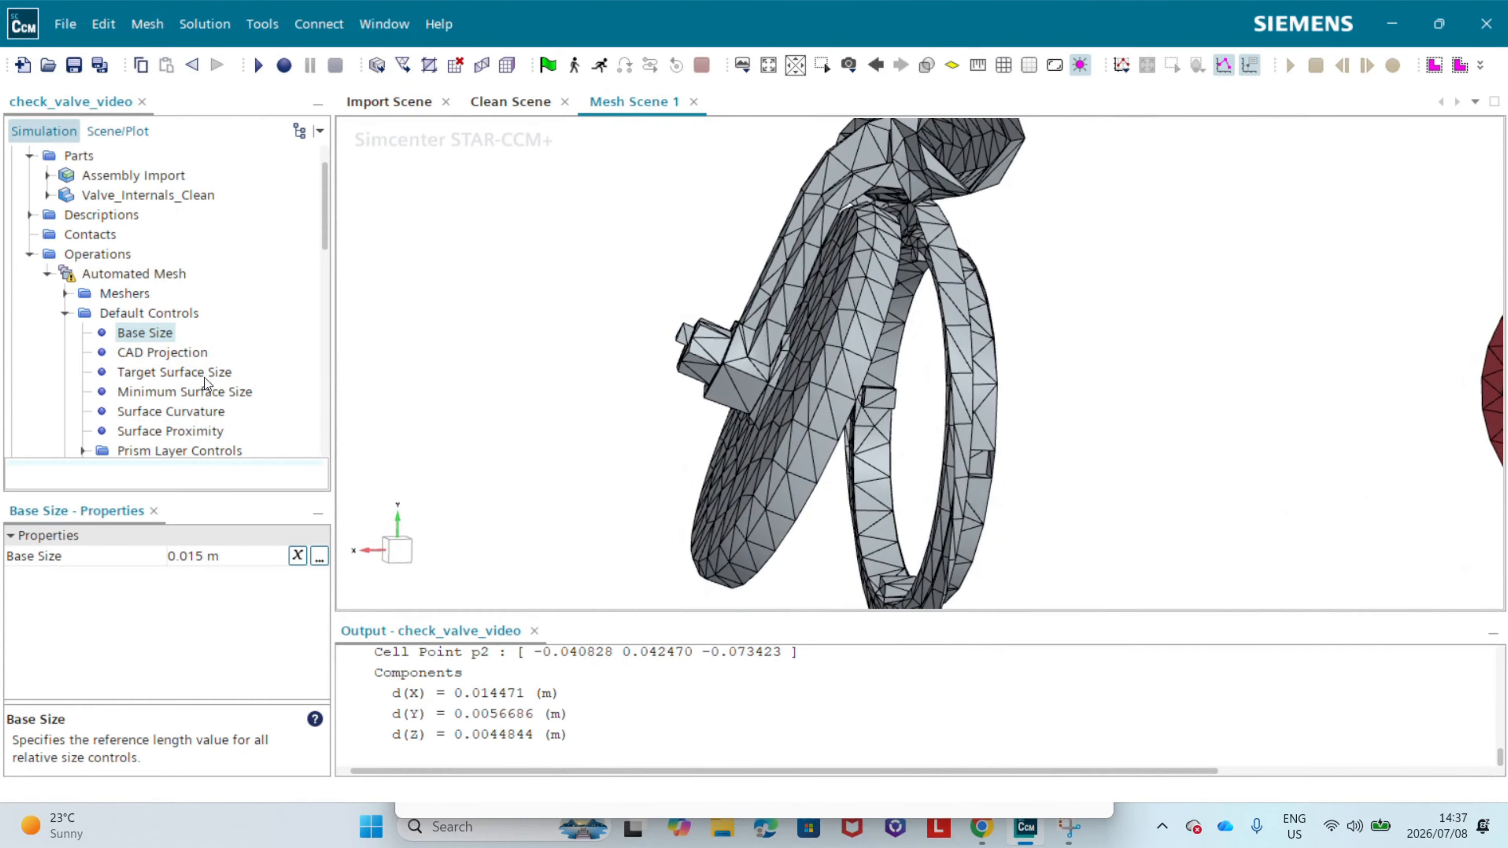
pyautogui.rightClick(98, 275)
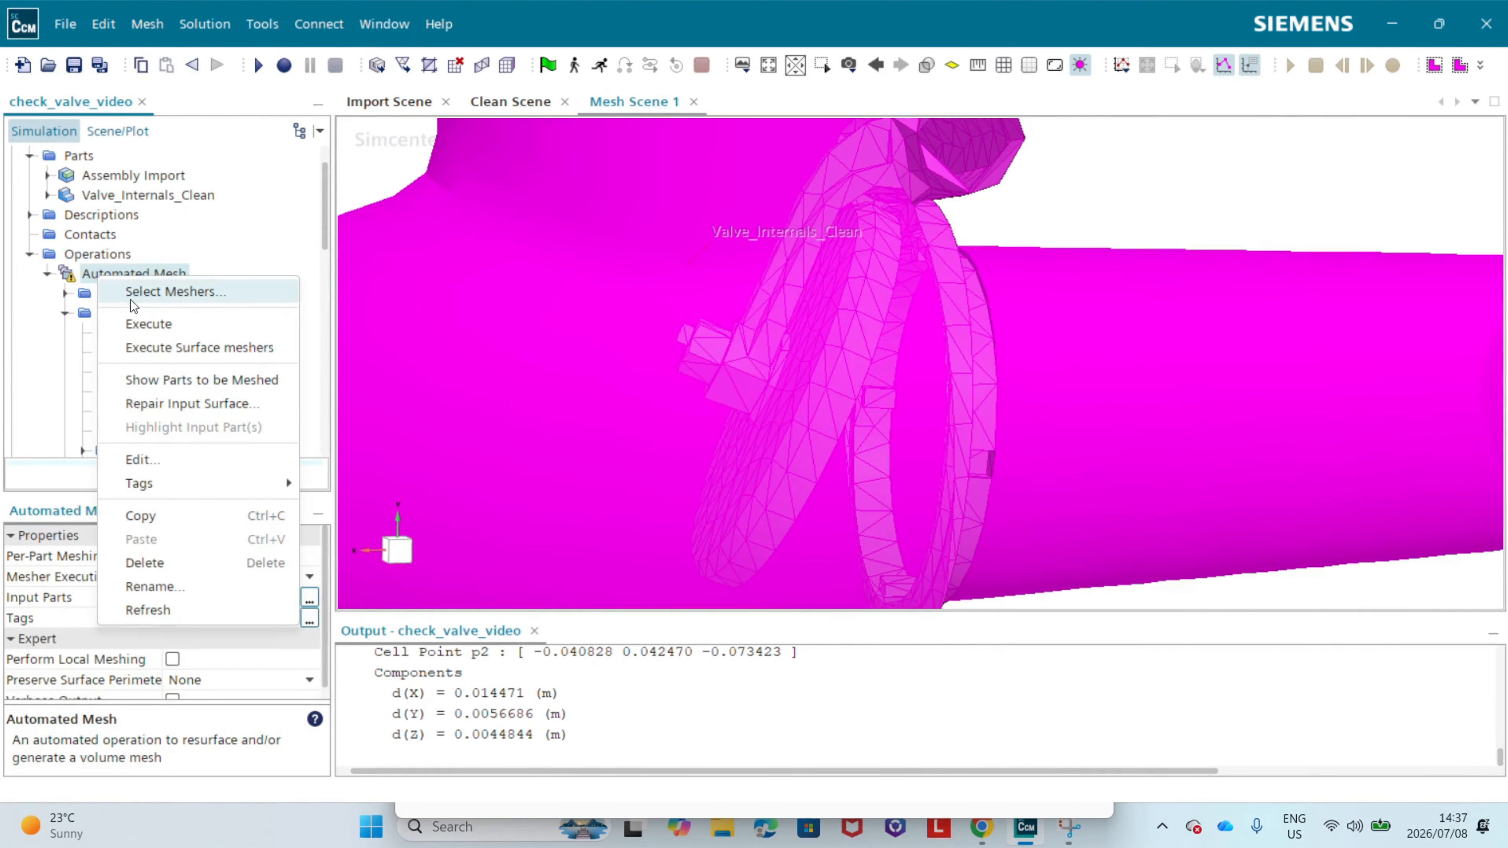
pyautogui.click(200, 344)
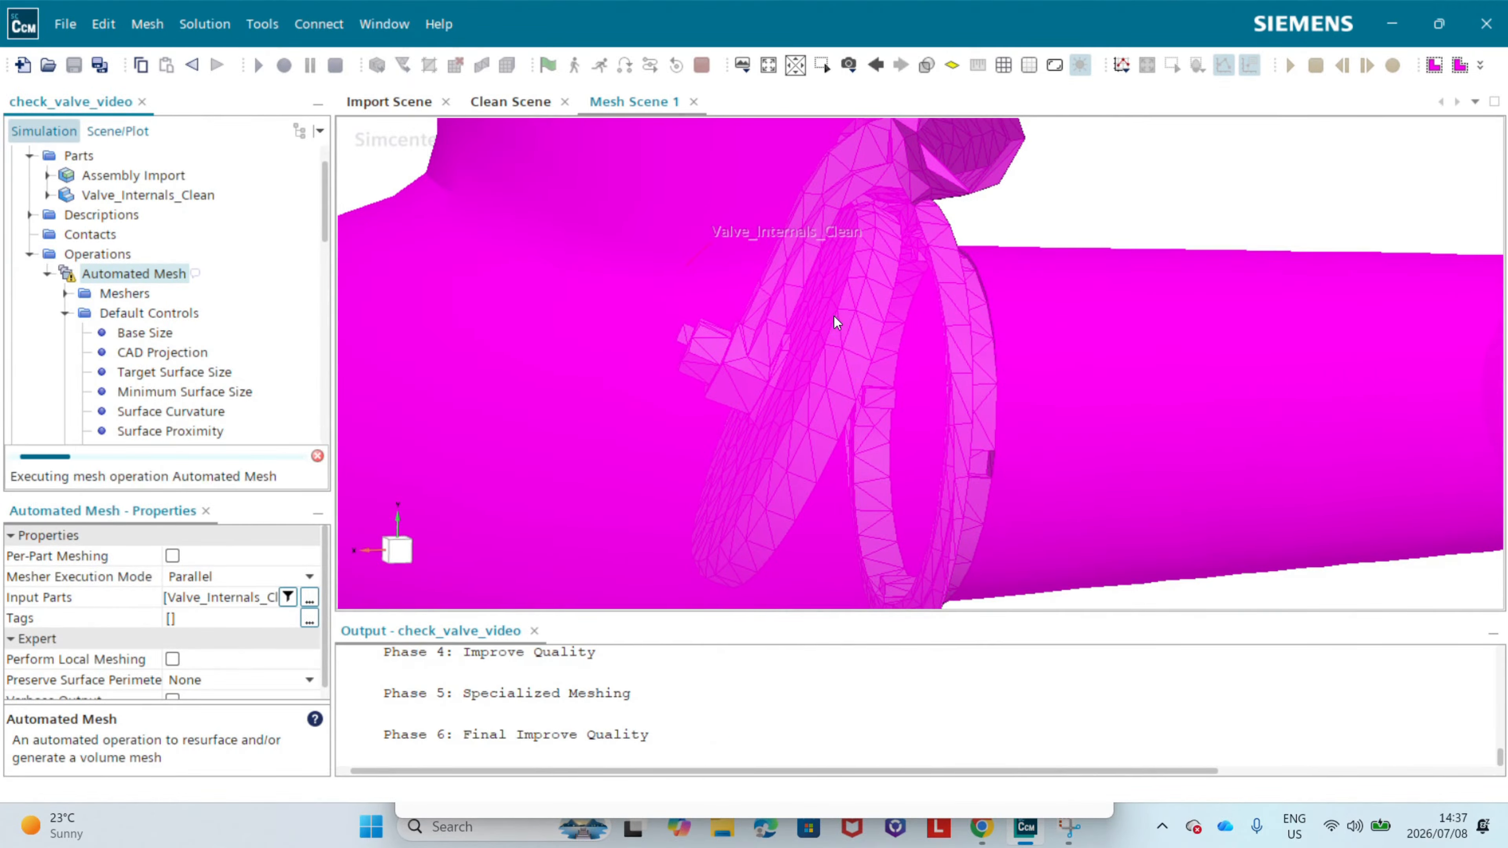
pyautogui.click(1154, 189)
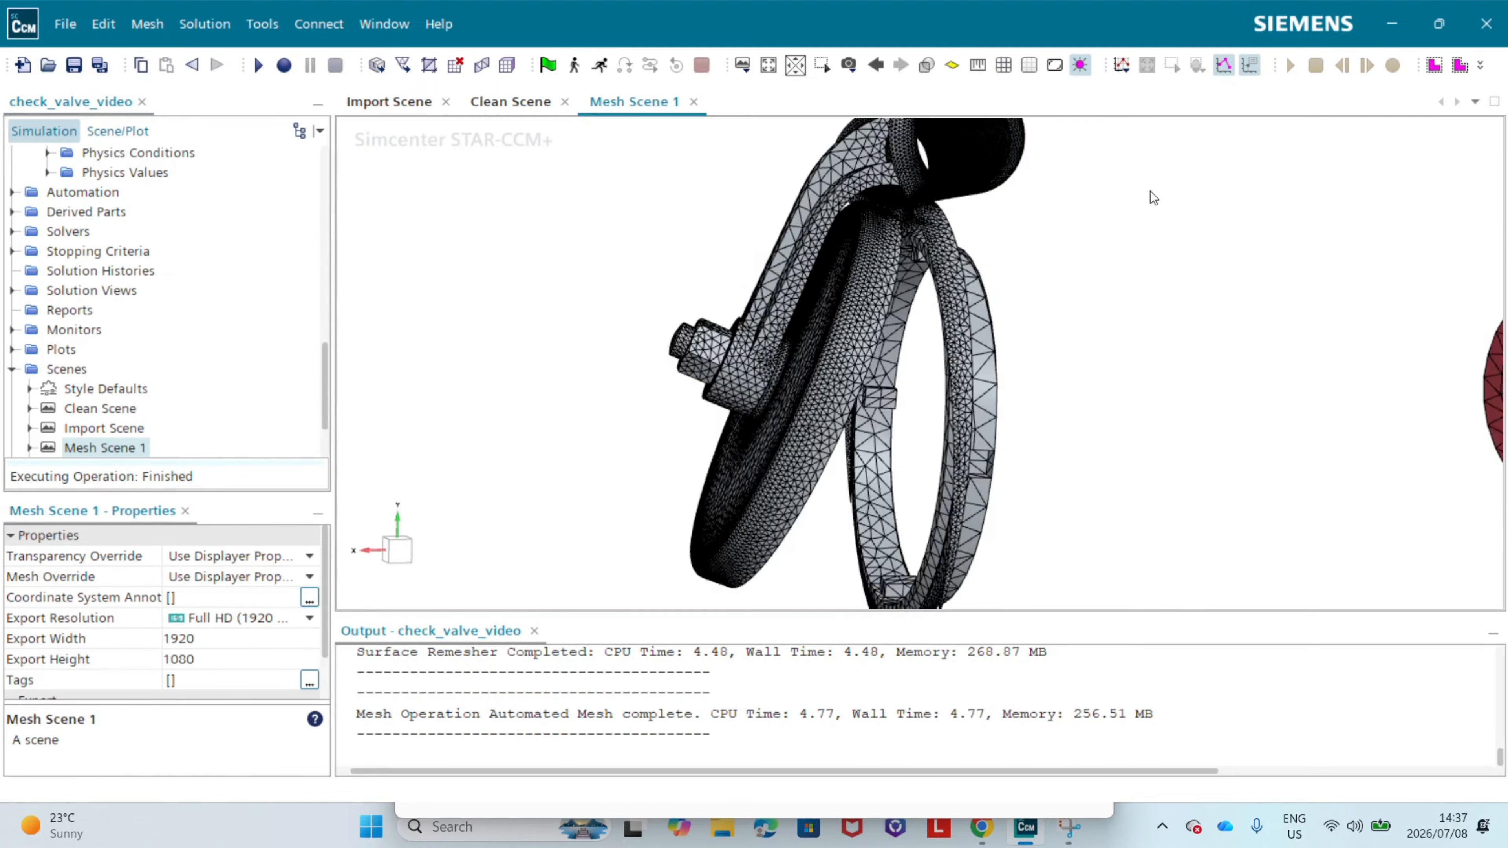
# Step: Restore the hidden Walls boundary in Mesh Scene 1 so the full valve body is displayed
pyautogui.moveTo(830, 369)
pyautogui.mouseDown()
pyautogui.moveTo(848, 365)
pyautogui.moveTo(870, 297)
pyautogui.moveTo(857, 342)
pyautogui.moveTo(933, 332)
pyautogui.moveTo(848, 323)
pyautogui.moveTo(806, 259)
pyautogui.moveTo(729, 287)
pyautogui.moveTo(628, 370)
pyautogui.mouseUp()
pyautogui.moveTo(812, 212)
pyautogui.mouseDown()
pyautogui.moveTo(824, 249)
pyautogui.moveTo(803, 308)
pyautogui.moveTo(607, 503)
pyautogui.moveTo(712, 306)
pyautogui.moveTo(841, 351)
pyautogui.moveTo(887, 248)
pyautogui.moveTo(837, 305)
pyautogui.moveTo(888, 283)
pyautogui.moveTo(701, 420)
pyautogui.moveTo(825, 444)
pyautogui.moveTo(1005, 238)
pyautogui.moveTo(965, 195)
pyautogui.mouseUp()
pyautogui.rightClick(966, 195)
pyautogui.click(997, 340)
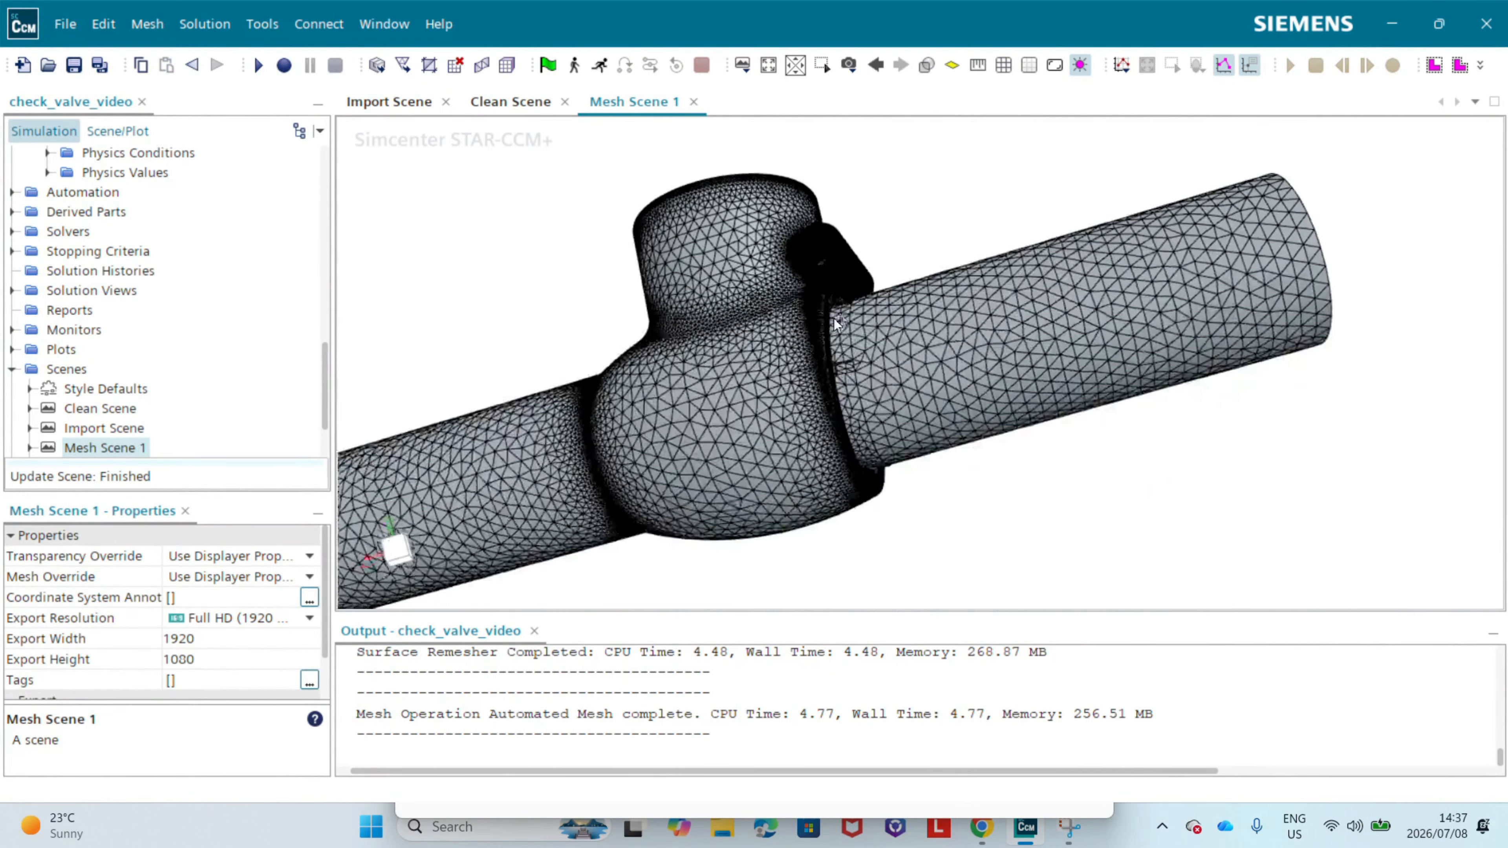
# Step: Examine the triangle sizes and transitions of the new surface mesh along both pipes, the valve body and their sharp junction
pyautogui.click(405, 552)
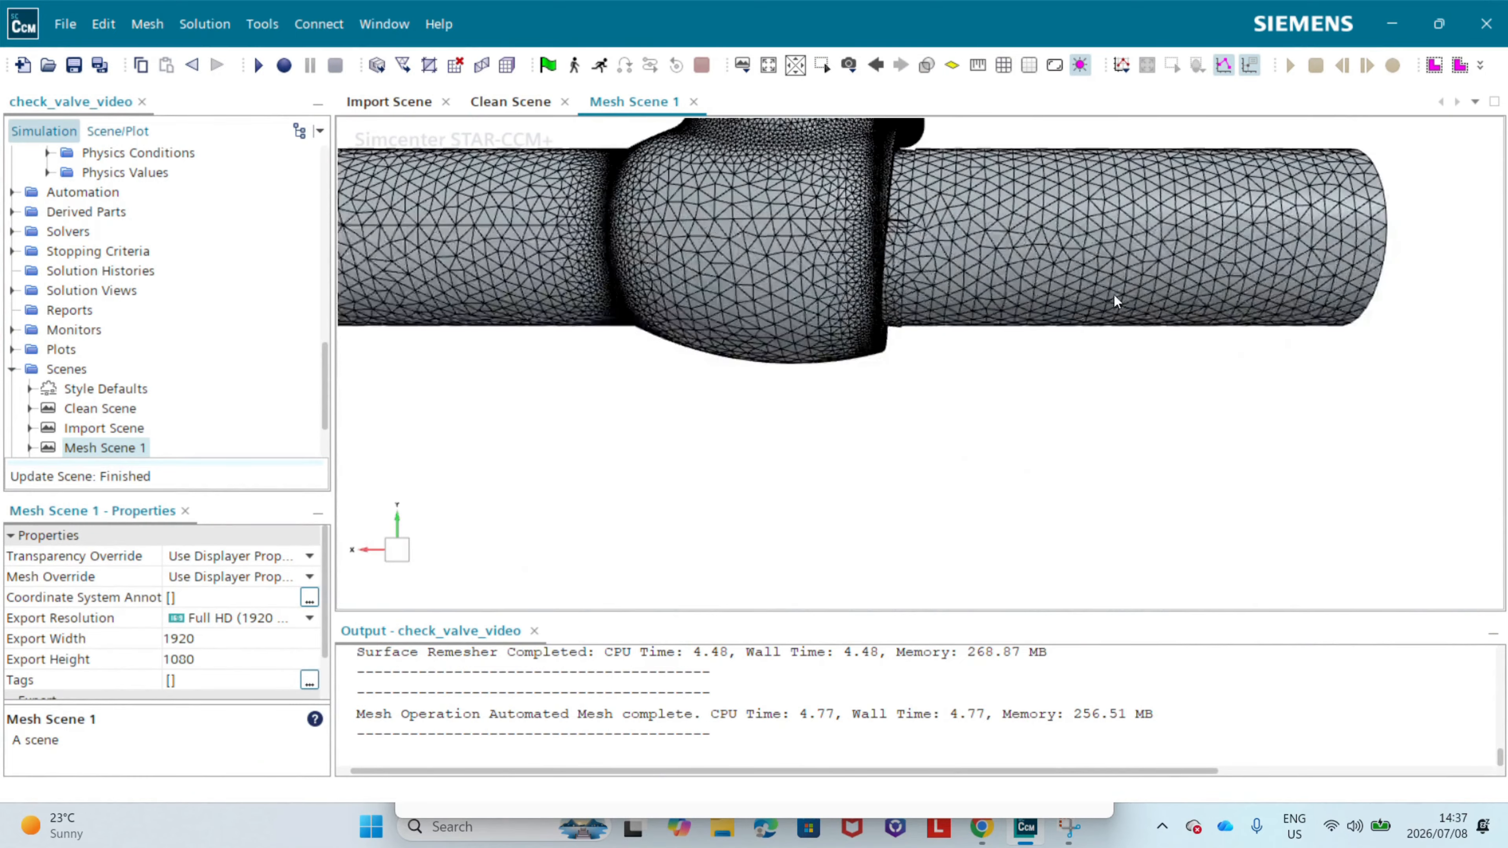
pyautogui.moveTo(1113, 295); pyautogui.dragTo(1017, 407, button='right')
pyautogui.scroll(-2, 1156, 351)
pyautogui.moveTo(1156, 351); pyautogui.dragTo(941, 283)
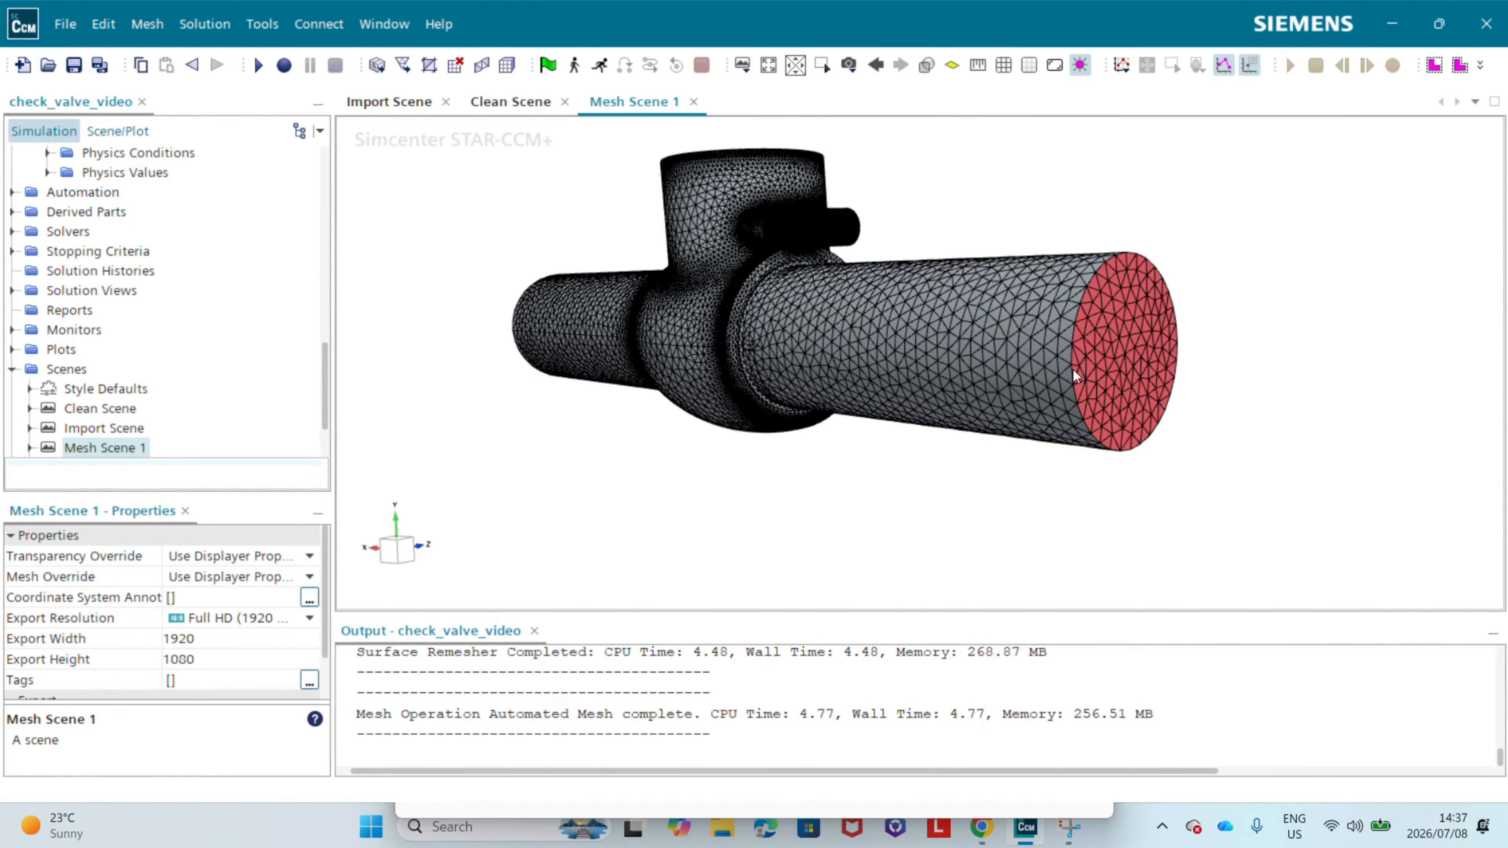
pyautogui.scroll(9, 770, 223)
pyautogui.moveTo(689, 242); pyautogui.dragTo(968, 244)
pyautogui.scroll(-10, 943, 356)
pyautogui.moveTo(906, 313); pyautogui.dragTo(856, 338)
pyautogui.scroll(10, 883, 321)
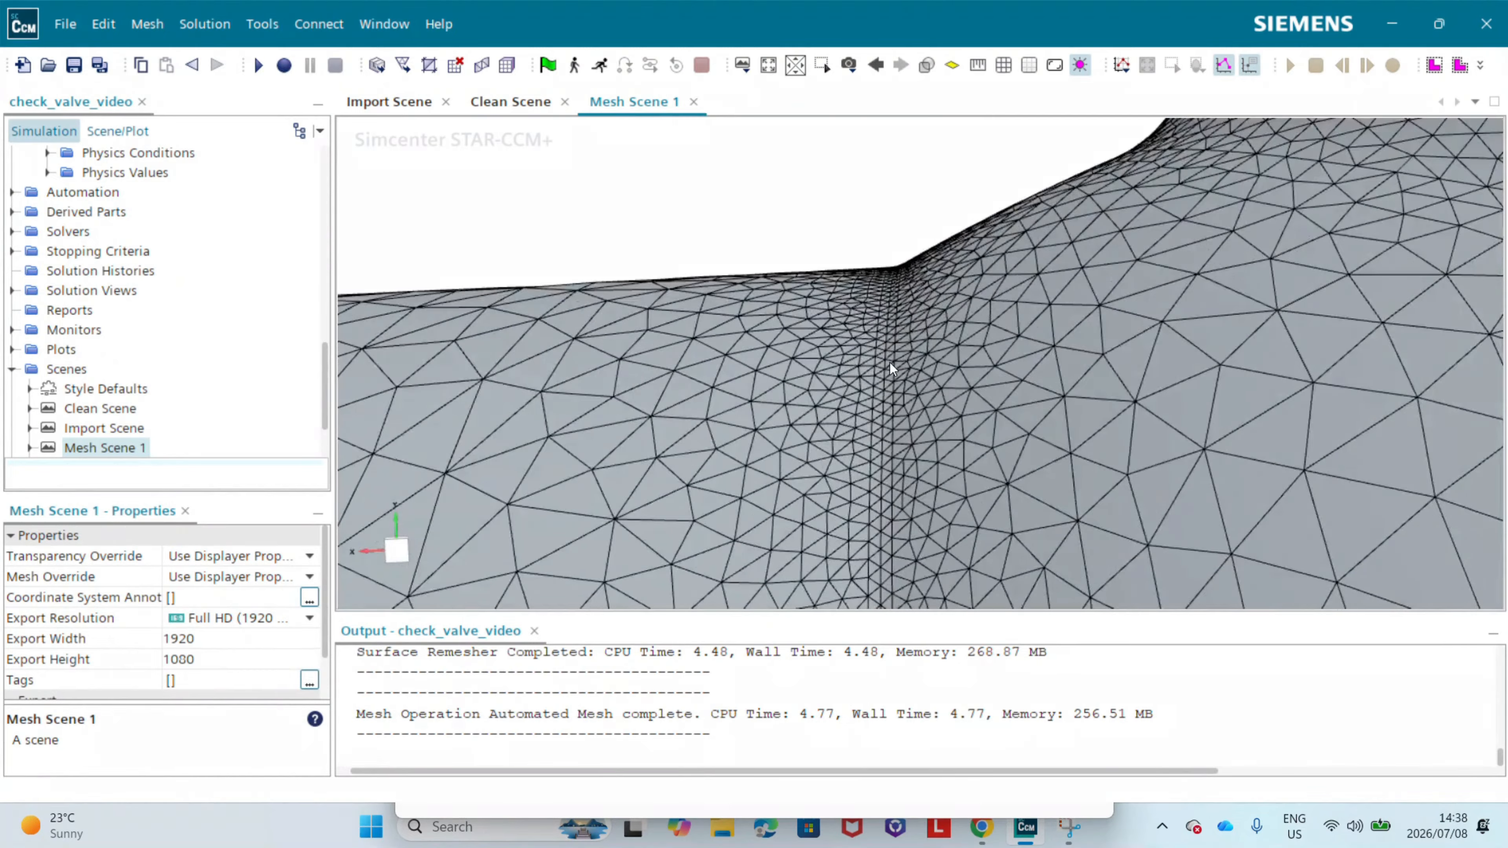
pyautogui.moveTo(902, 262); pyautogui.dragTo(839, 352)
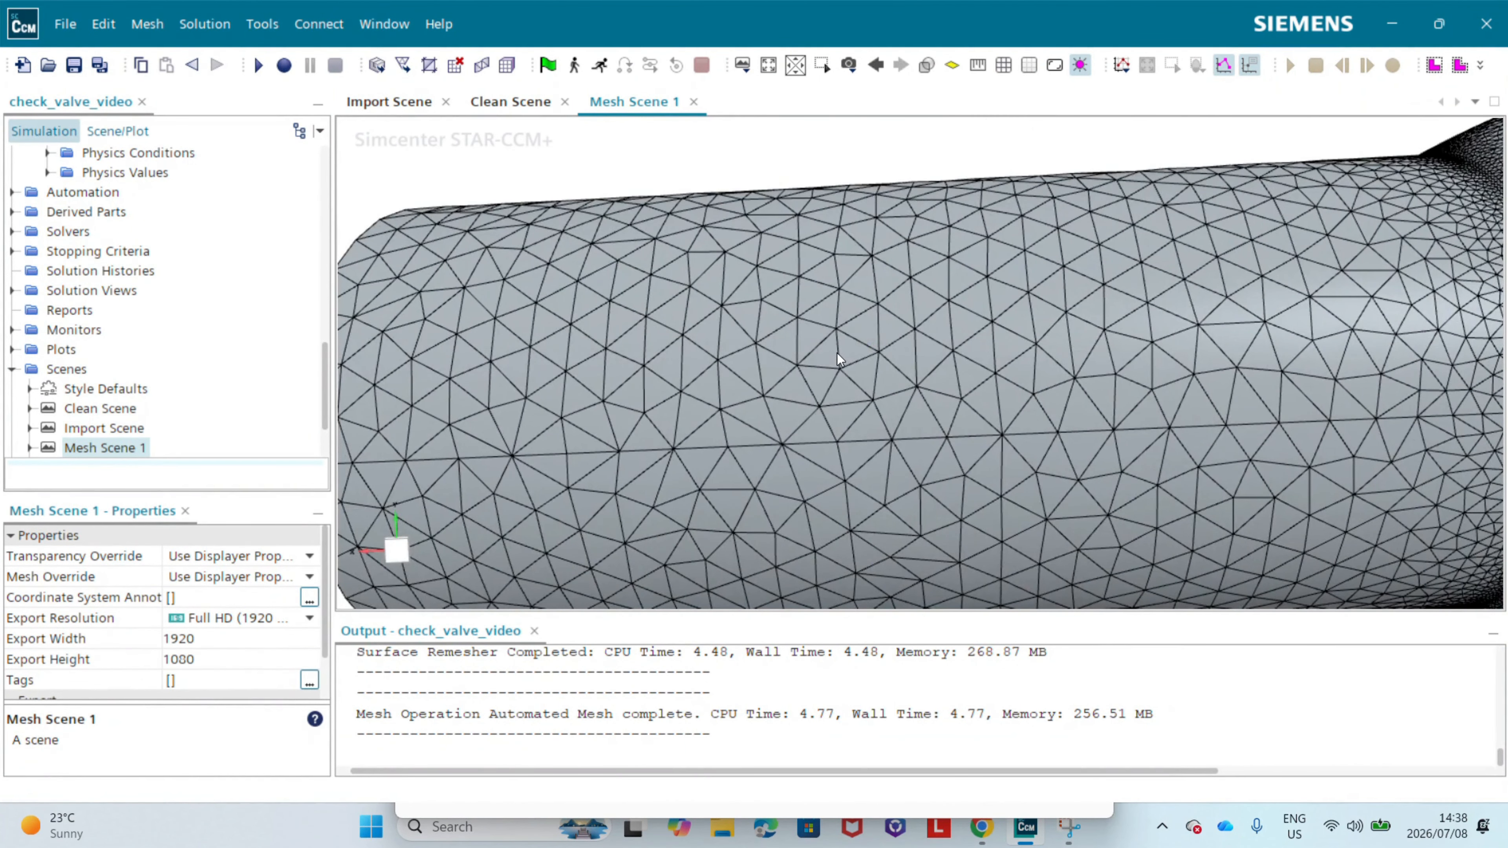
pyautogui.scroll(-10, 917, 345)
pyautogui.moveTo(1273, 378); pyautogui.dragTo(1057, 388, button='right')
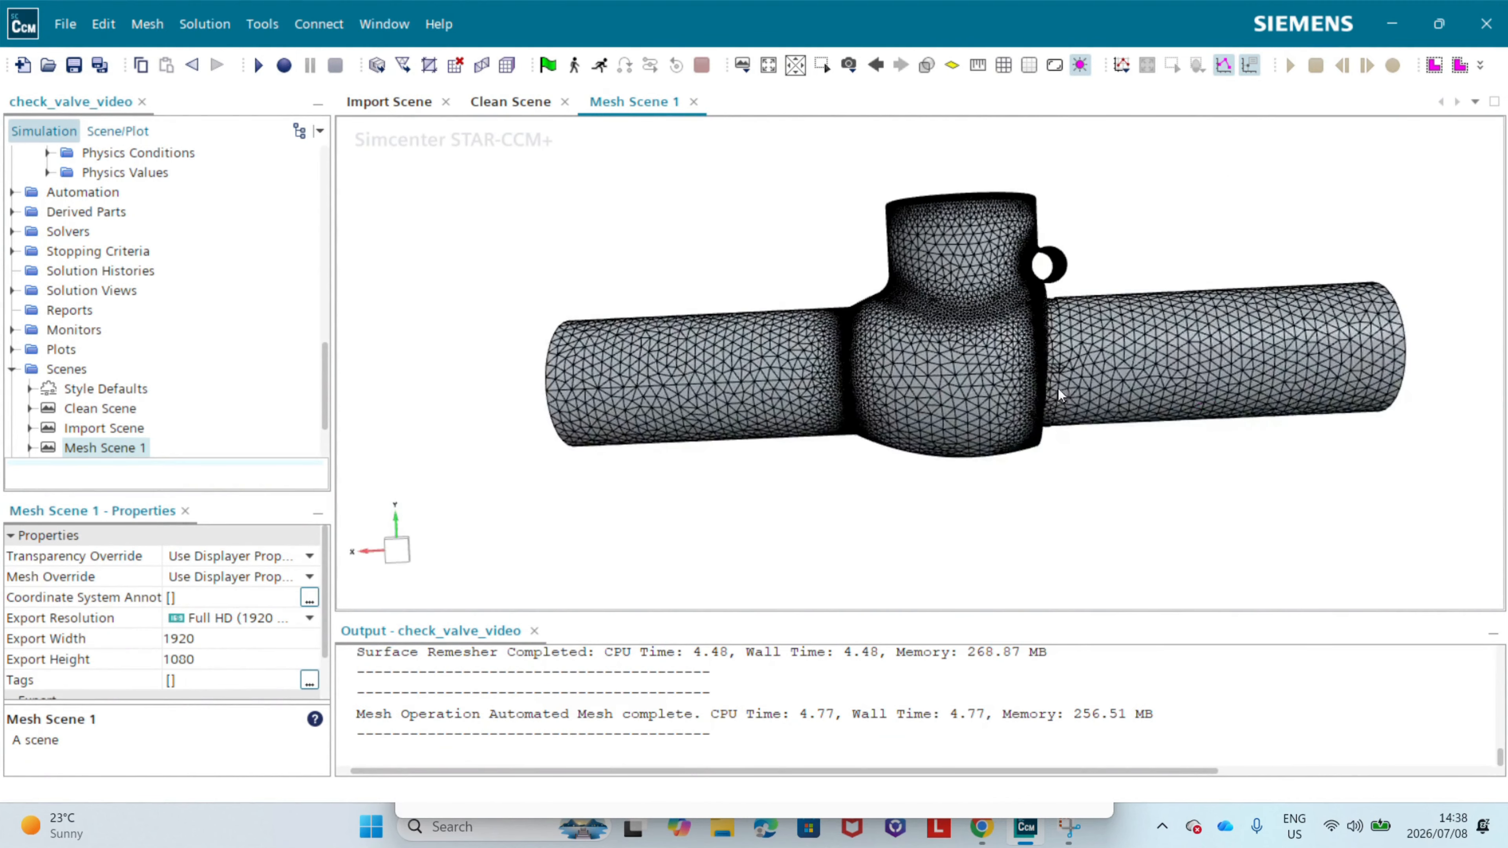
# Step: Review the Target Surface Size, Minimum Surface Size and Base Size settings of the Automated Mesh default controls
pyautogui.scroll(10, 145, 416)
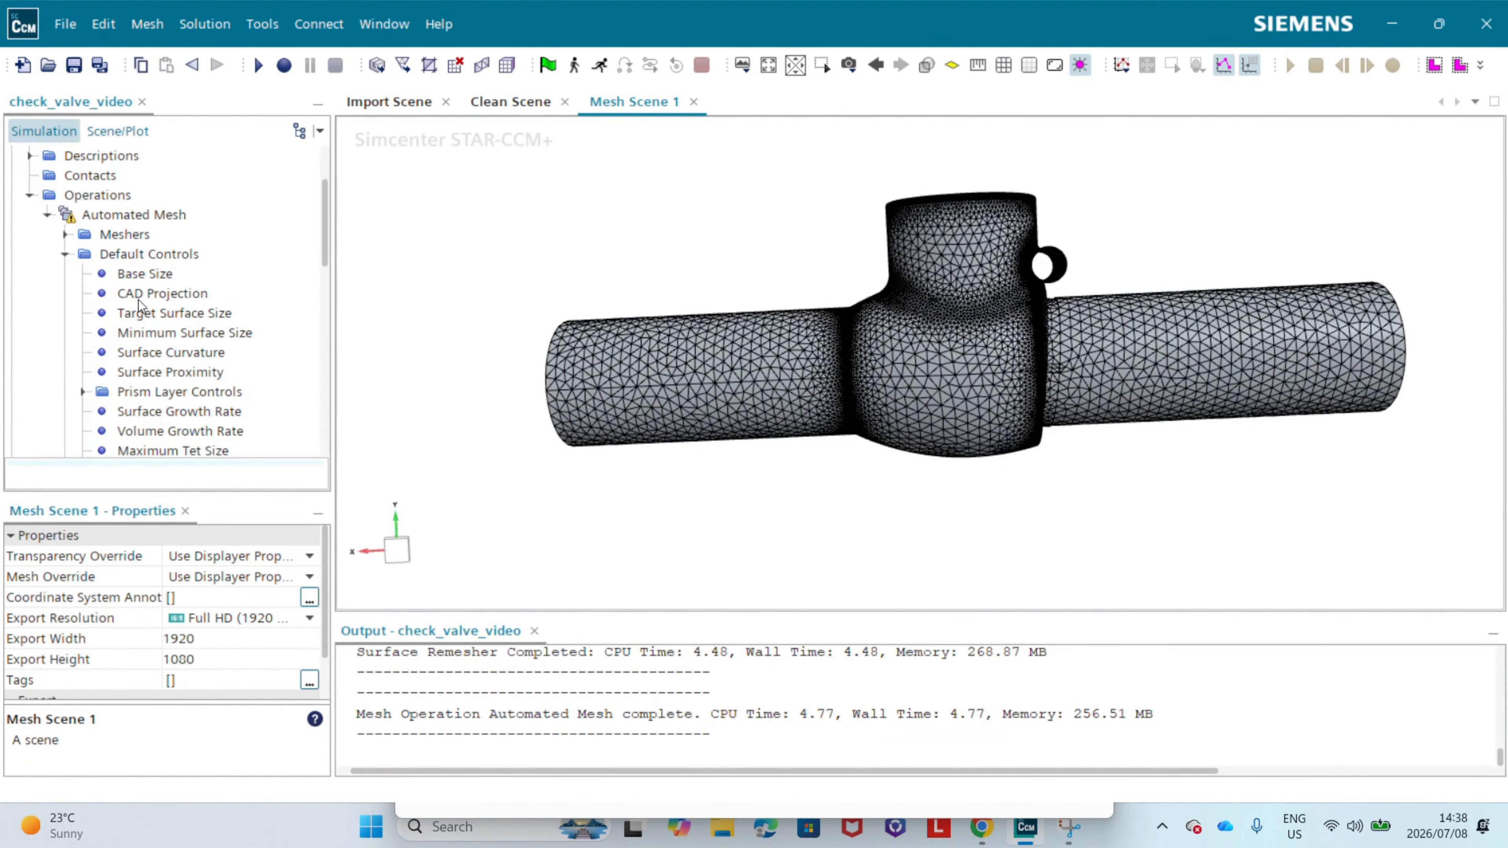
pyautogui.click(127, 315)
pyautogui.click(184, 334)
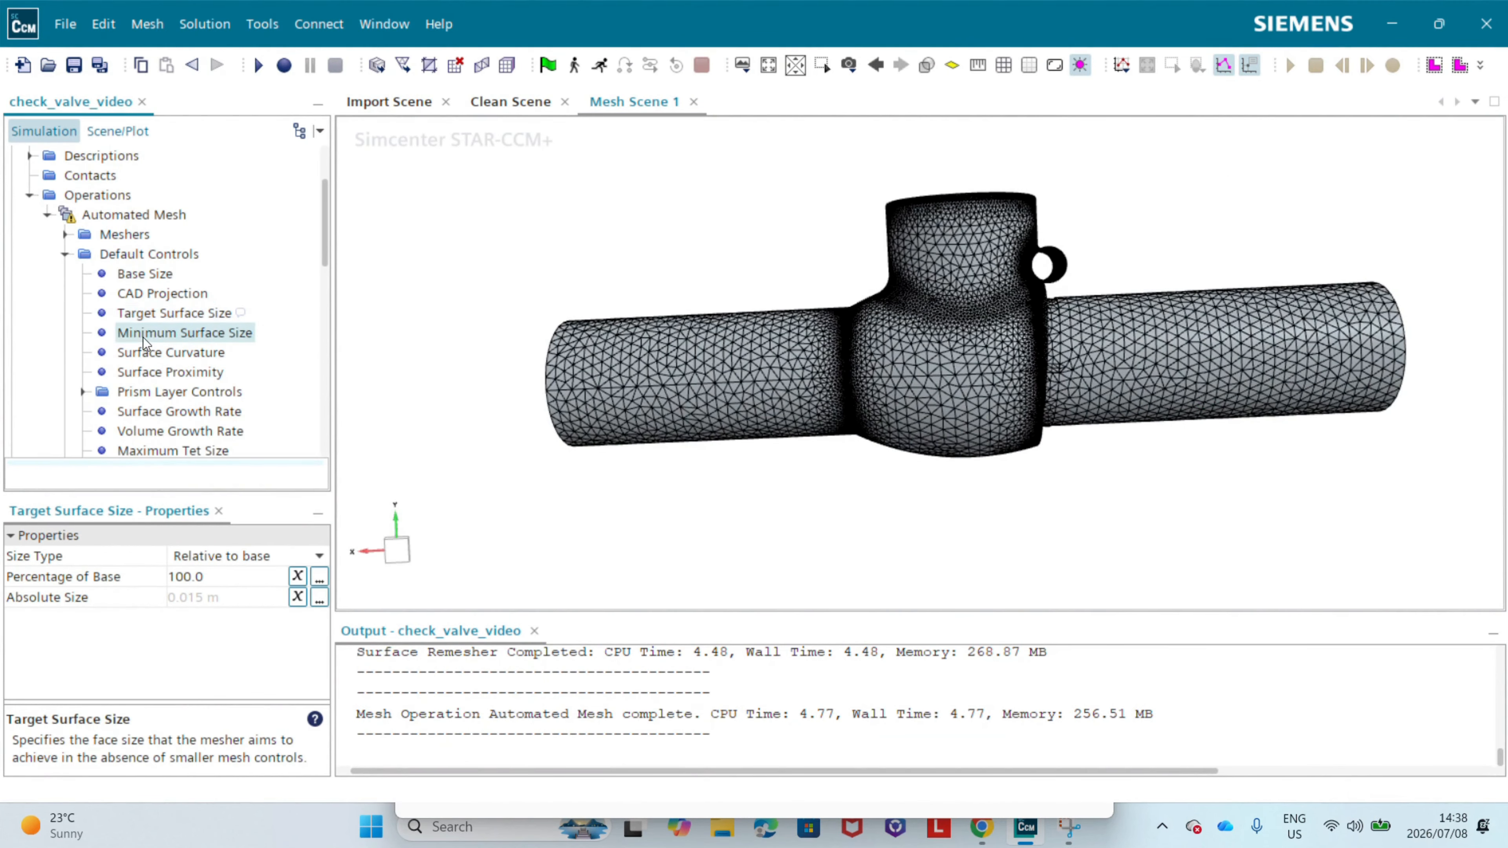
pyautogui.moveTo(1199, 412); pyautogui.dragTo(1103, 397, button='right')
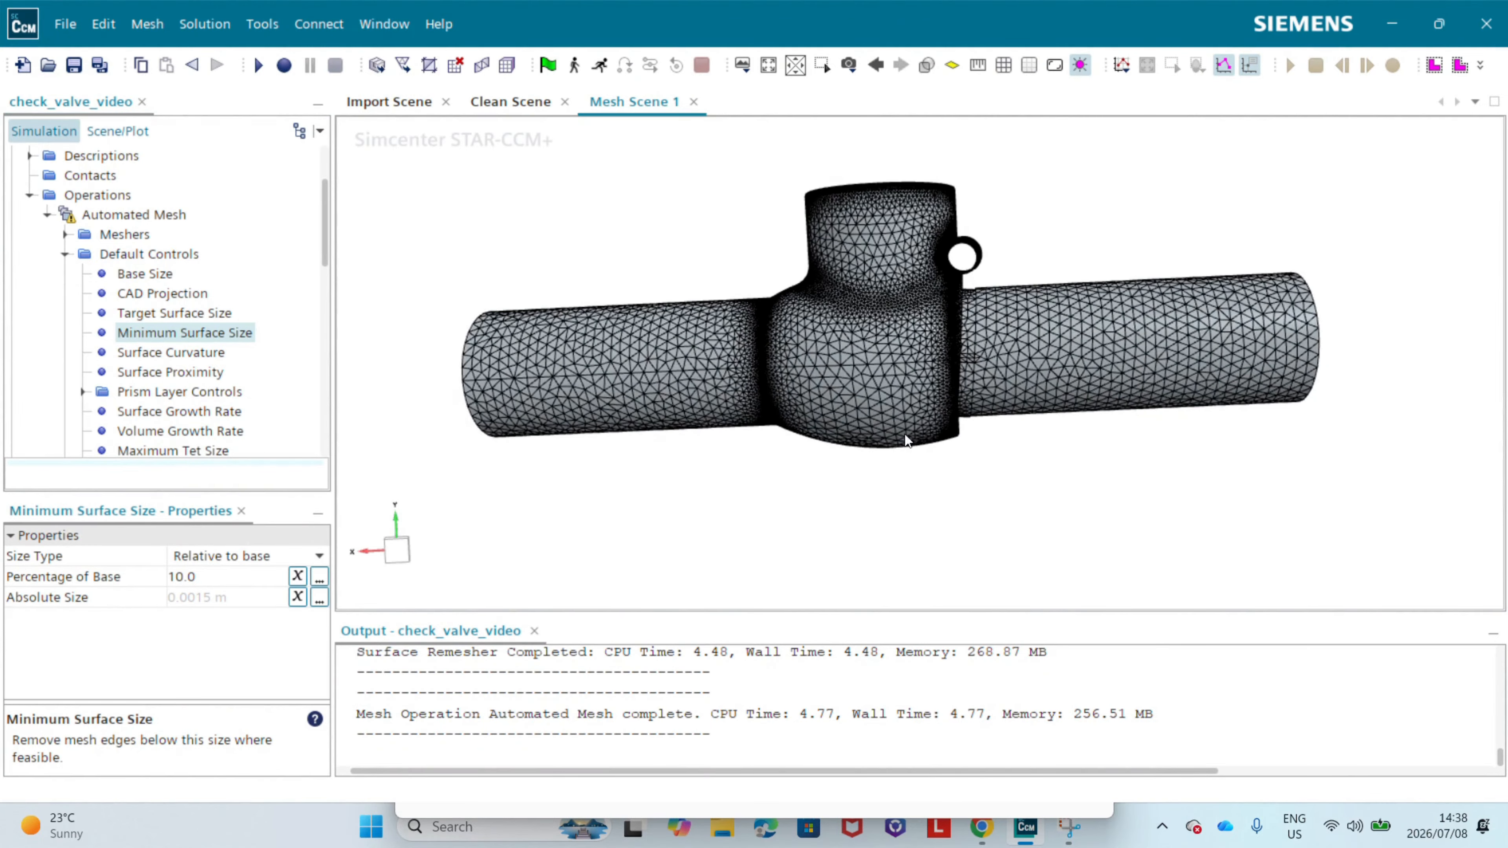
pyautogui.click(145, 276)
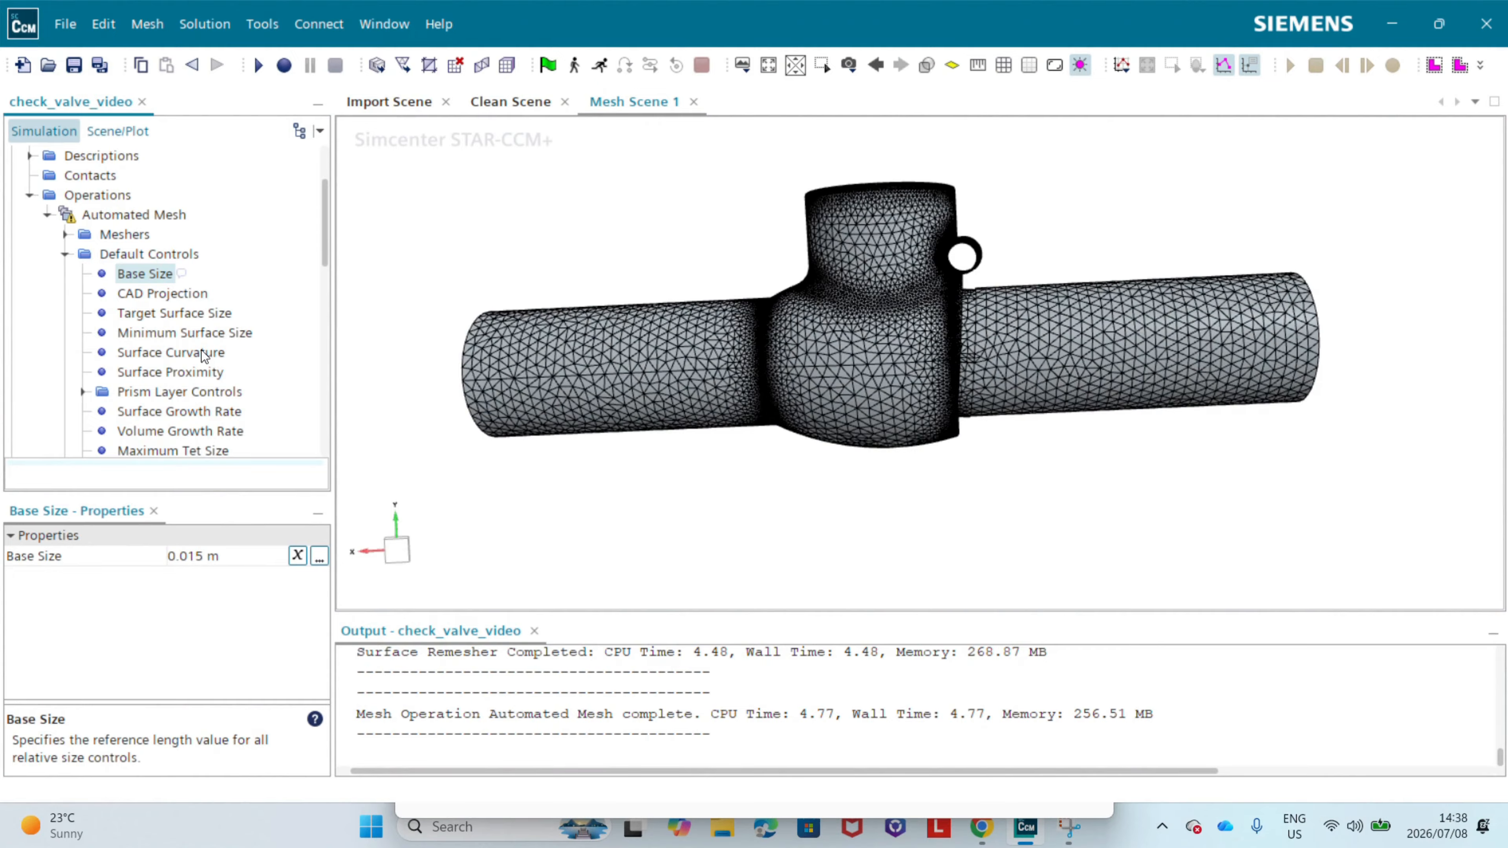
pyautogui.click(156, 318)
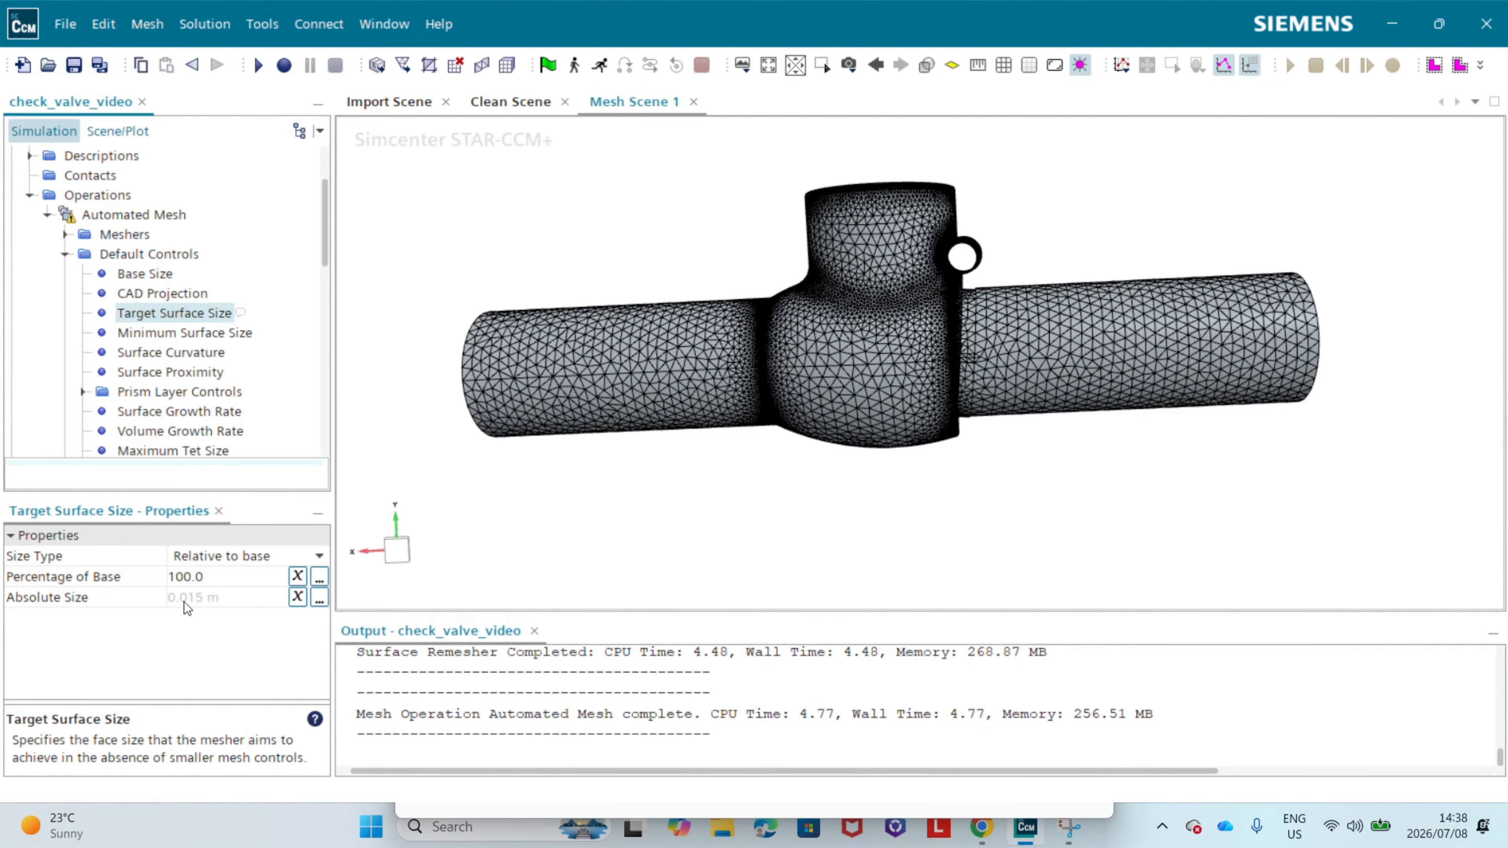
# Step: Measure one triangle edge between two mesh nodes on the red pipe end face, viewed straight on
pyautogui.moveTo(1400, 314); pyautogui.dragTo(993, 328)
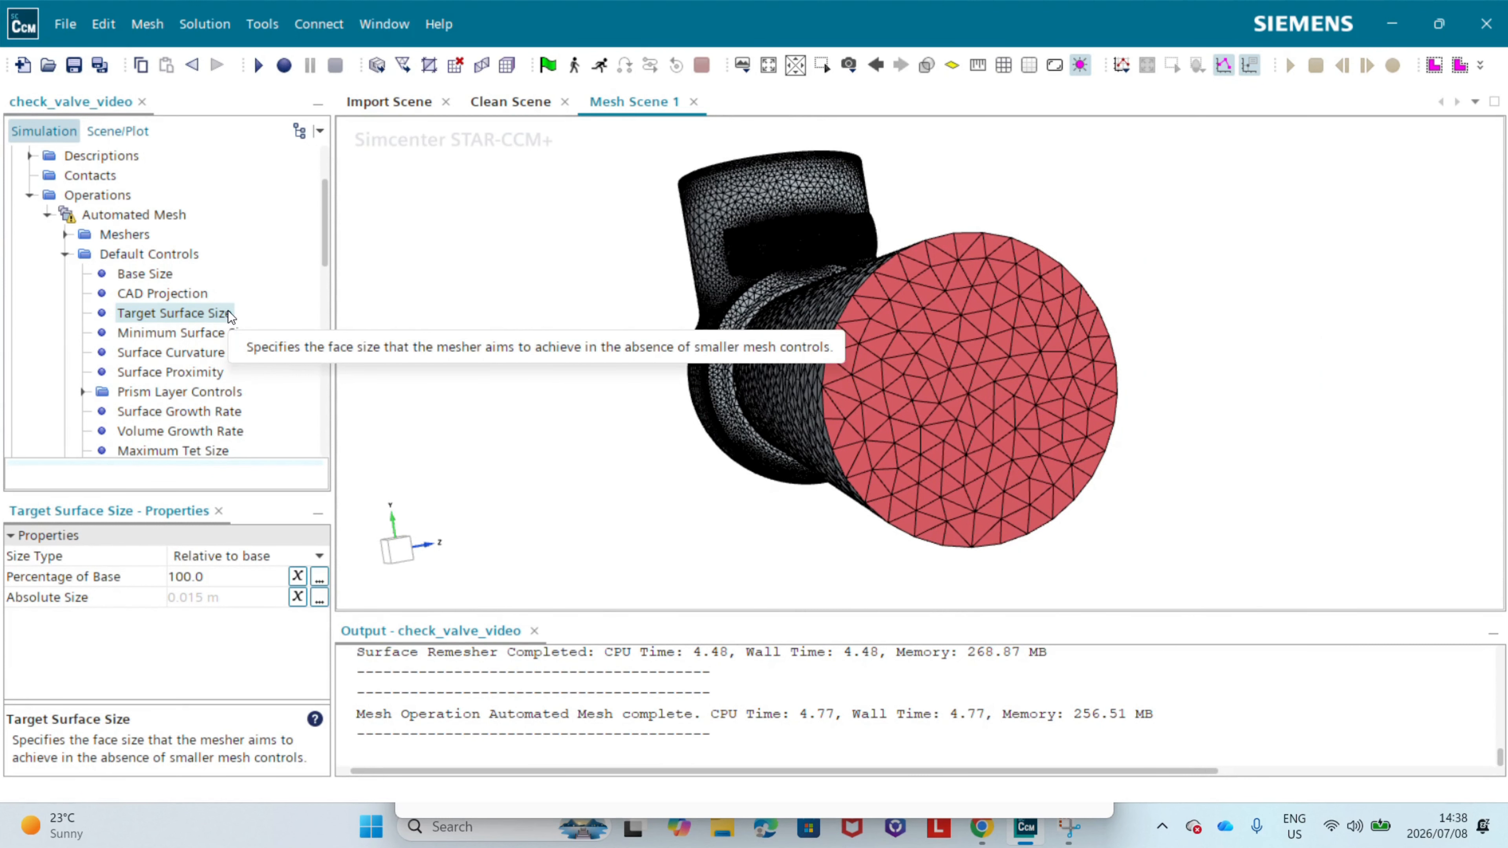
pyautogui.click(407, 554)
pyautogui.scroll(8, 991, 447)
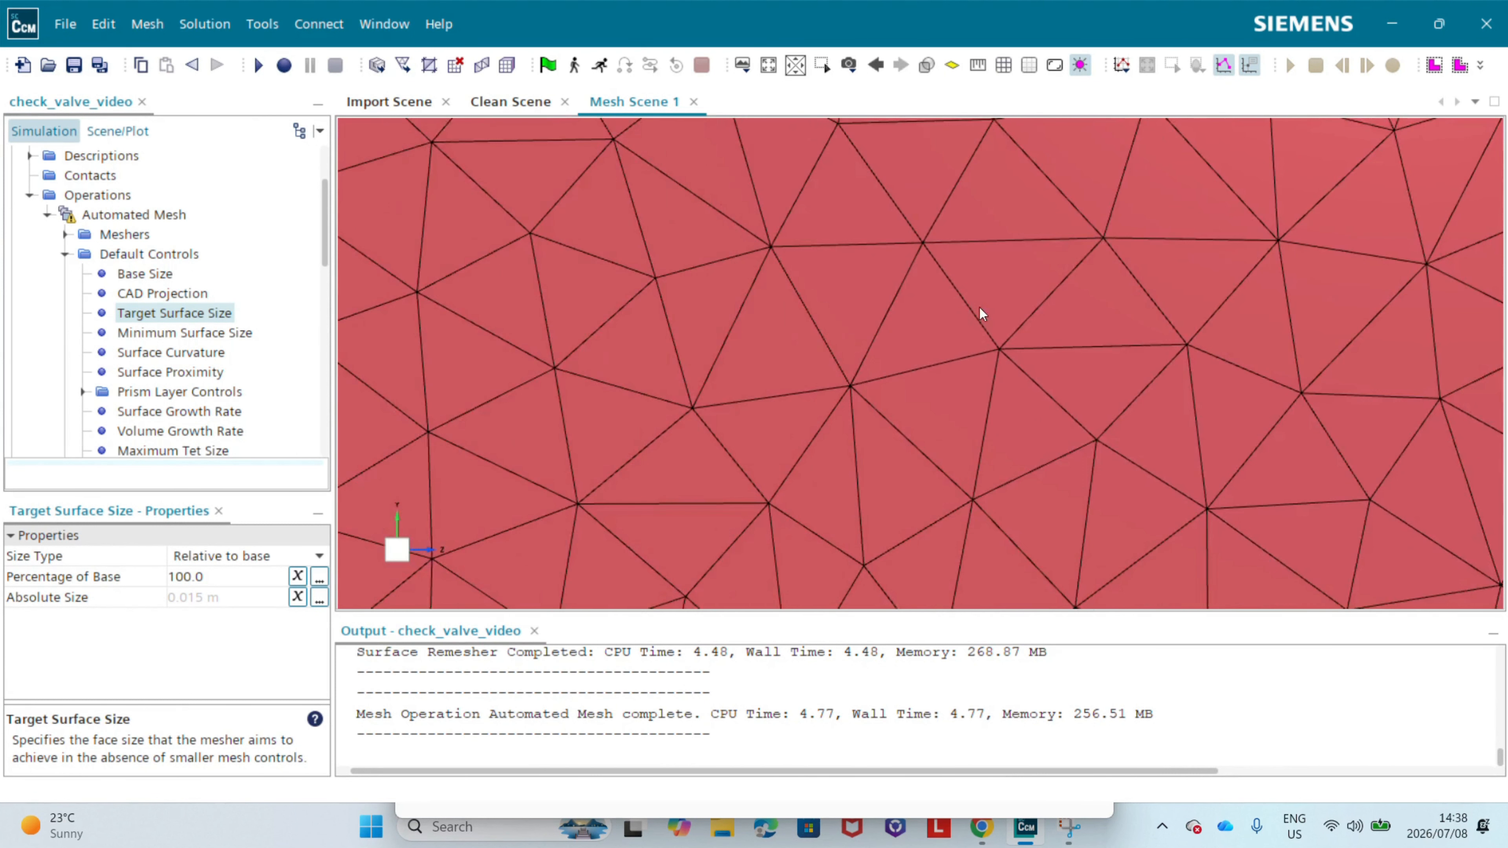
pyautogui.moveTo(971, 254); pyautogui.dragTo(965, 301, button='right')
pyautogui.click(978, 66)
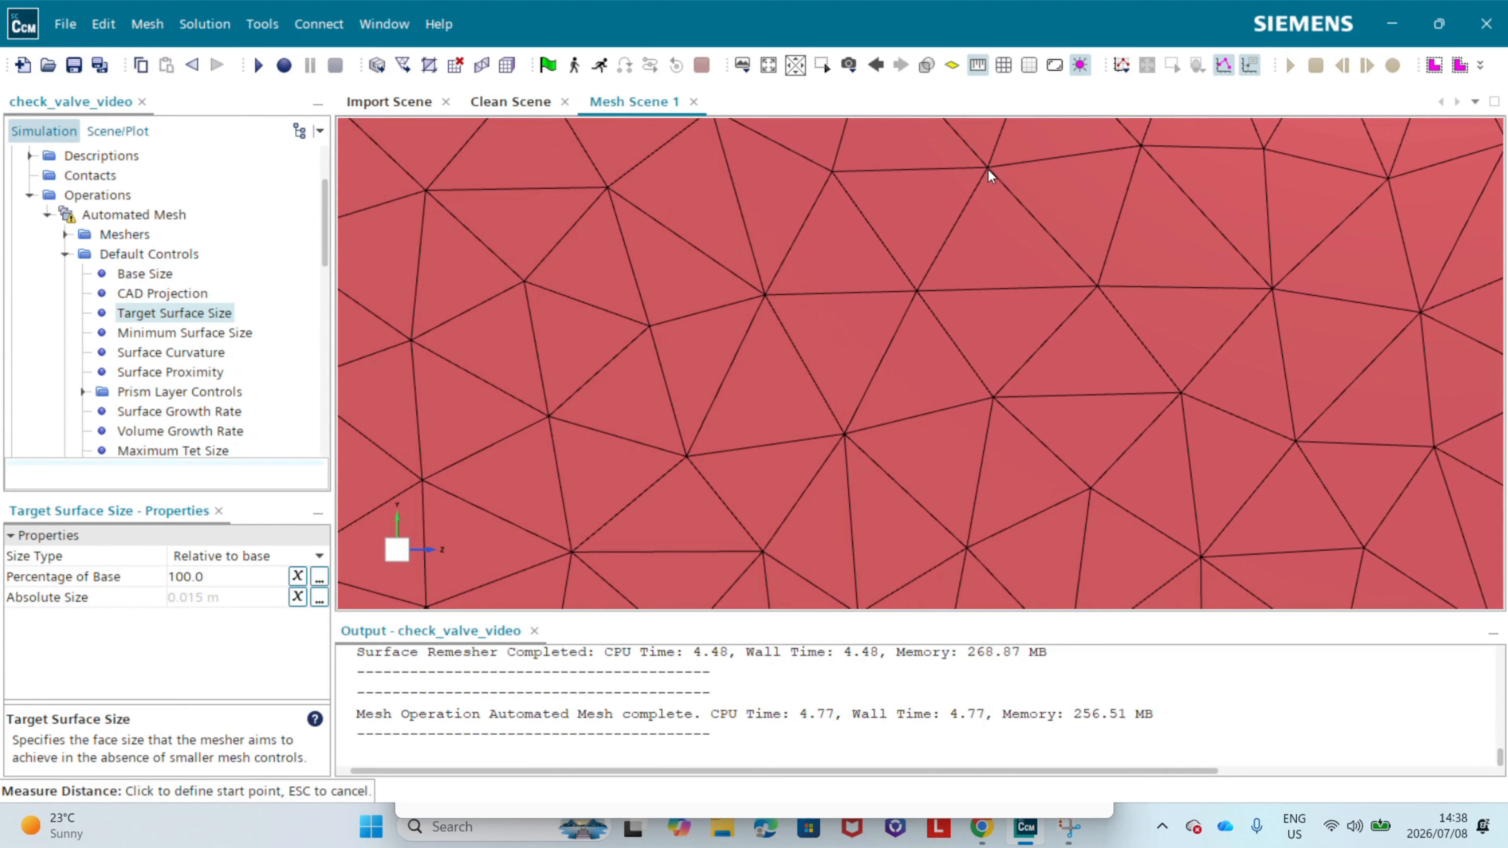
pyautogui.click(989, 167)
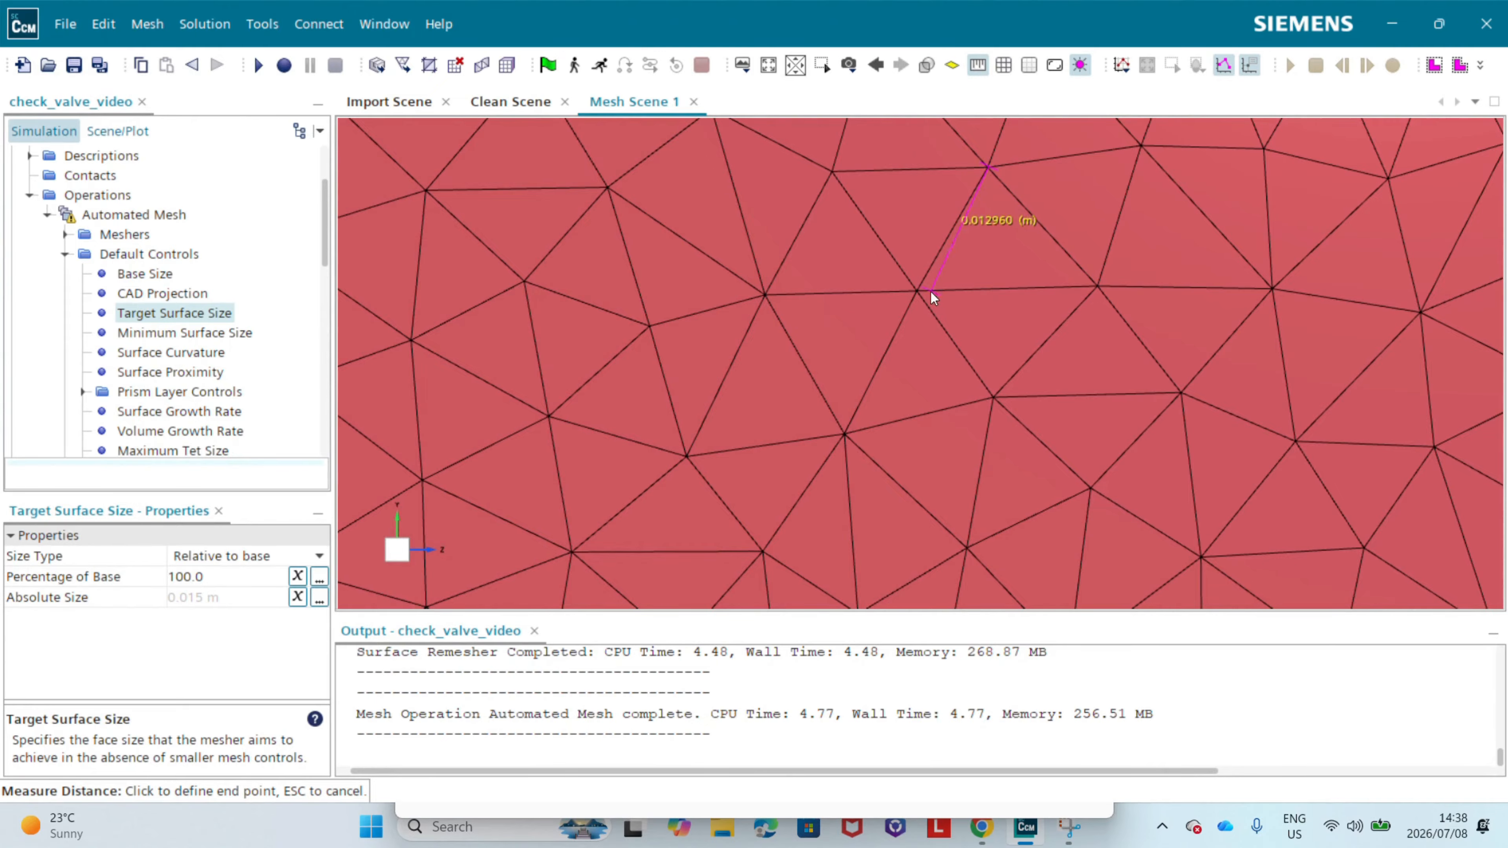
pyautogui.click(916, 288)
# Step: Measure one triangle edge between two mesh nodes on the finely meshed hinge cylinder beside the valve neck
pyautogui.scroll(-10, 1003, 343)
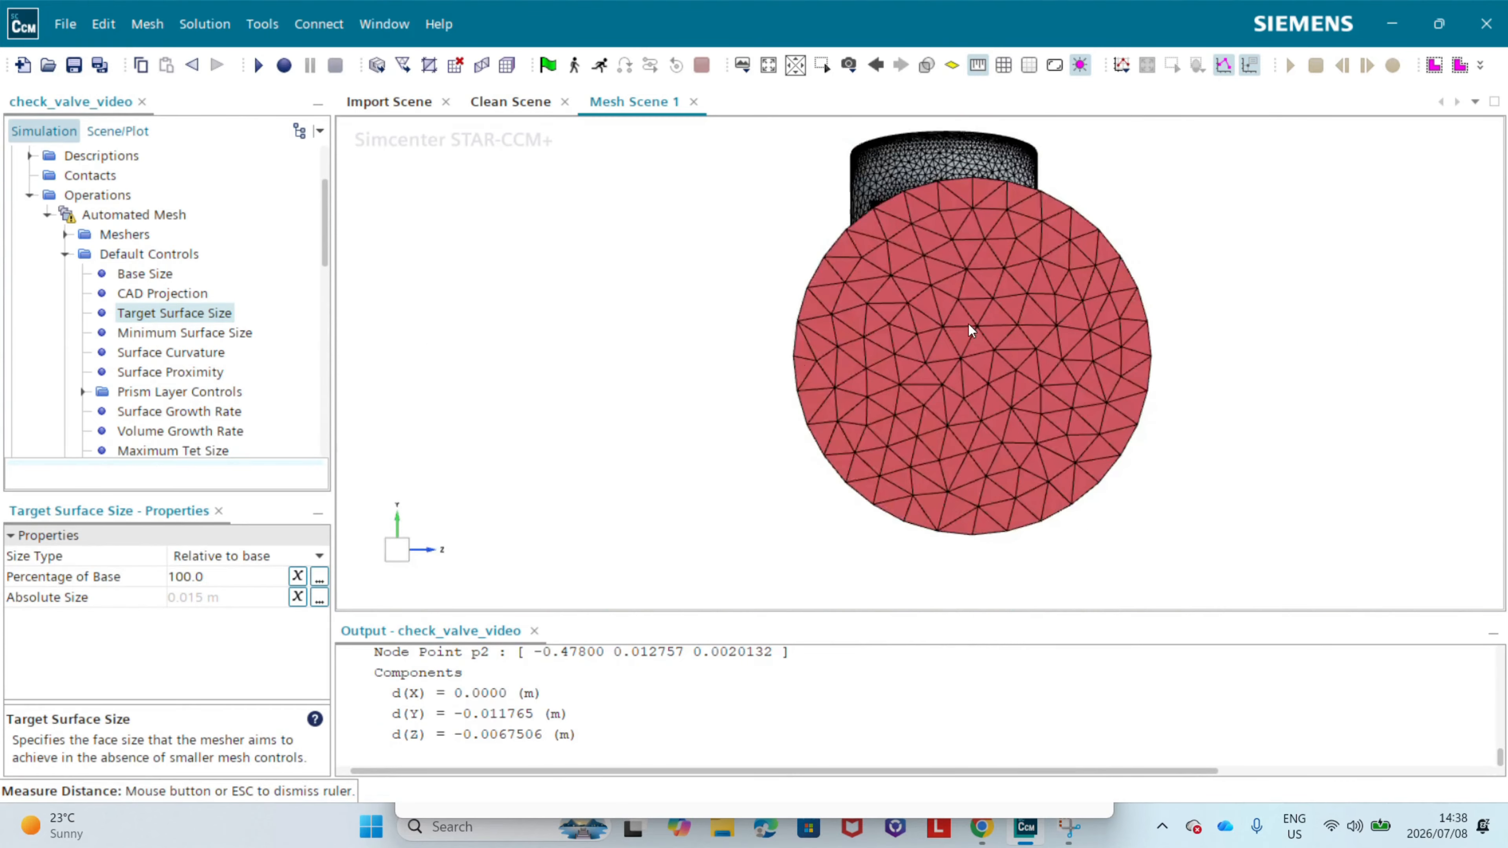
pyautogui.moveTo(969, 325); pyautogui.dragTo(1164, 302)
pyautogui.moveTo(644, 347); pyautogui.dragTo(1055, 323, button='right')
pyautogui.scroll(10, 1011, 284)
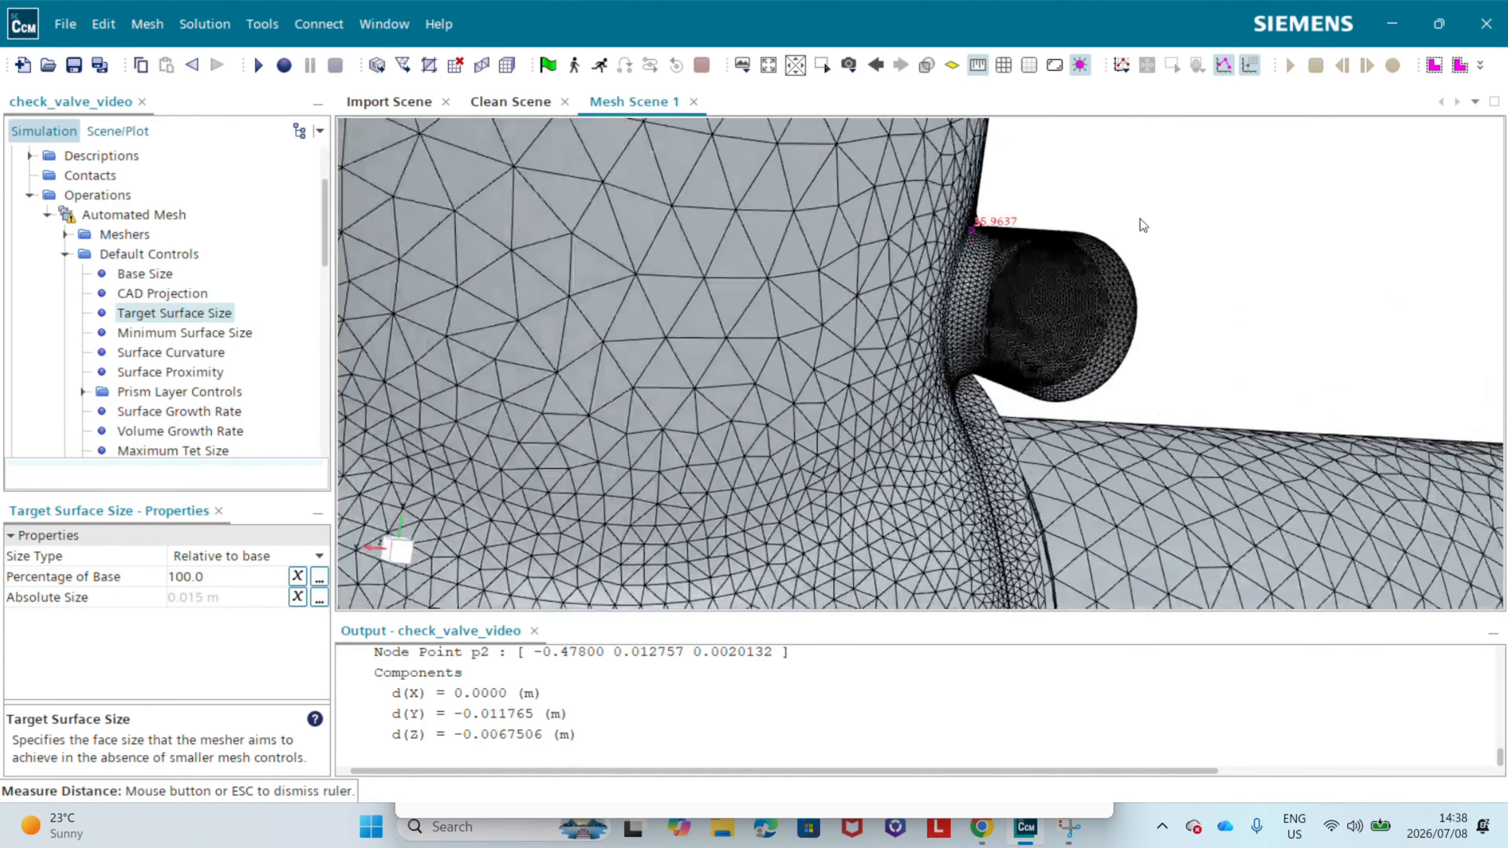
pyautogui.moveTo(1140, 218); pyautogui.dragTo(986, 237)
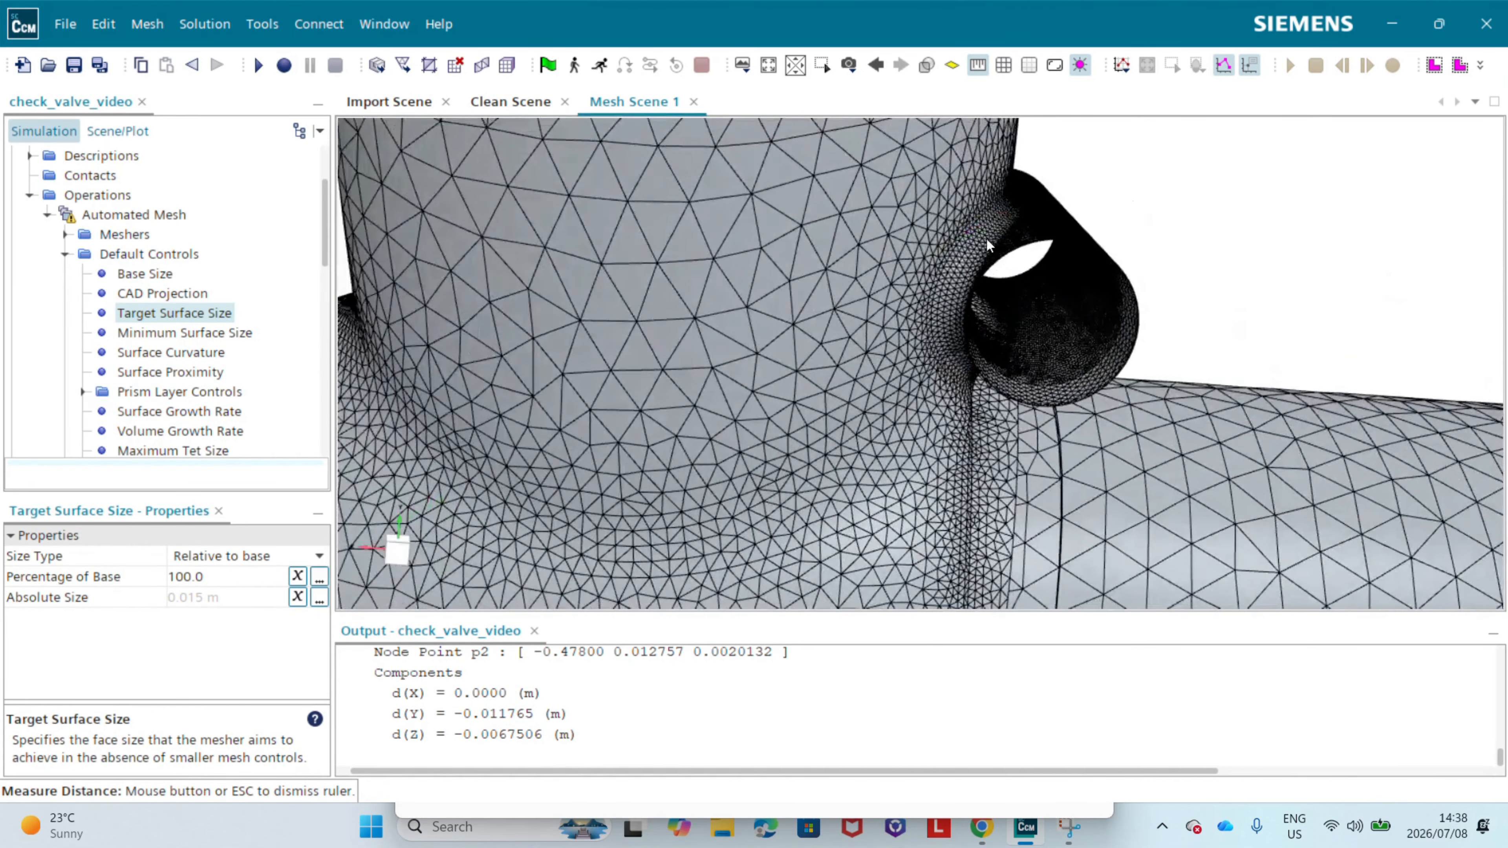
pyautogui.scroll(6, 976, 240)
pyautogui.scroll(4, 1018, 214)
pyautogui.moveTo(1148, 237); pyautogui.dragTo(1154, 260)
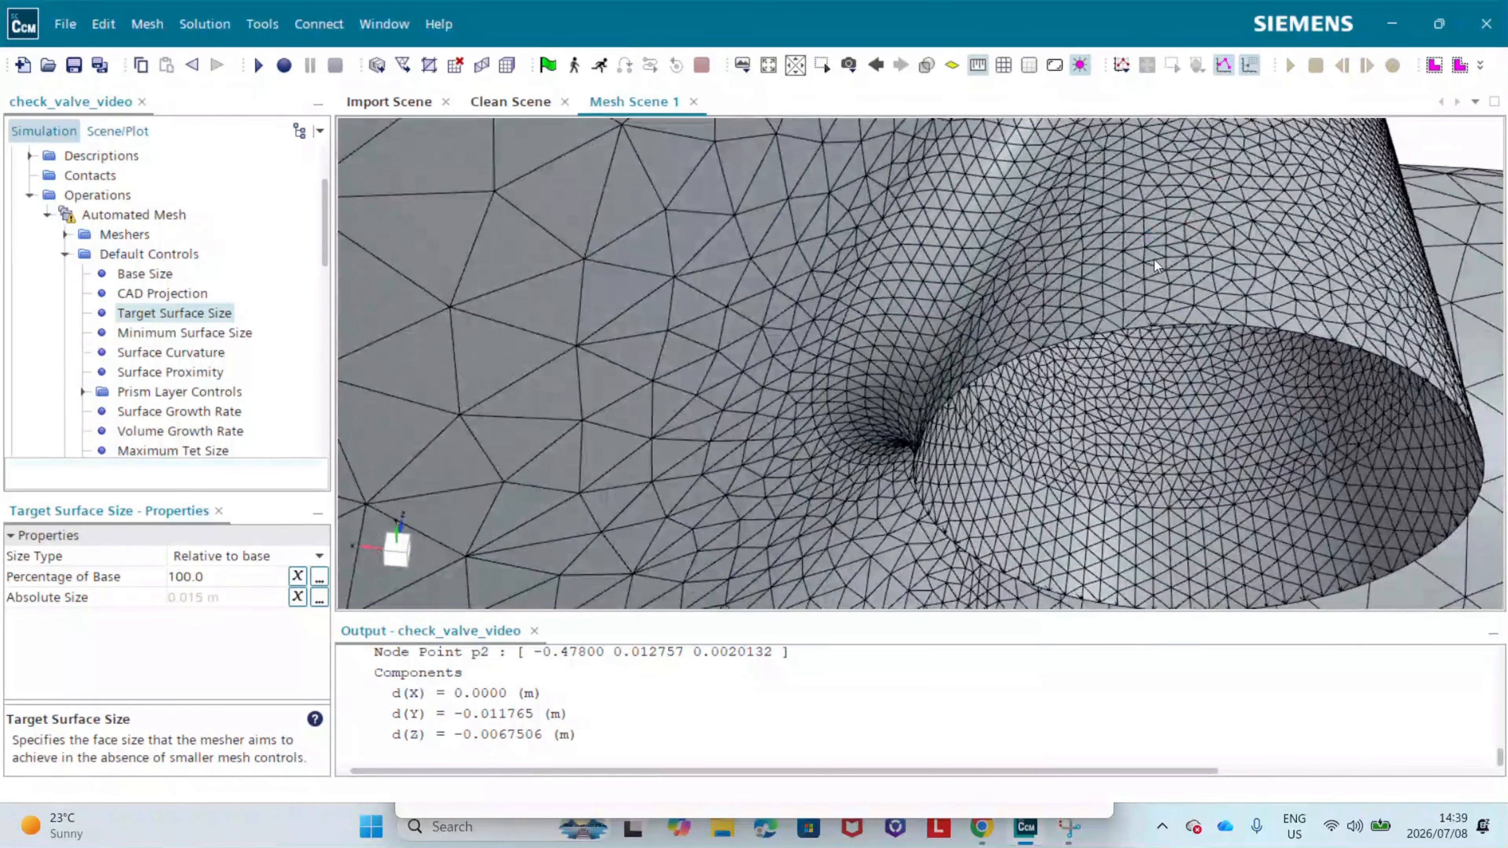
pyautogui.scroll(8, 1099, 296)
pyautogui.scroll(3, 1152, 279)
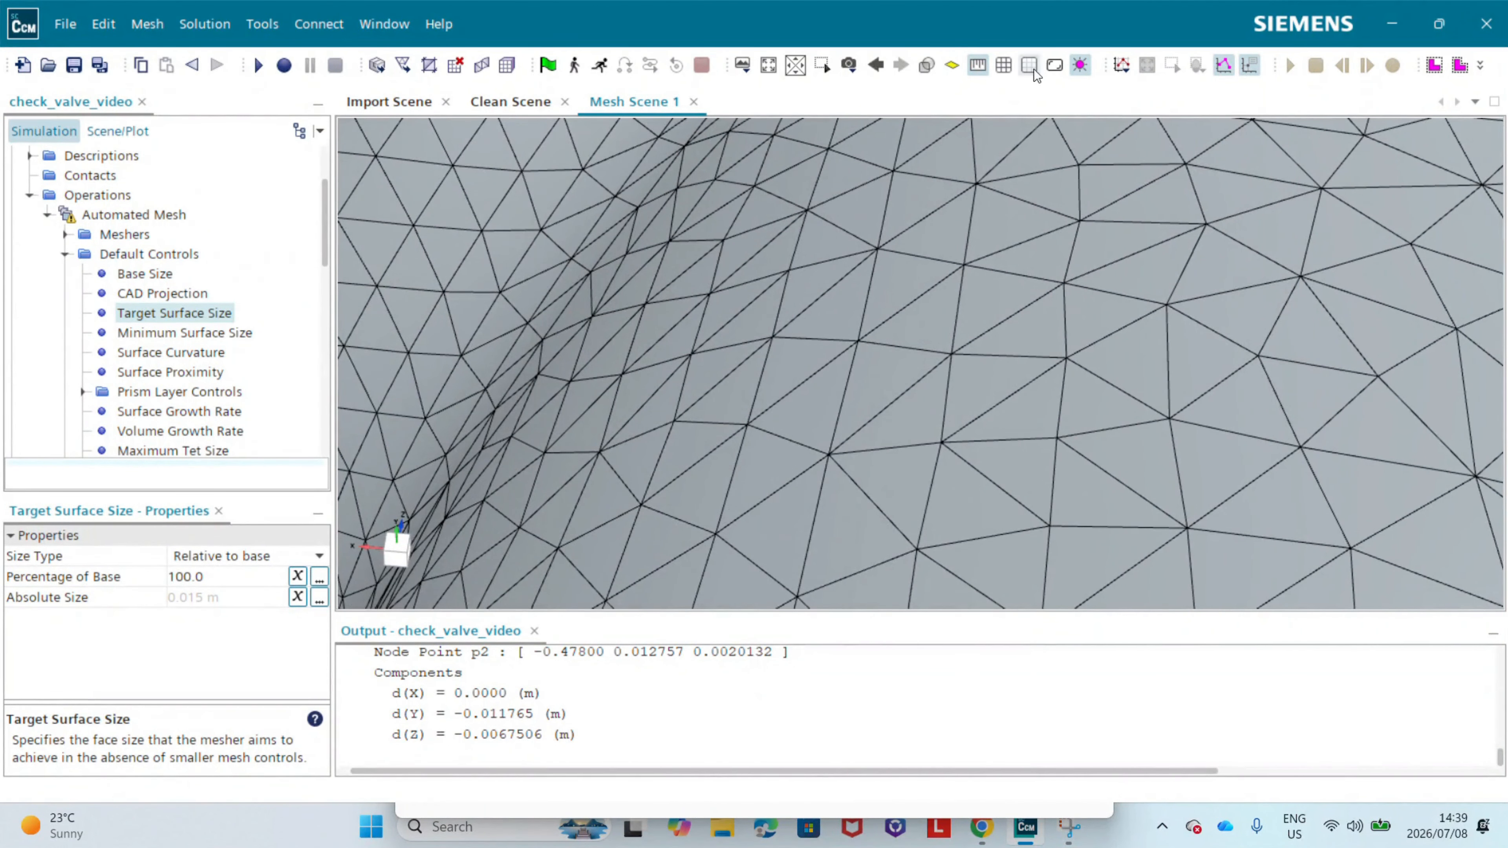
pyautogui.click(979, 66)
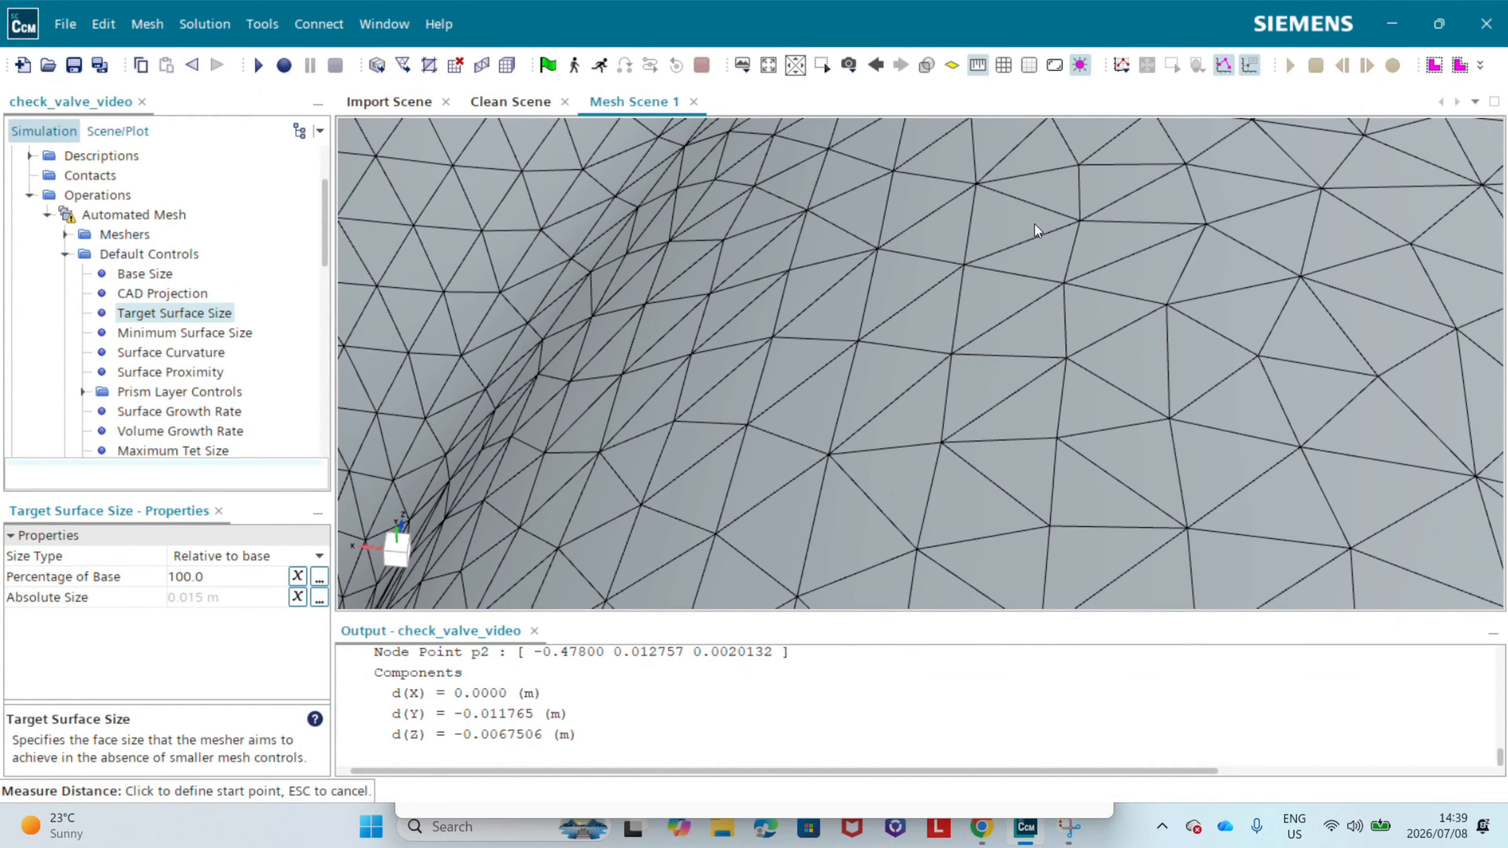
pyautogui.click(977, 184)
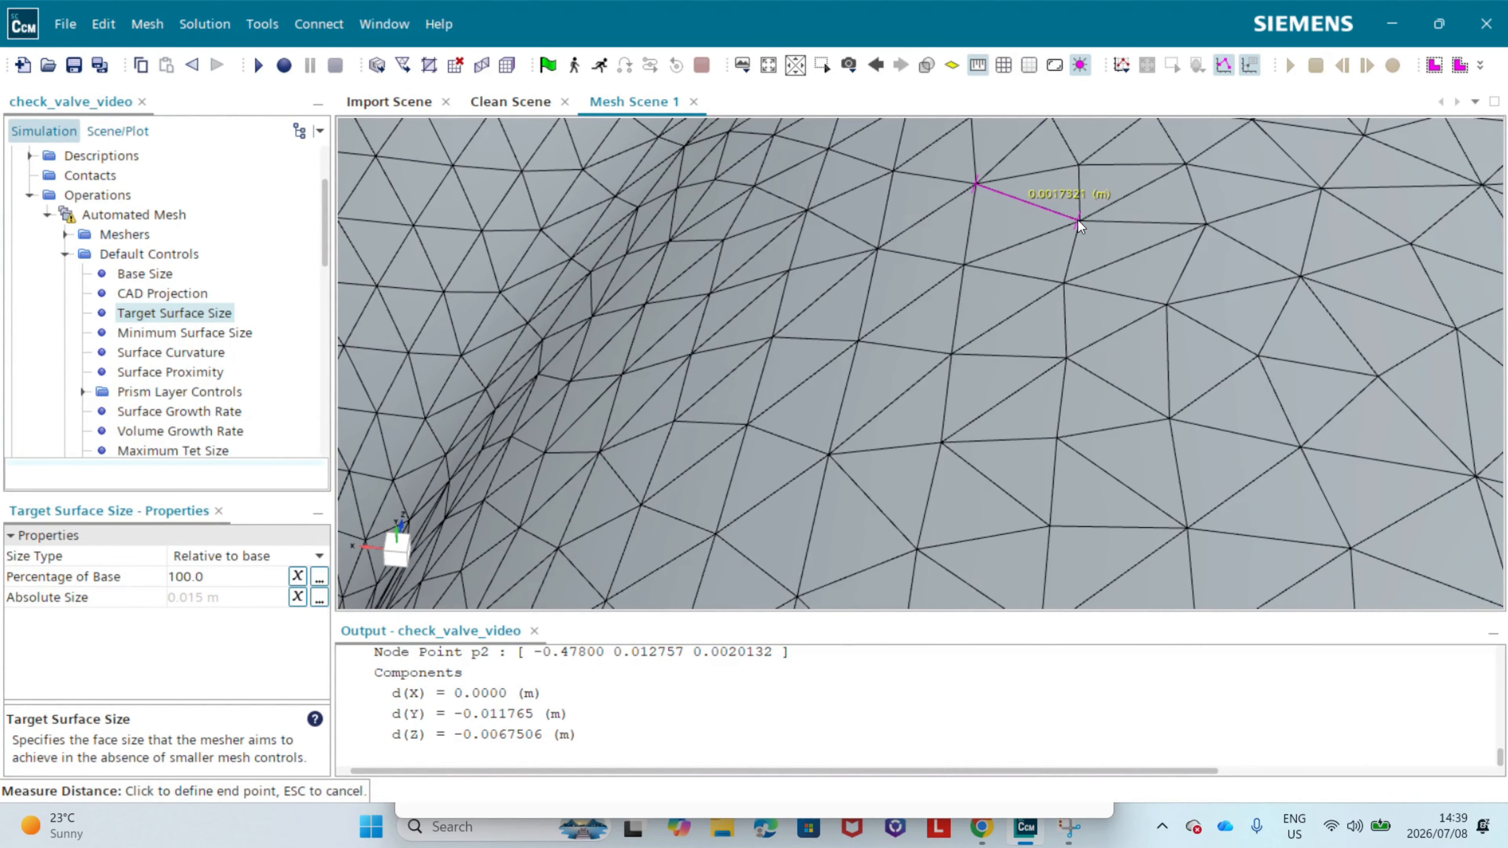
pyautogui.click(1078, 220)
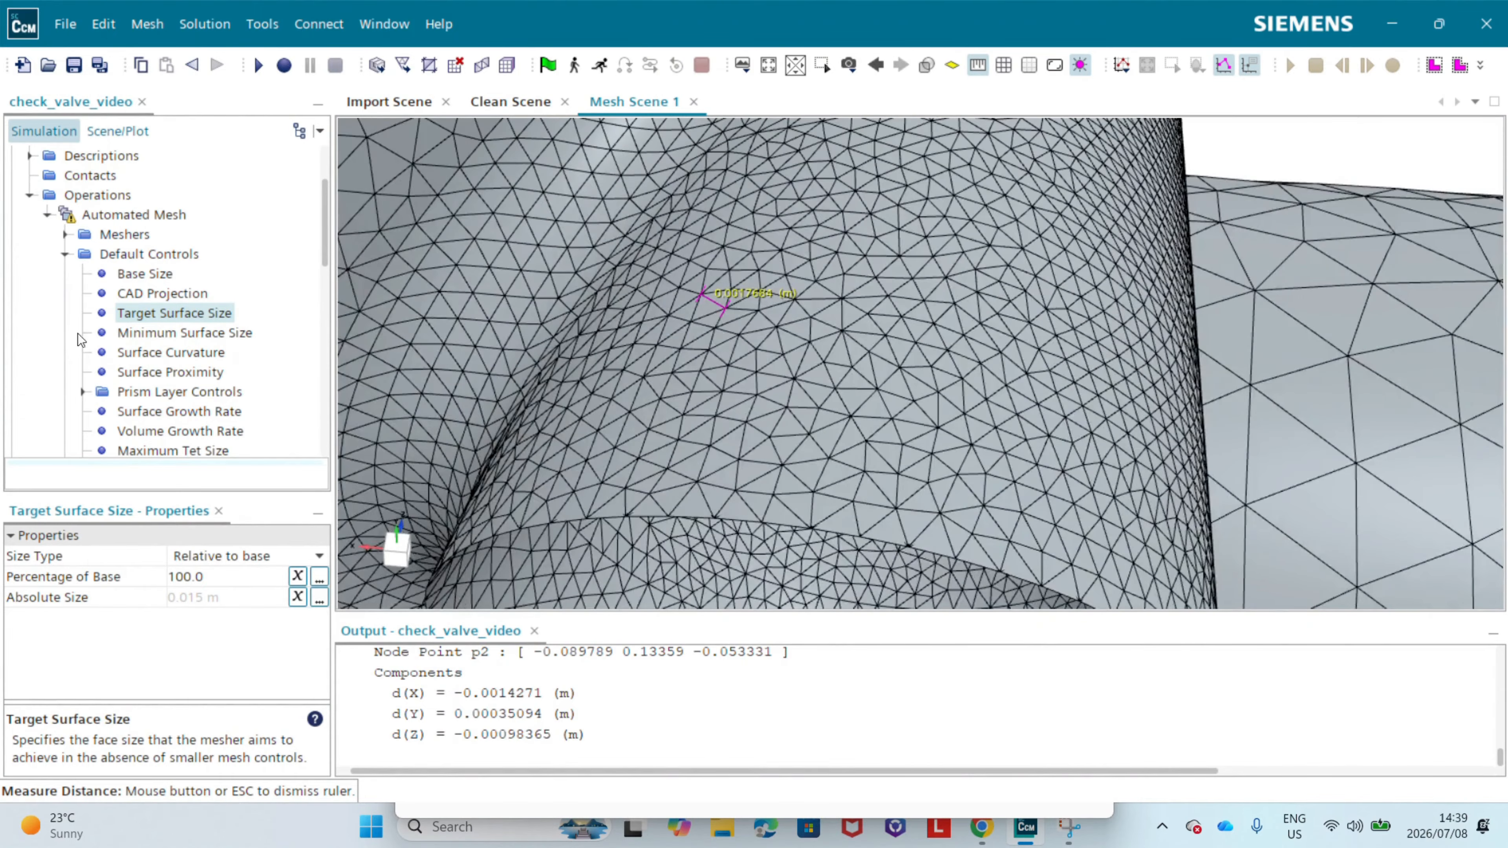
# Step: Check the Minimum Surface Size setting against the fine triangles on the hinge cylinder and the coarser valve neck
pyautogui.click(153, 337)
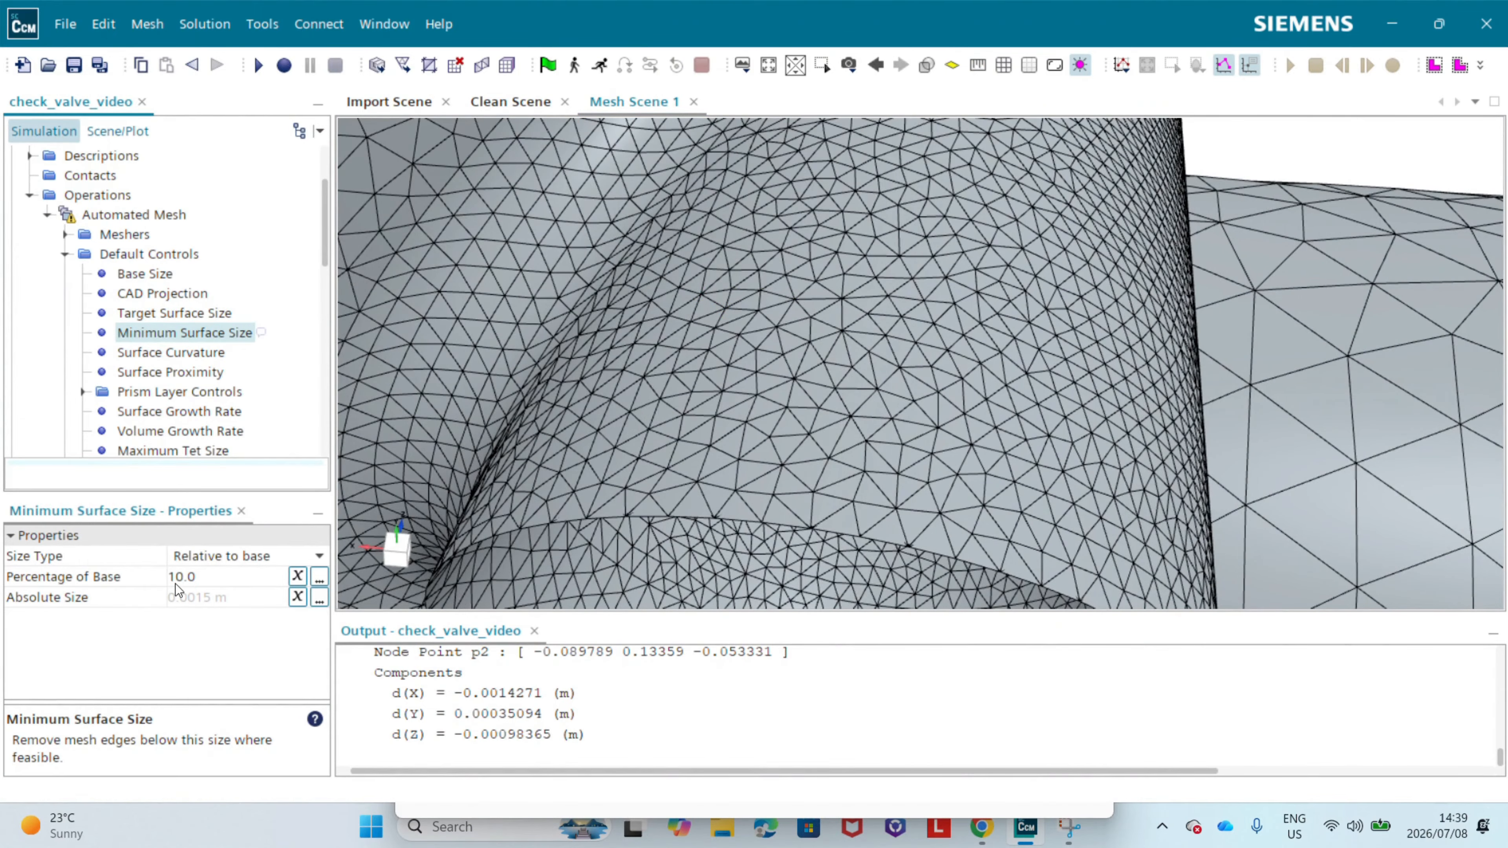
pyautogui.moveTo(928, 311); pyautogui.dragTo(1016, 363)
pyautogui.scroll(-5, 693, 314)
pyautogui.scroll(-2, 1016, 363)
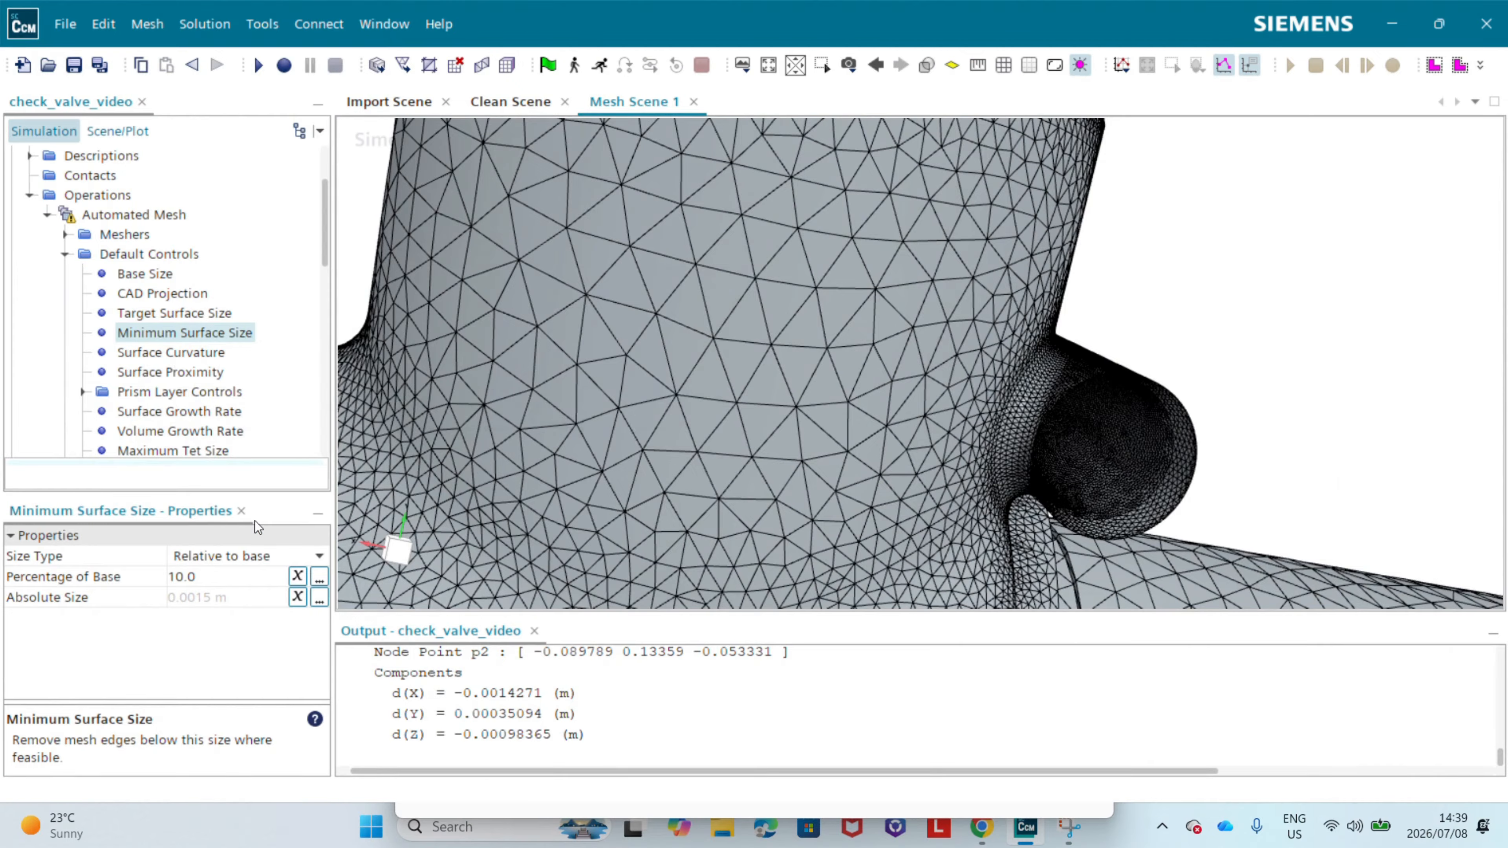
pyautogui.scroll(-8, 736, 368)
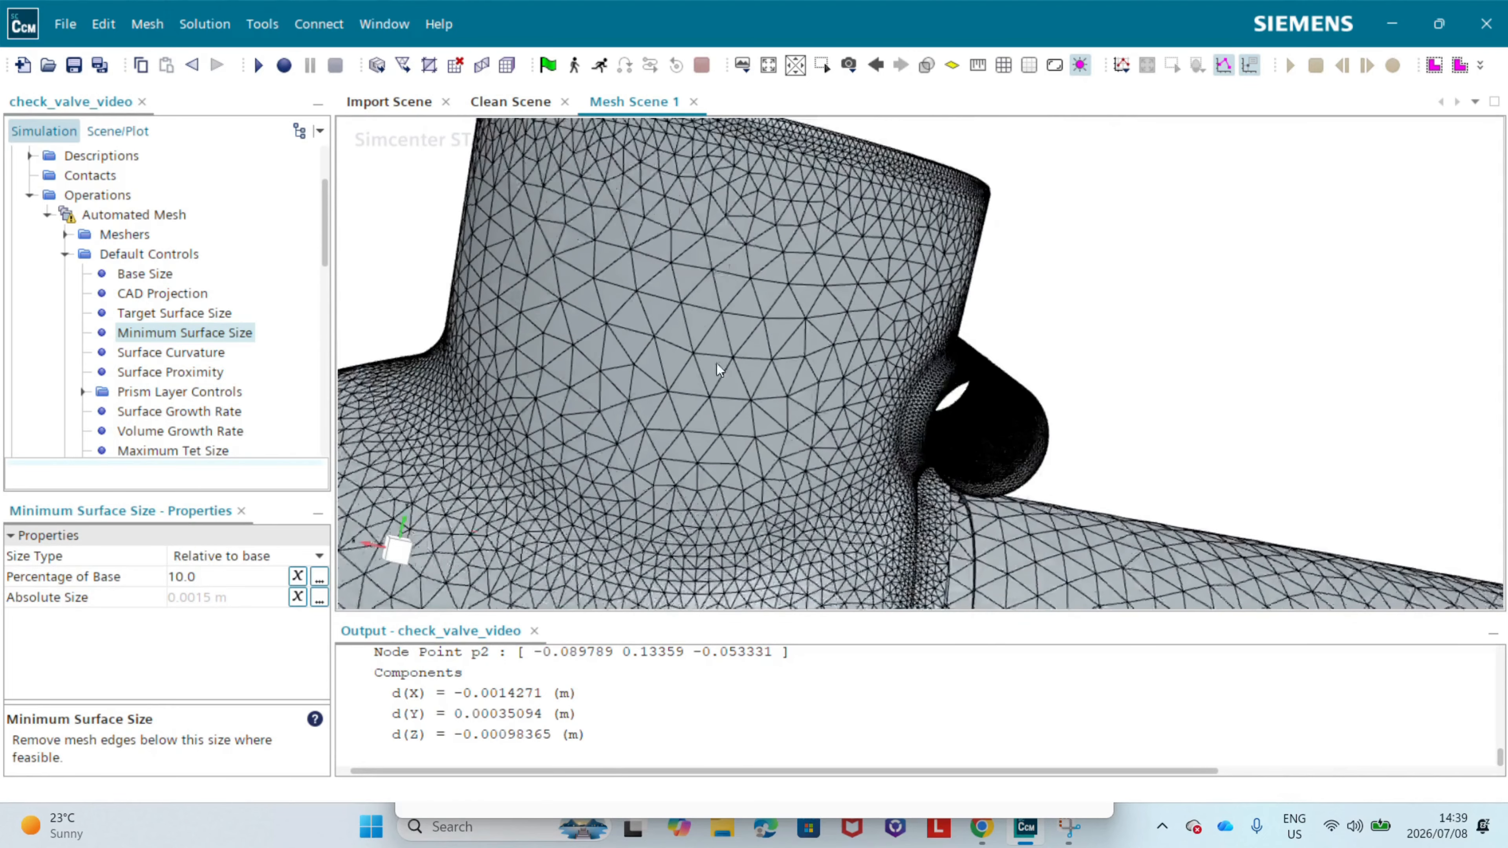
# Step: Examine how triangle size grows from the fine junction between the valve body and pipe to the coarser pipe surface
pyautogui.moveTo(714, 455); pyautogui.dragTo(816, 395, button='right')
pyautogui.click(399, 551)
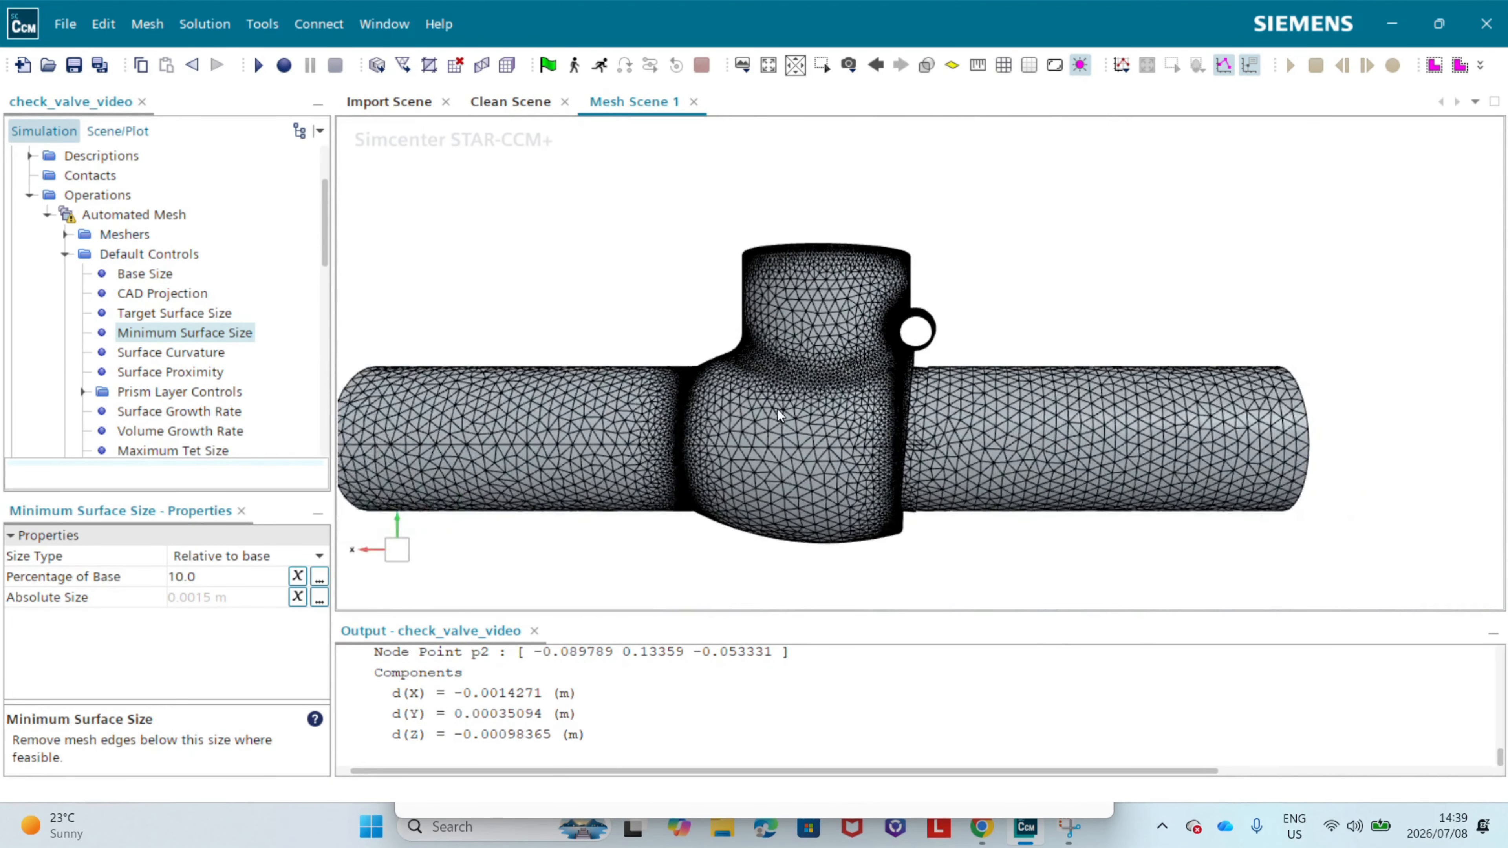
pyautogui.scroll(10, 733, 344)
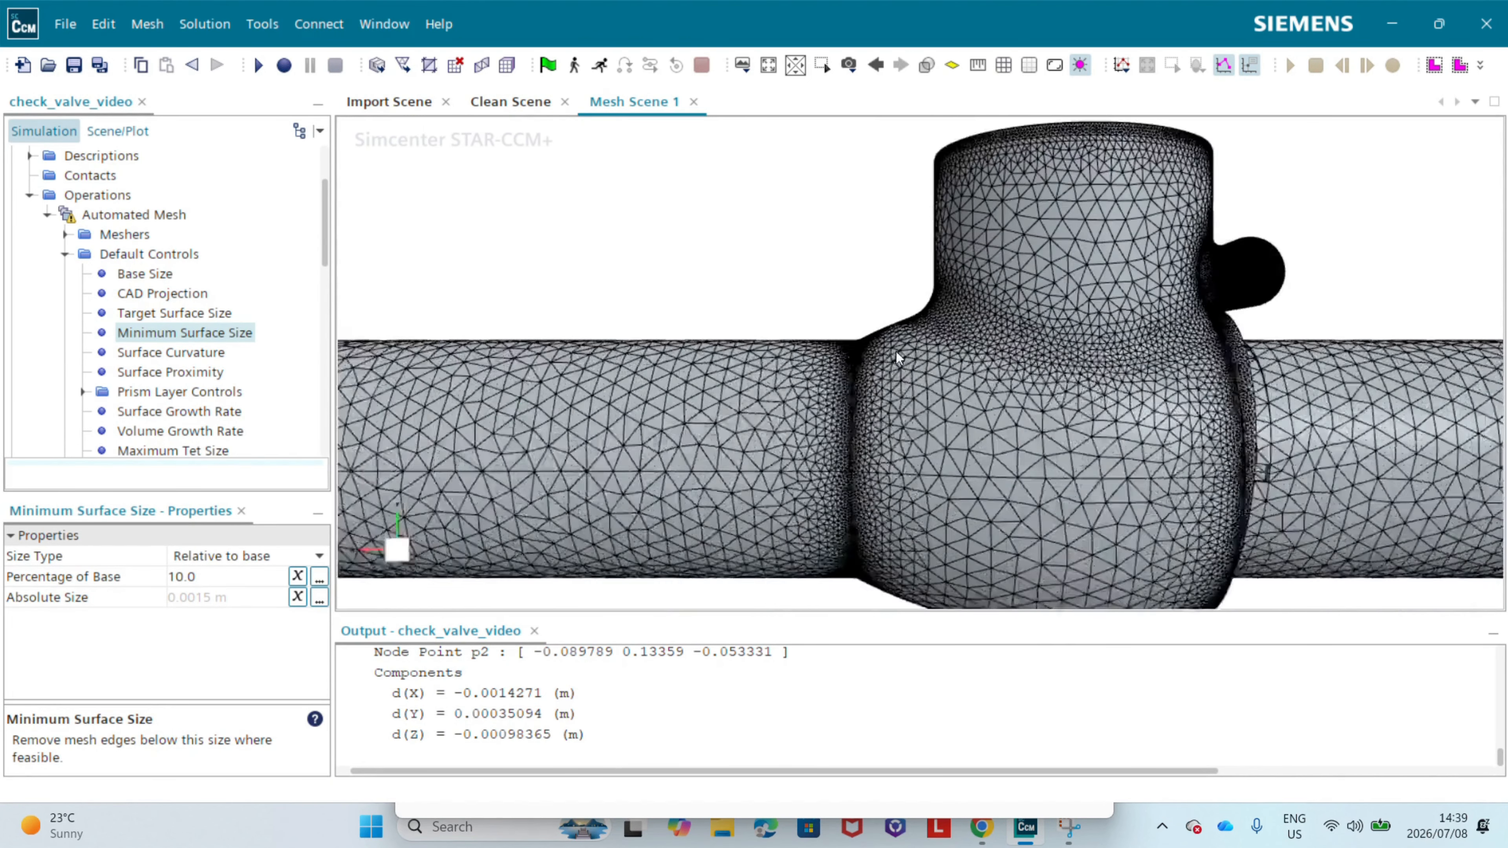
pyautogui.scroll(5, 807, 386)
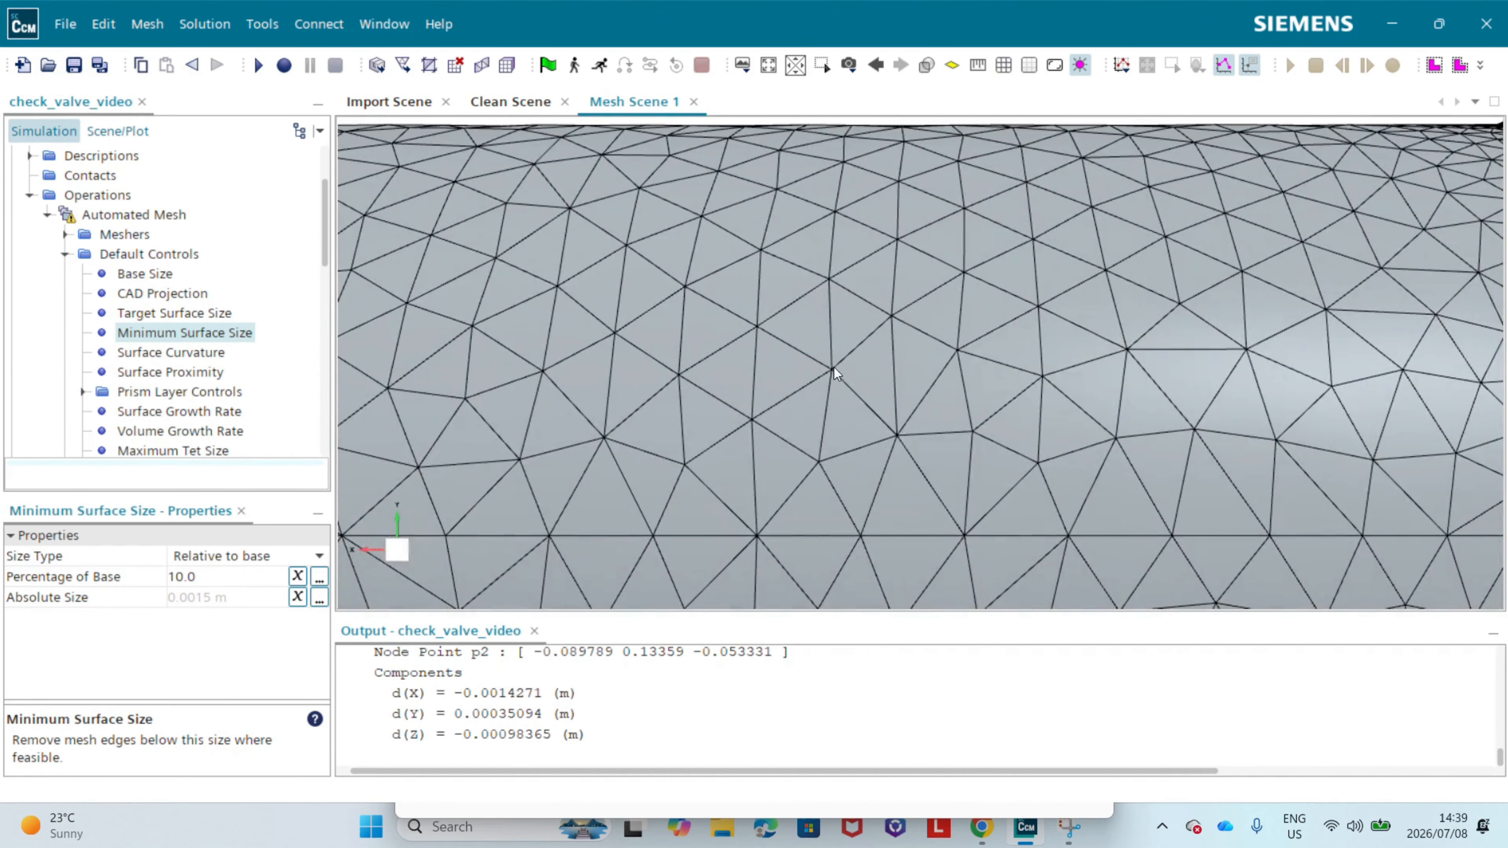
pyautogui.scroll(-5, 808, 426)
pyautogui.scroll(5, 908, 378)
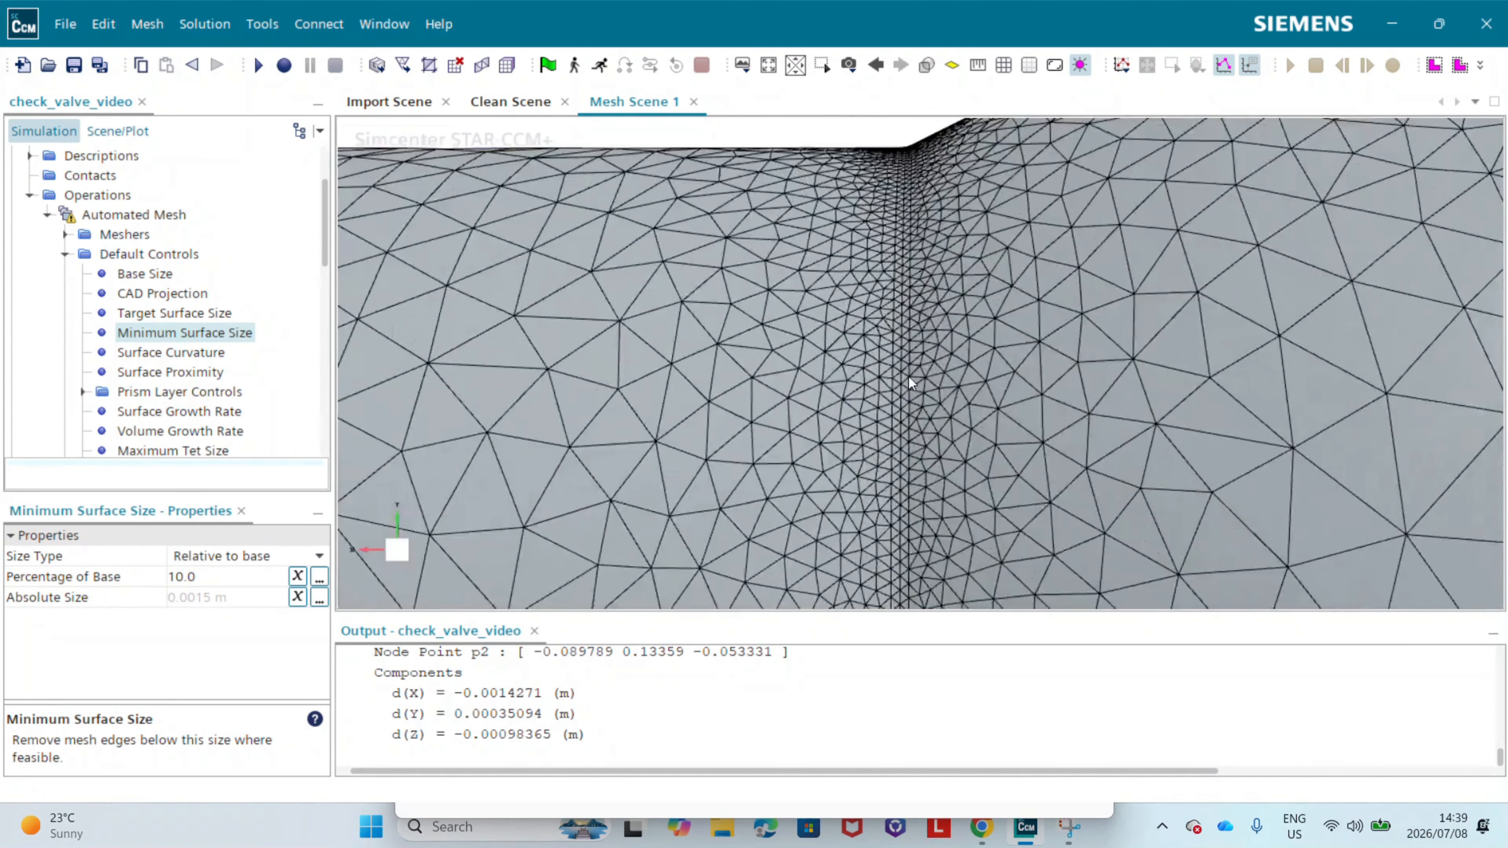
pyautogui.scroll(-3, 896, 380)
pyautogui.scroll(5, 889, 344)
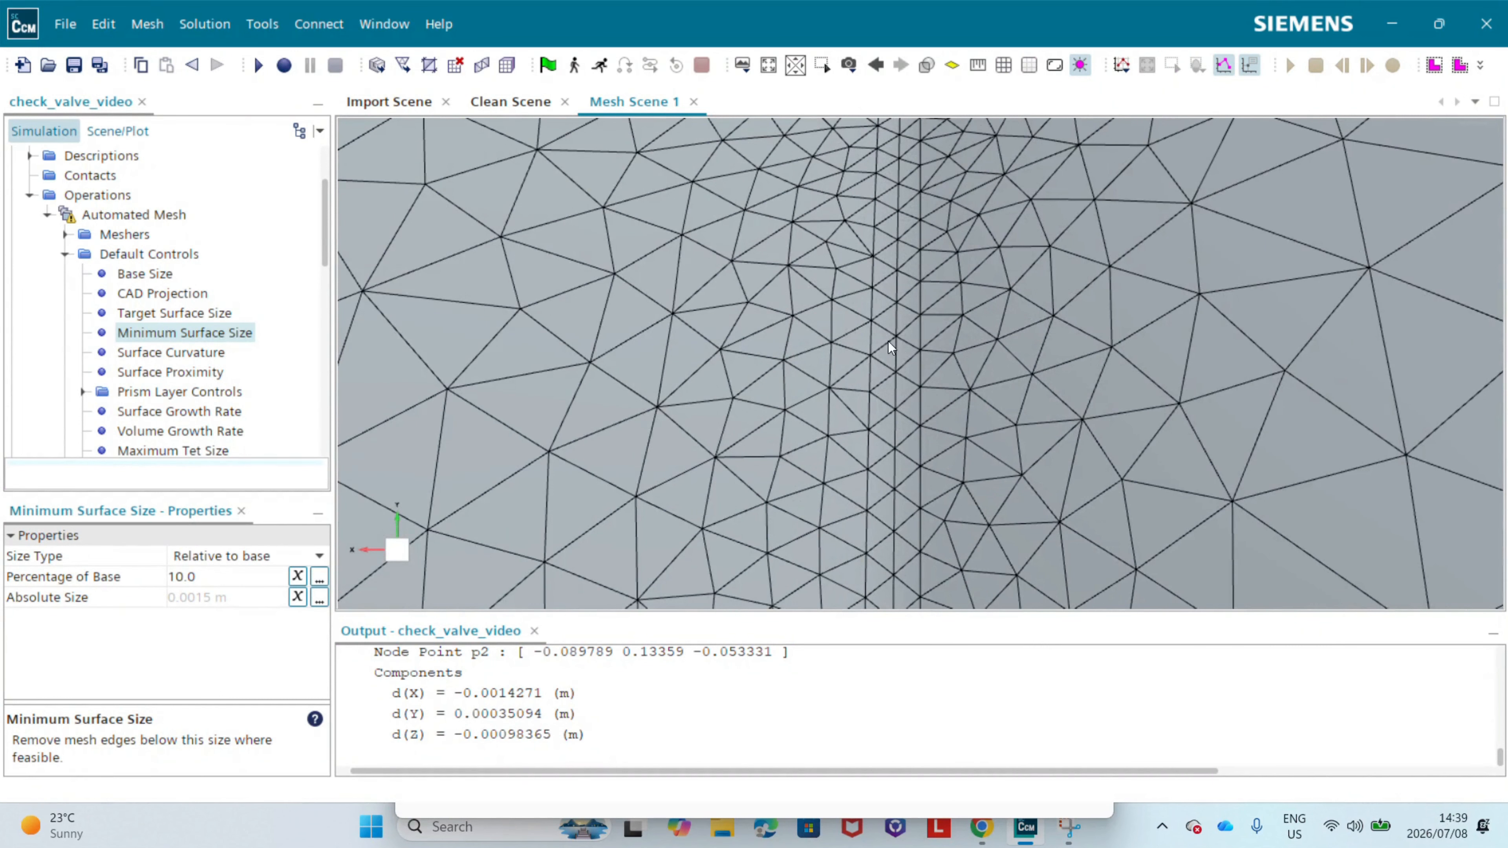
pyautogui.moveTo(779, 386)
pyautogui.mouseDown(button='right')
pyautogui.moveTo(801, 382)
pyautogui.moveTo(803, 400)
pyautogui.mouseUp(button='right')
pyautogui.scroll(-5, 800, 402)
pyautogui.scroll(4, 666, 318)
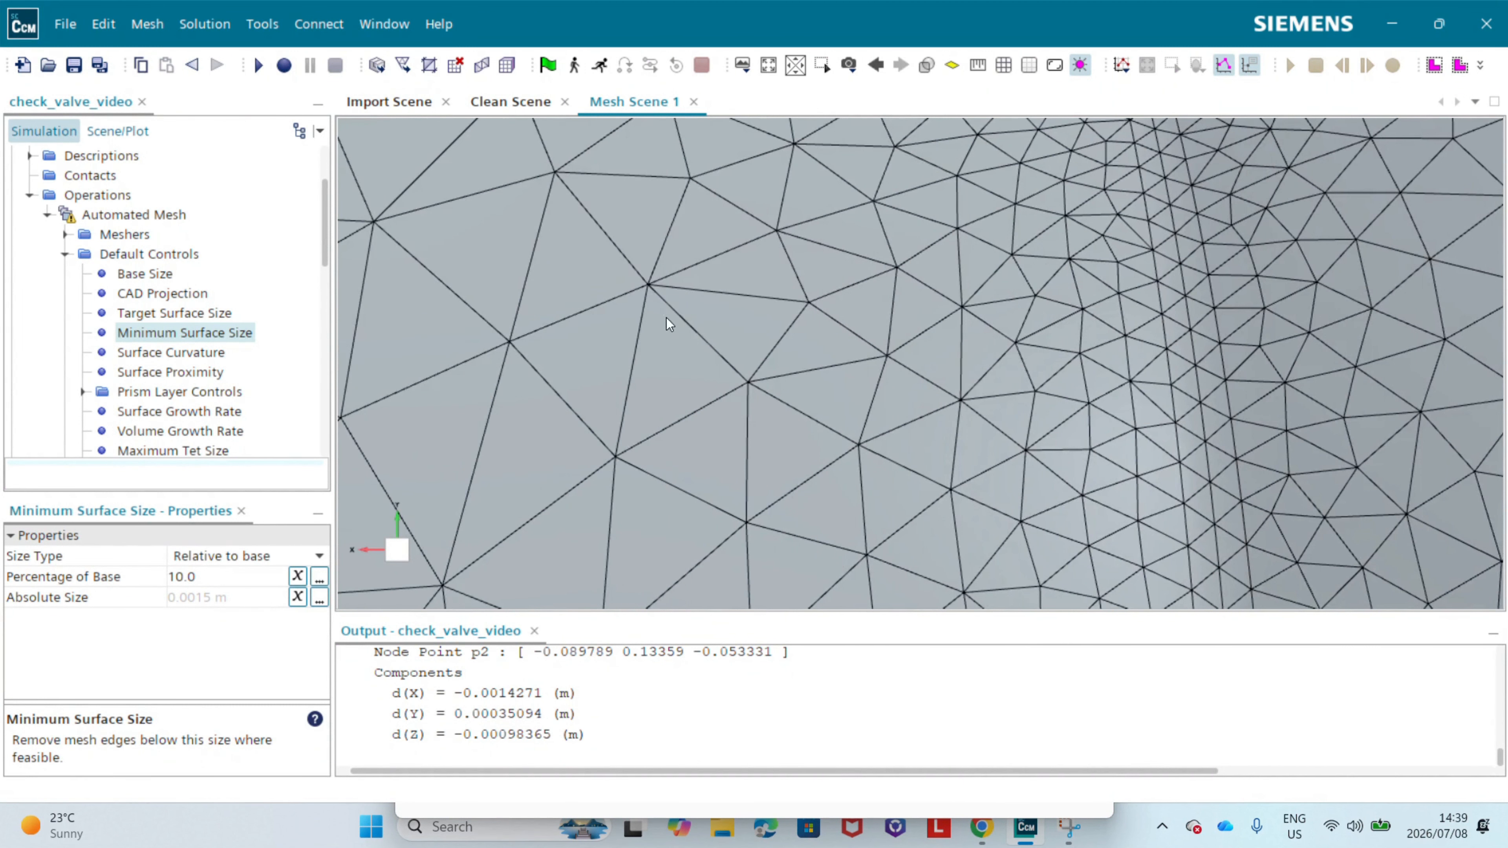
pyautogui.scroll(-4, 659, 332)
pyautogui.scroll(4, 633, 383)
pyautogui.scroll(-3, 282, 352)
pyautogui.scroll(1, 194, 326)
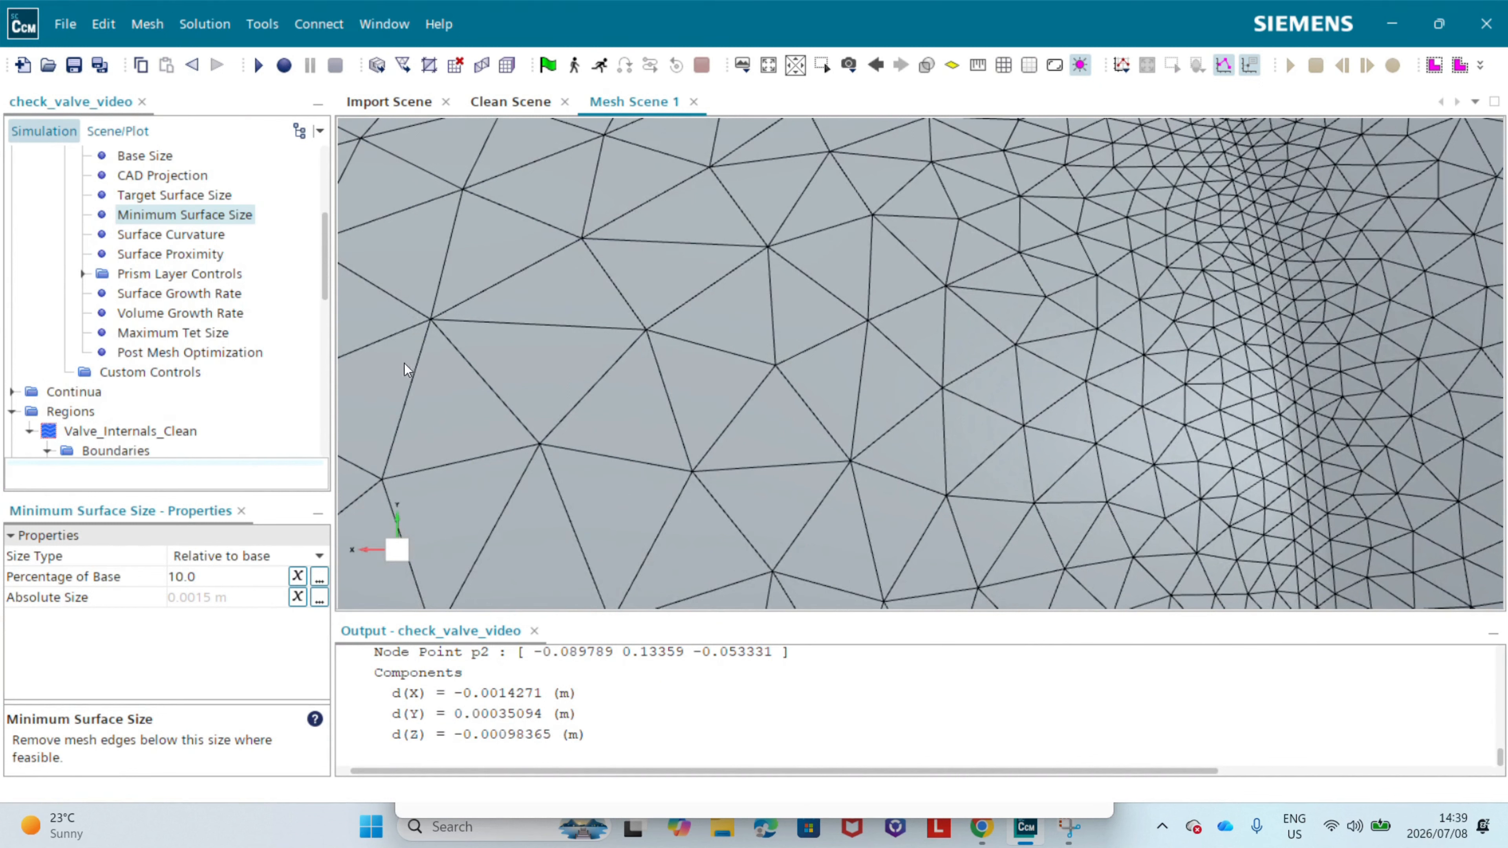
# Step: Change the default Surface Growth Rate to User Specified with a value of 1.15
pyautogui.click(139, 296)
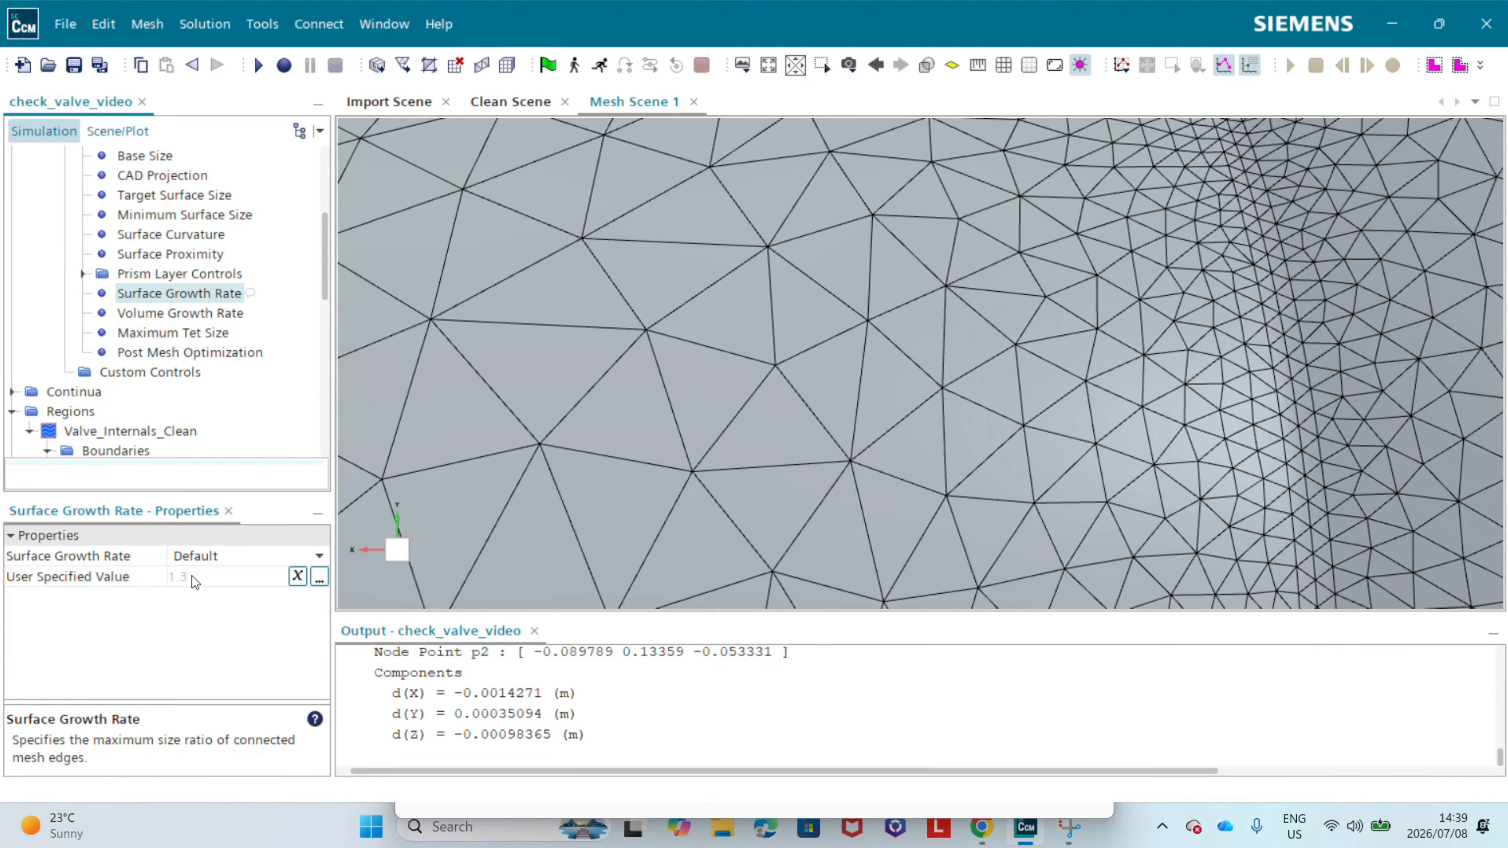
pyautogui.click(202, 559)
pyautogui.click(253, 646)
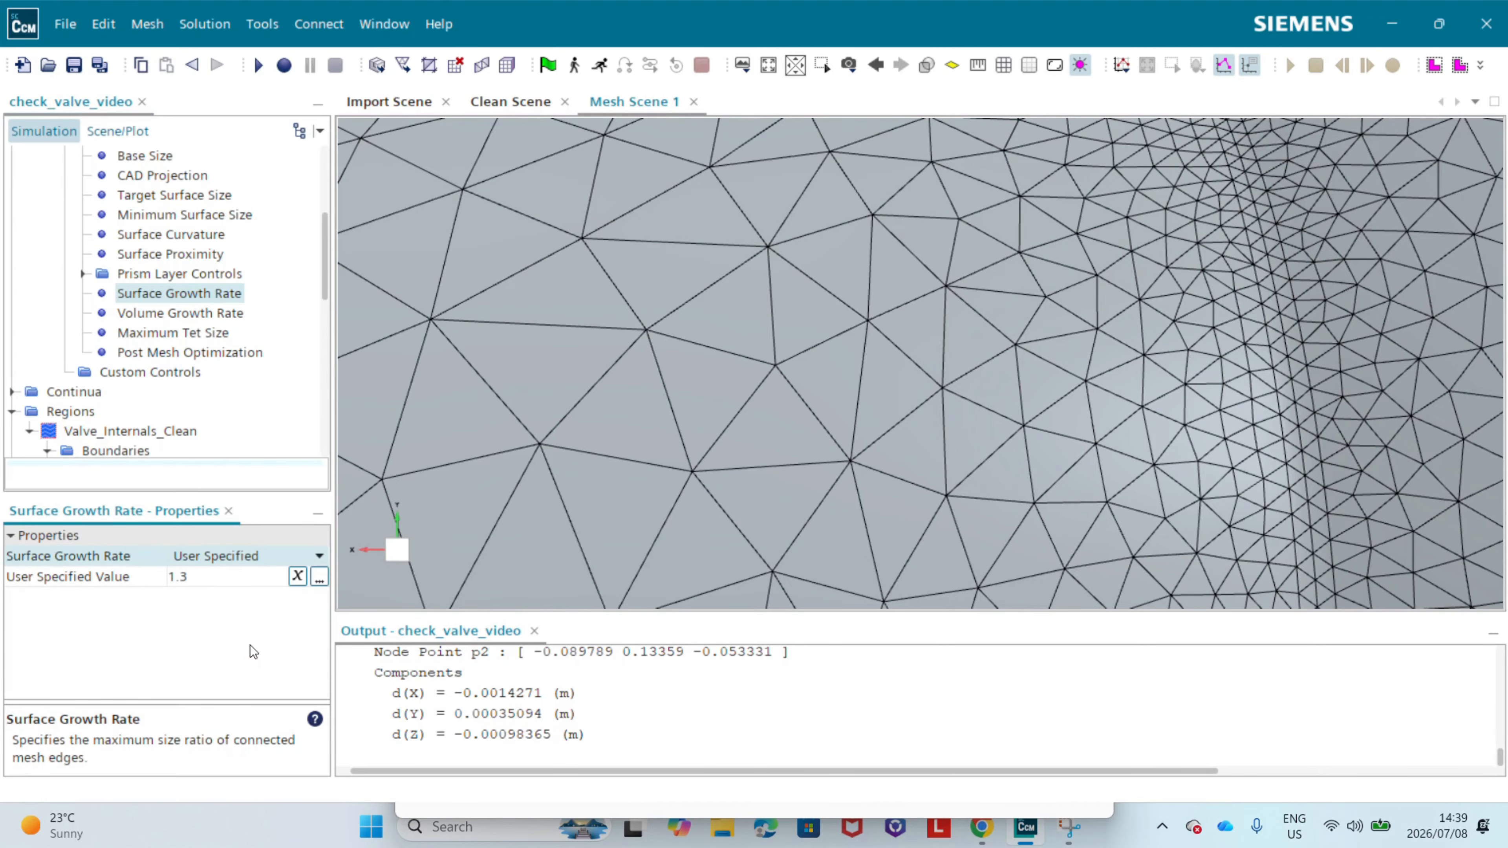
pyautogui.click(214, 577)
pyautogui.write('1.1')
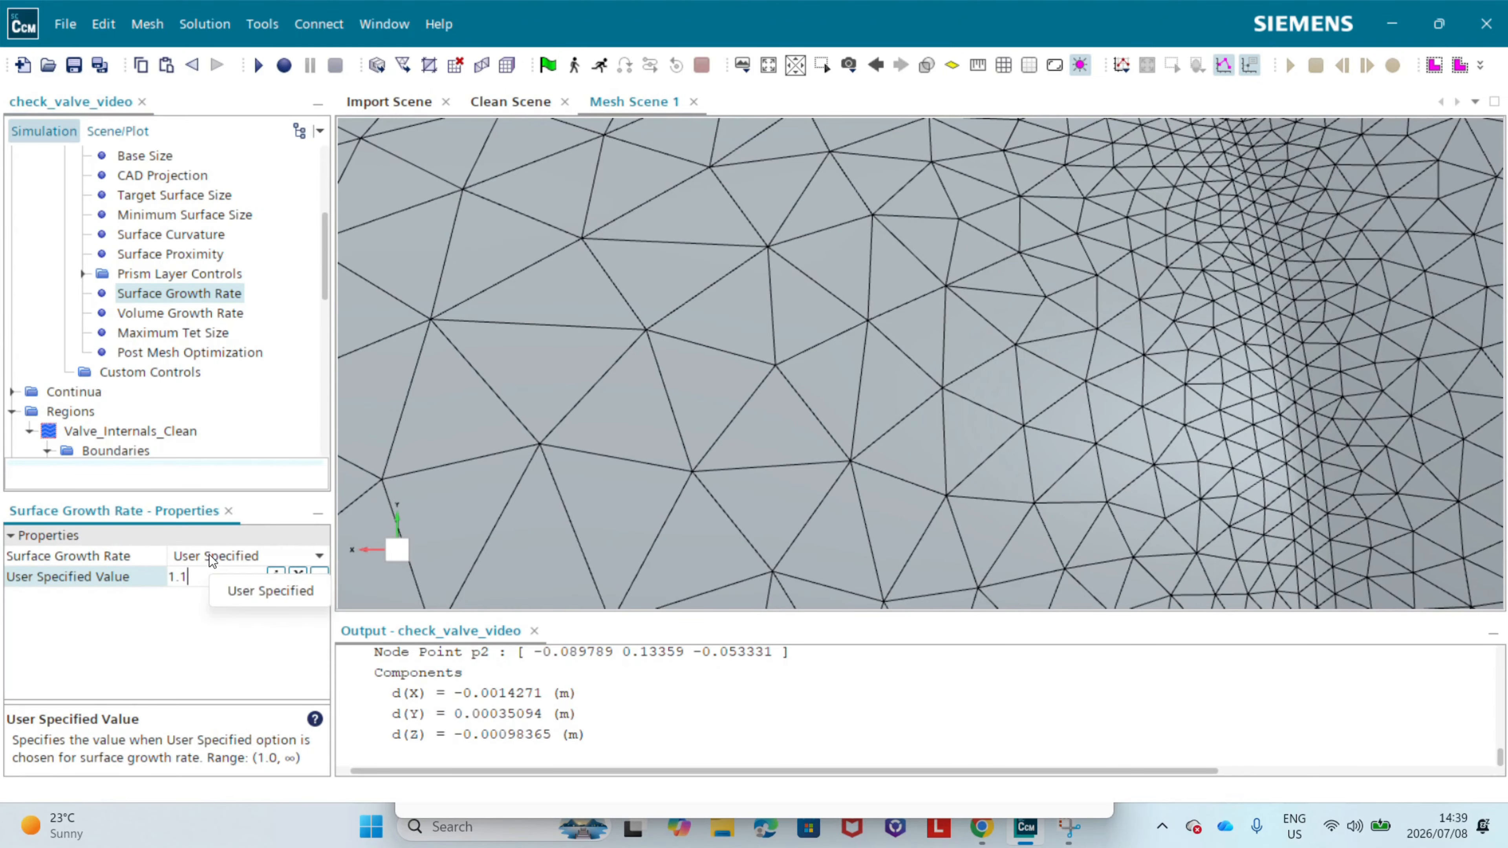
pyautogui.write('5')
pyautogui.press('Return')
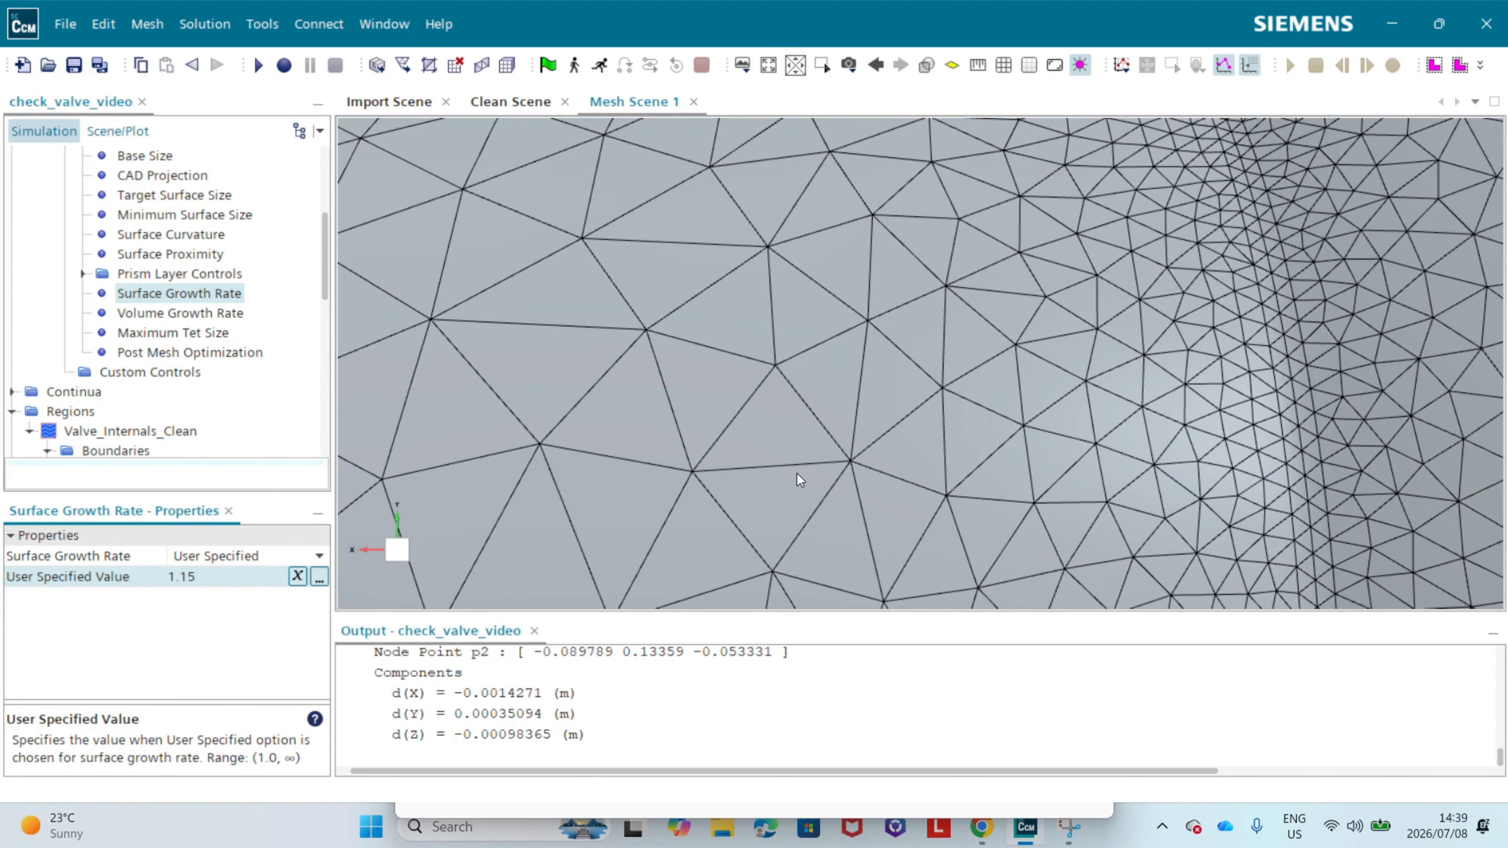
# Step: Execute the Automated Mesh operation to remesh the valve surface
pyautogui.scroll(-5, 375, 334)
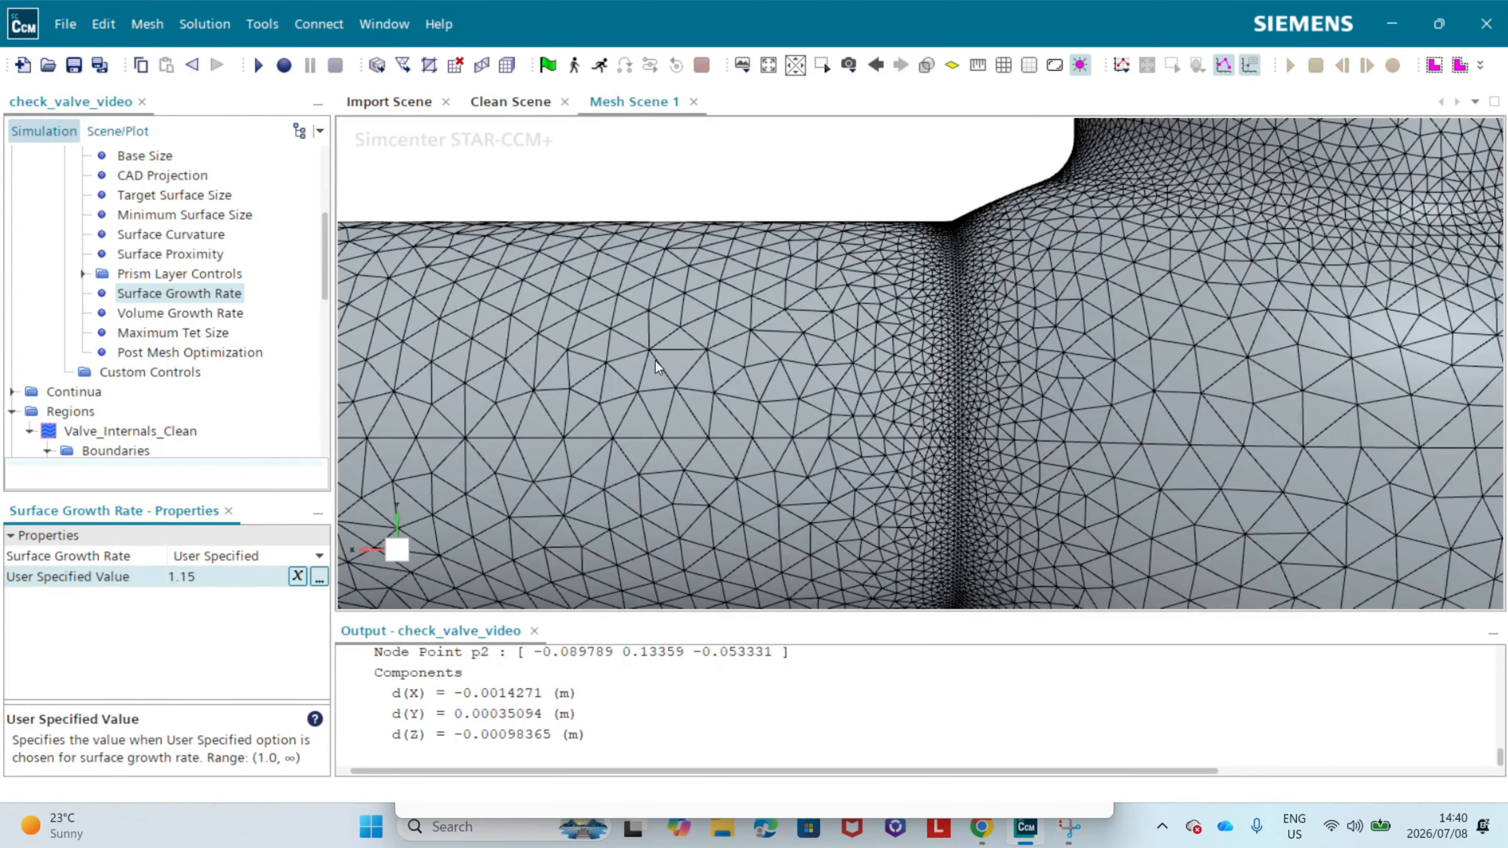
pyautogui.scroll(4, 118, 332)
pyautogui.rightClick(117, 335)
pyautogui.click(202, 403)
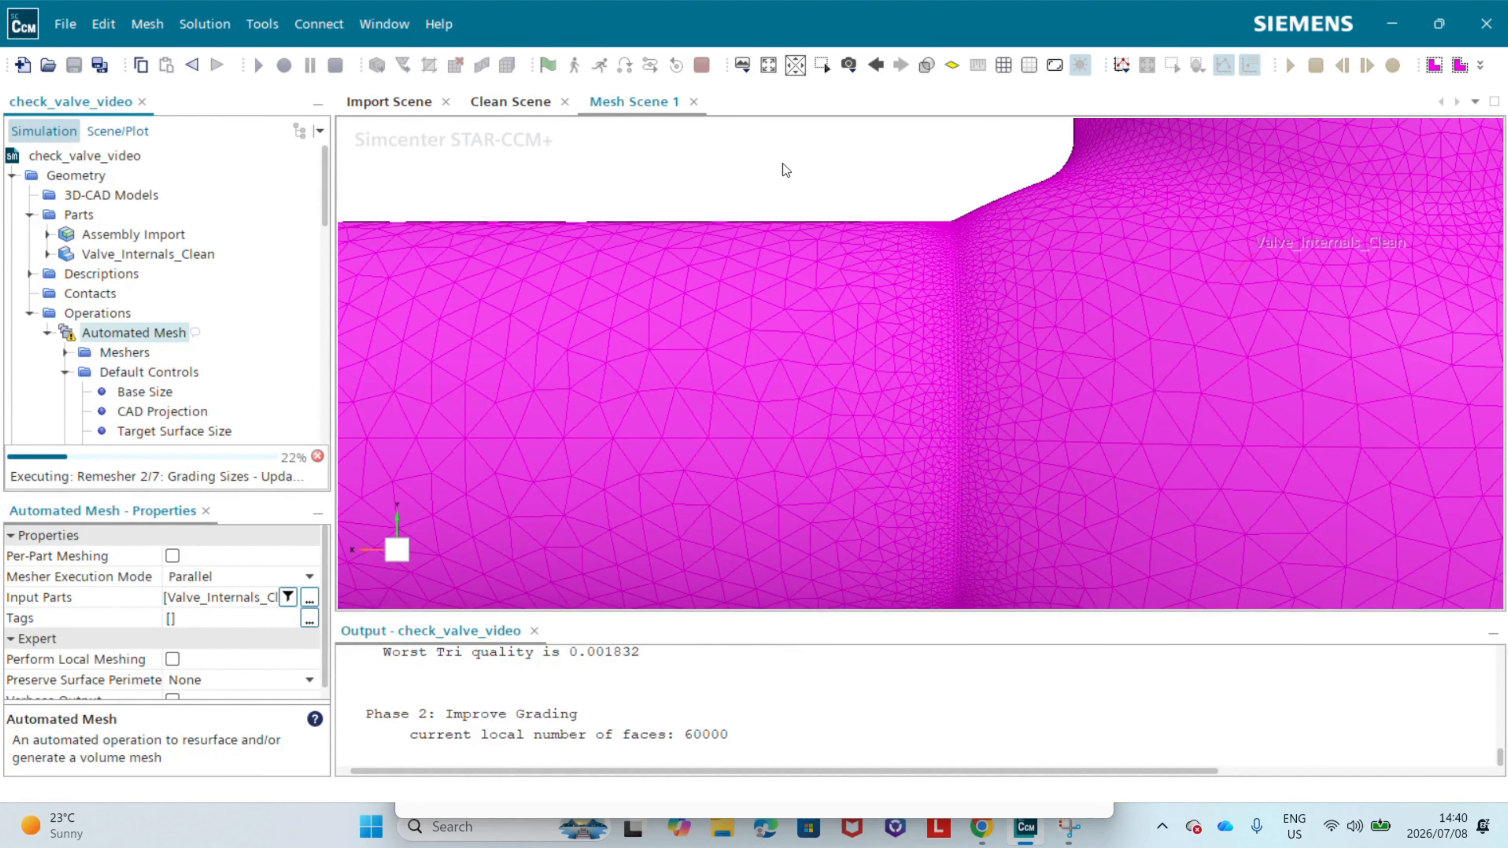
pyautogui.click(831, 167)
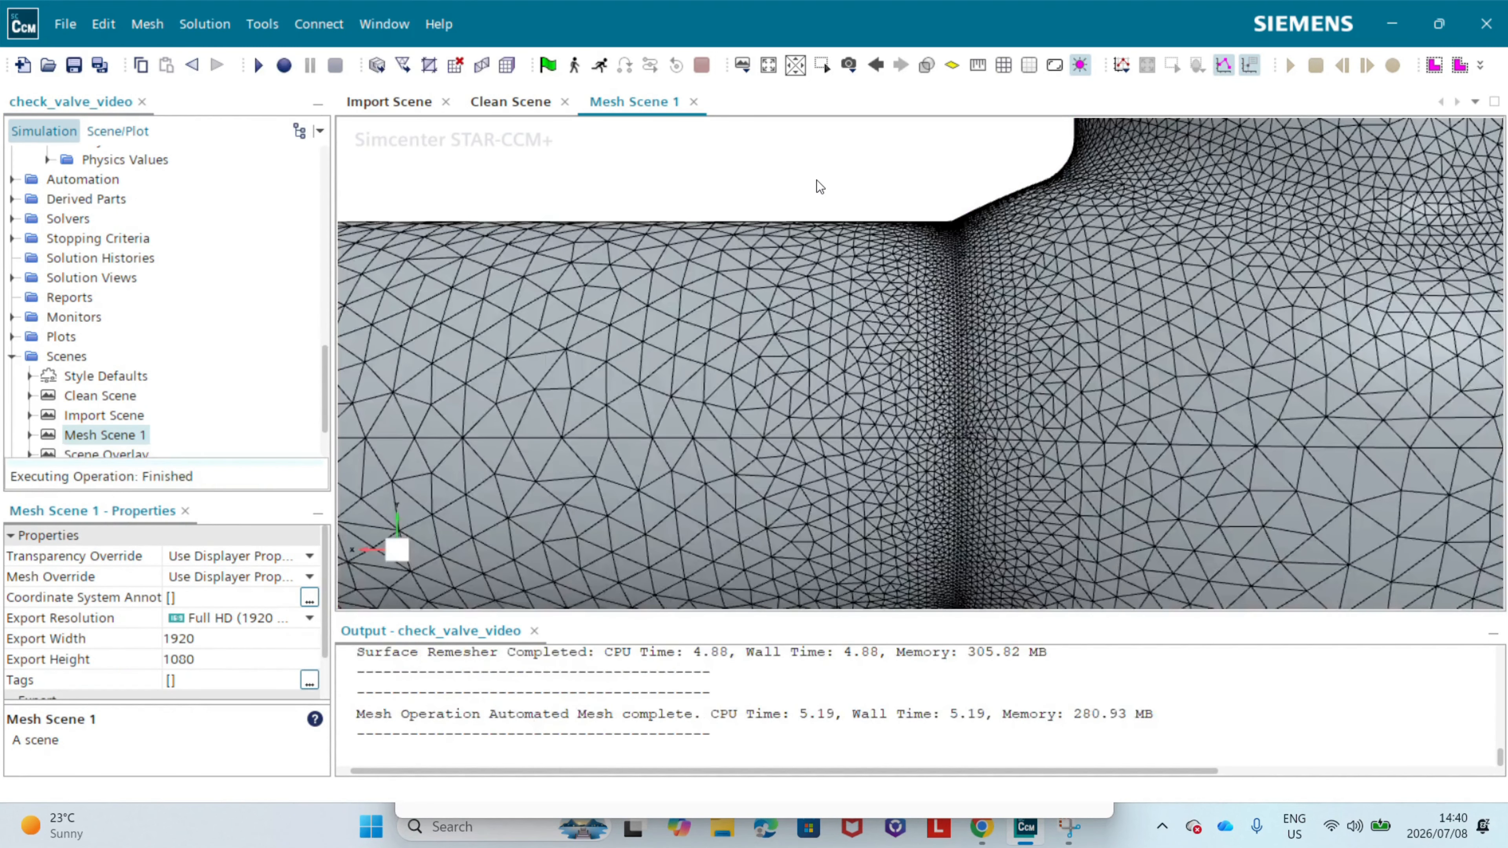
# Step: Inspect the surface mesh transitions around the pipe junction, valve neck, hinge cylinder and adjoining pipe
pyautogui.moveTo(949, 398); pyautogui.dragTo(833, 438, button='right')
pyautogui.moveTo(965, 303); pyautogui.dragTo(754, 499, button='right')
pyautogui.scroll(-4, 831, 463)
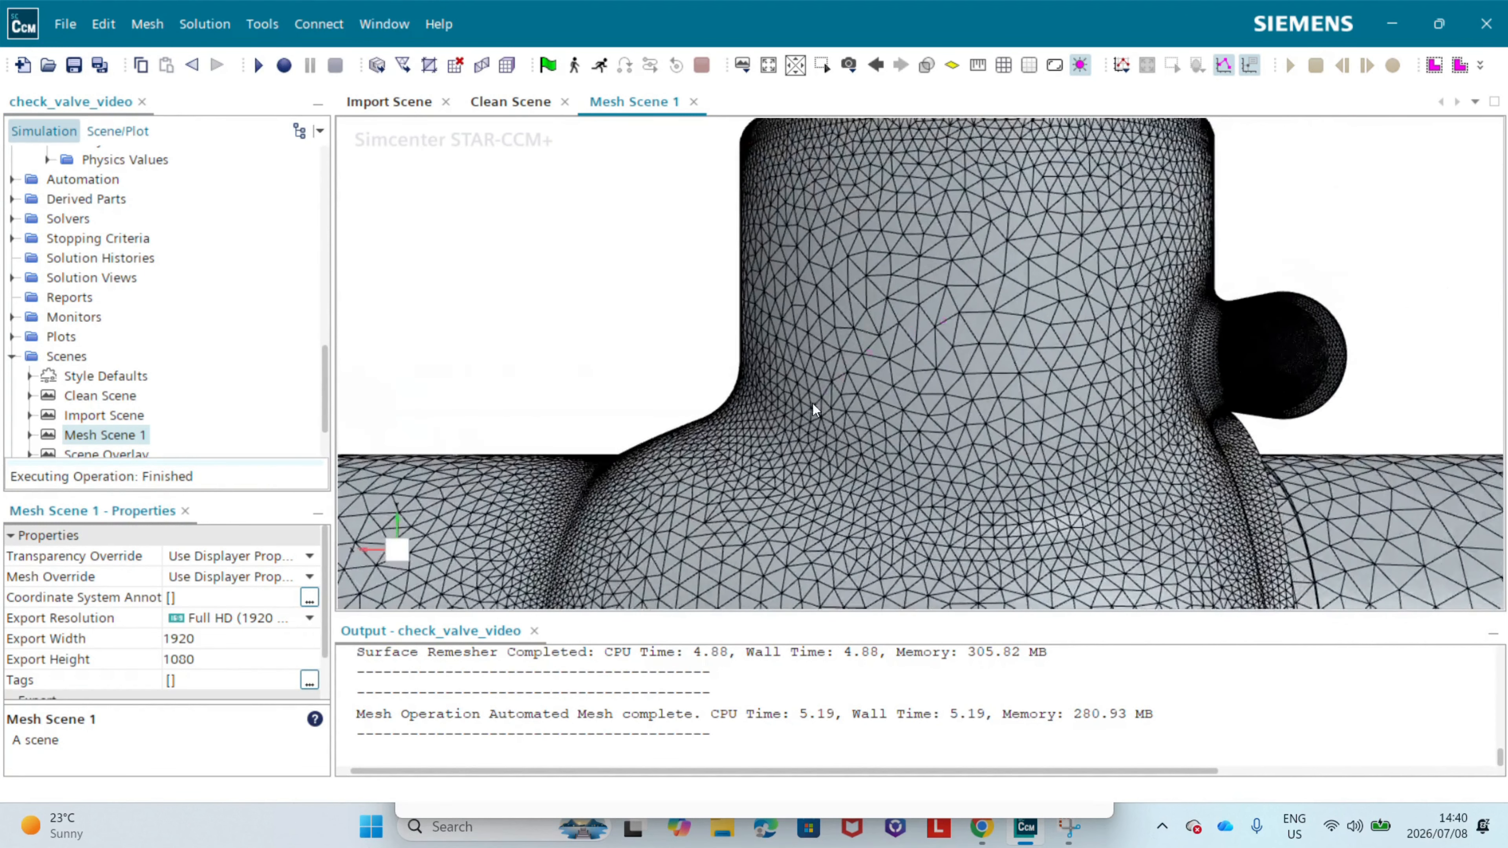
pyautogui.moveTo(1339, 290); pyautogui.dragTo(564, 357)
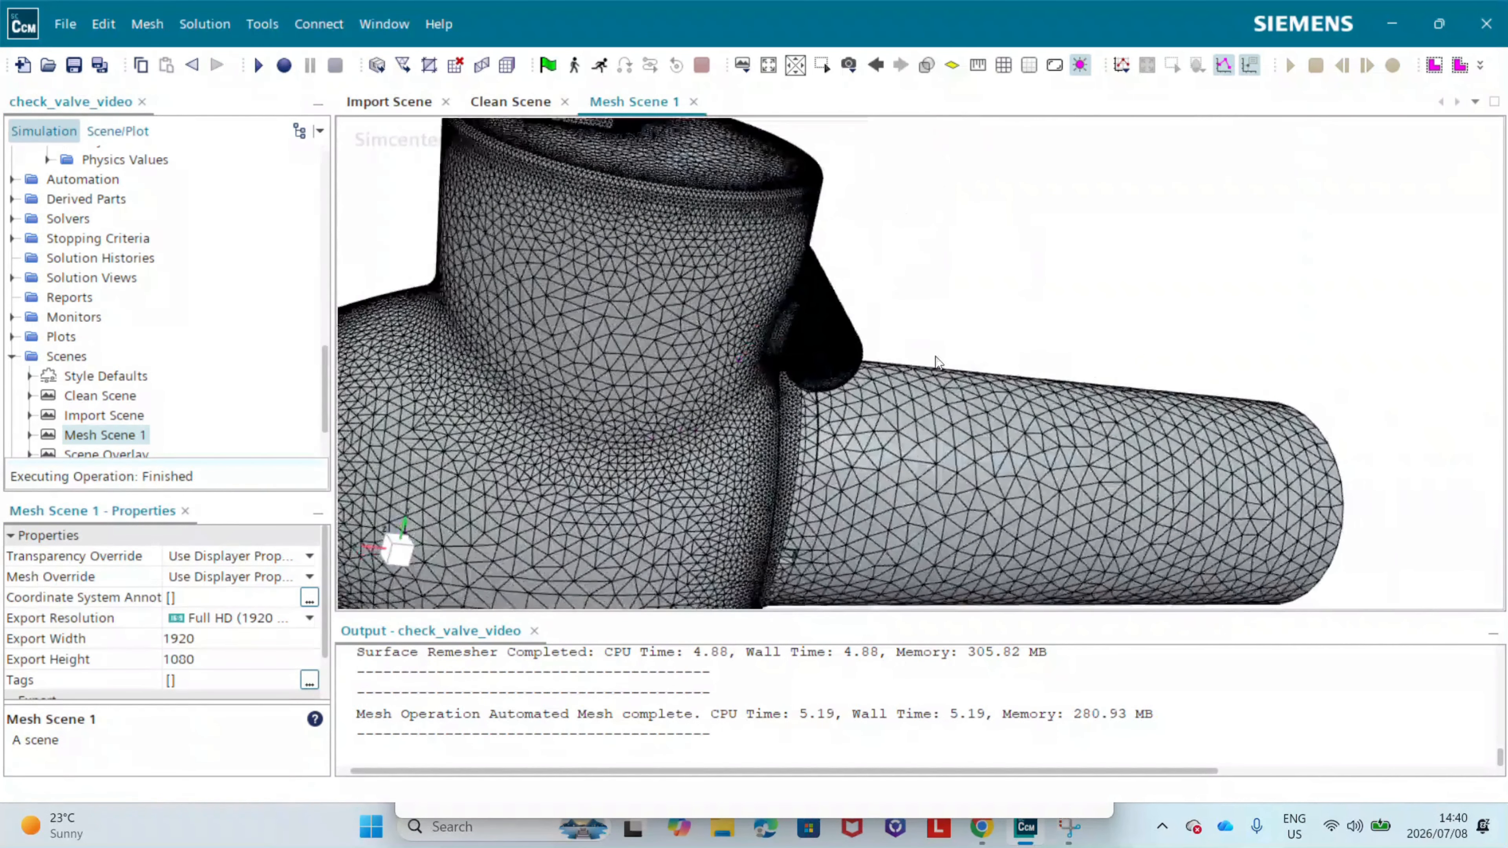
pyautogui.scroll(15, 164, 331)
pyautogui.scroll(-3, 165, 332)
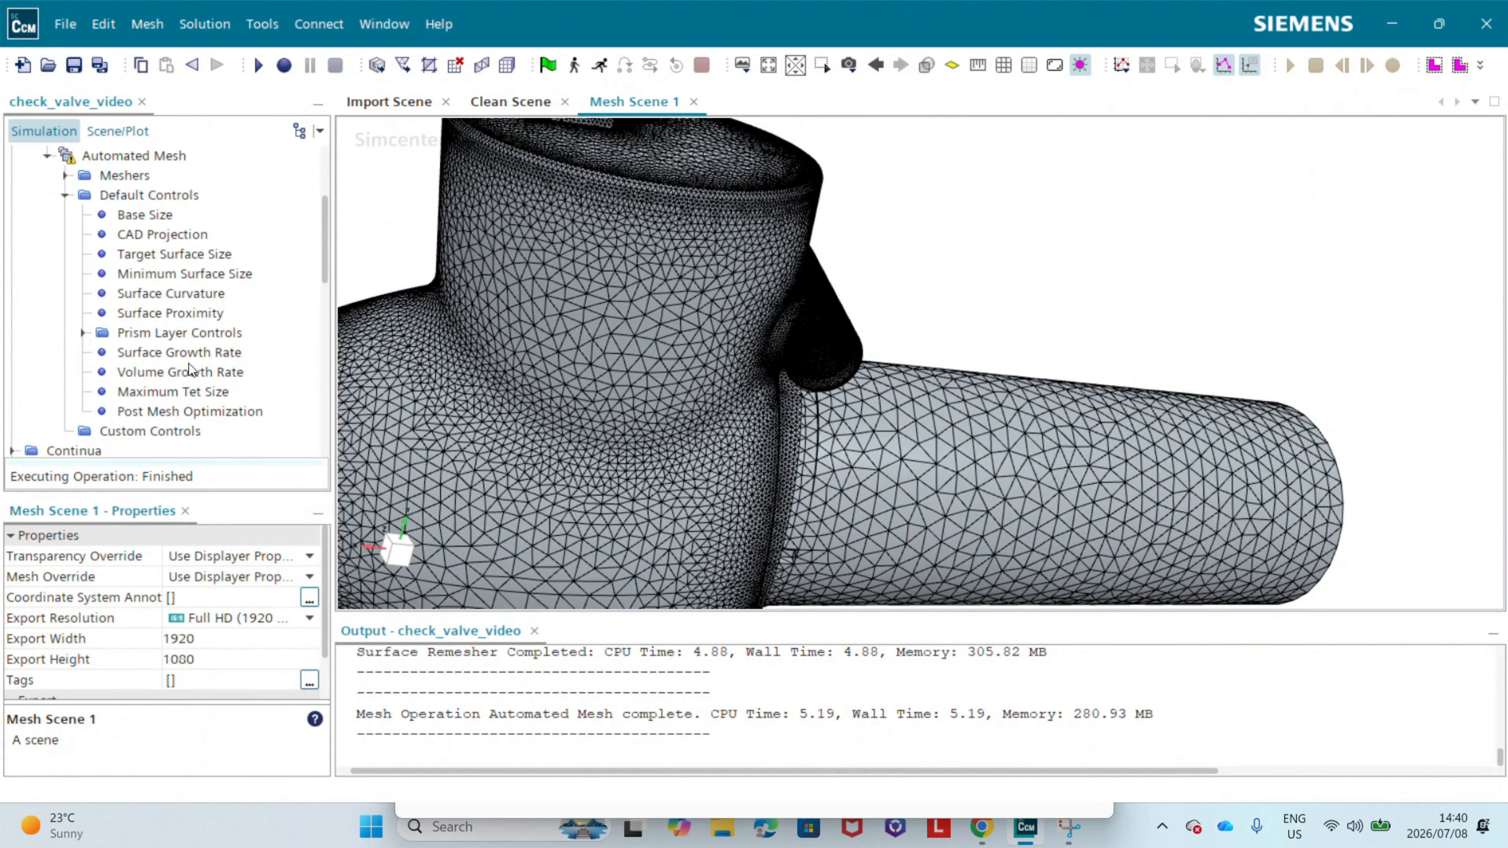
# Step: Hide the Walls boundary in the mesh scene and inspect the mesh on the internal valve parts
pyautogui.moveTo(841, 411); pyautogui.dragTo(721, 407)
pyautogui.rightClick(1086, 436)
pyautogui.click(1125, 351)
pyautogui.scroll(4, 854, 397)
pyautogui.scroll(-10, 890, 413)
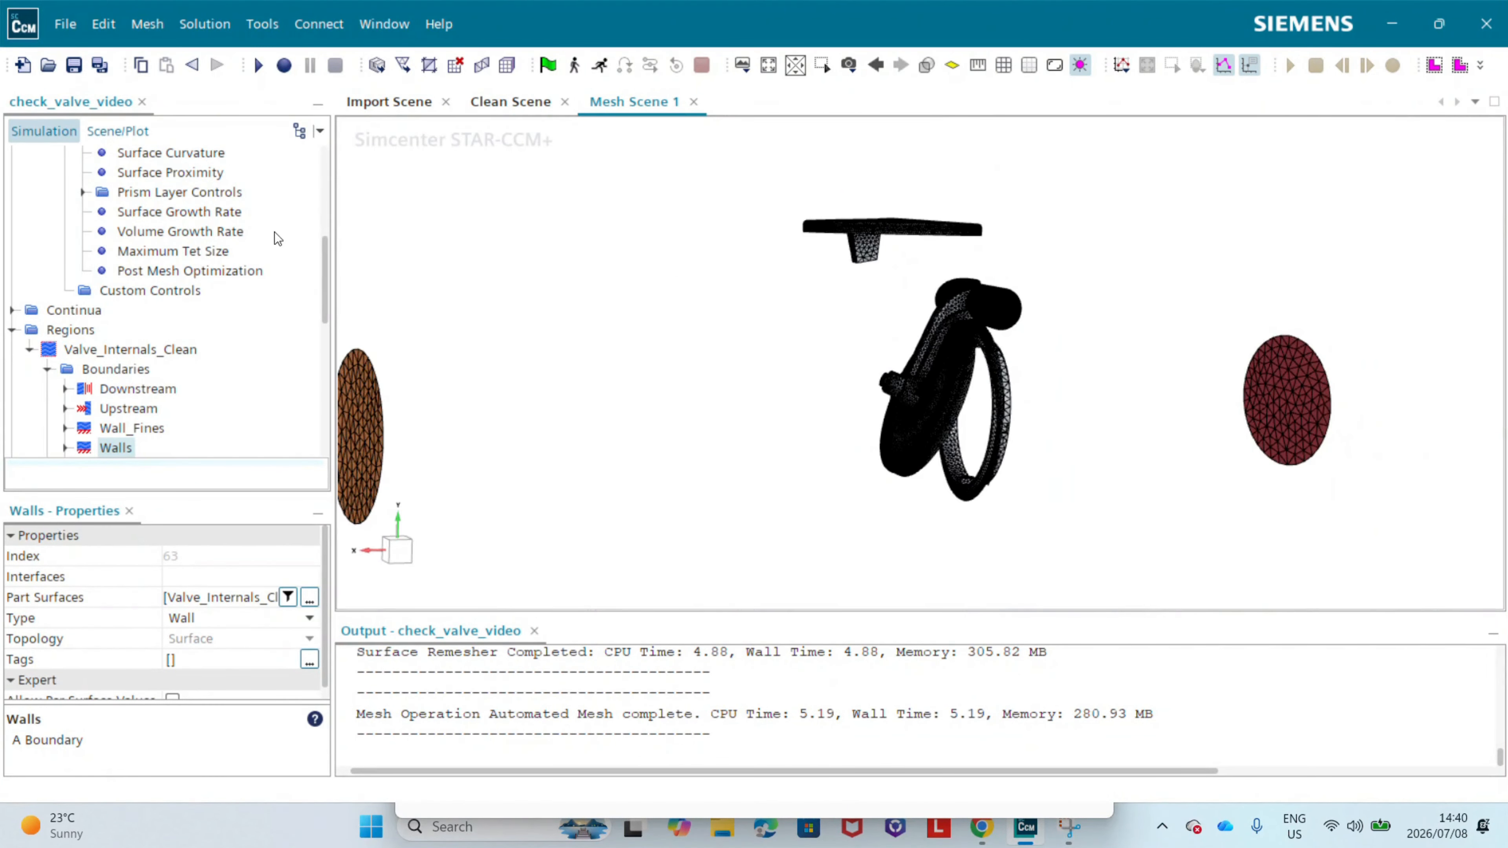
pyautogui.scroll(2, 213, 253)
pyautogui.scroll(-1, 522, 263)
# Step: Restore all hidden parts in Mesh Scene 1
pyautogui.rightClick(724, 274)
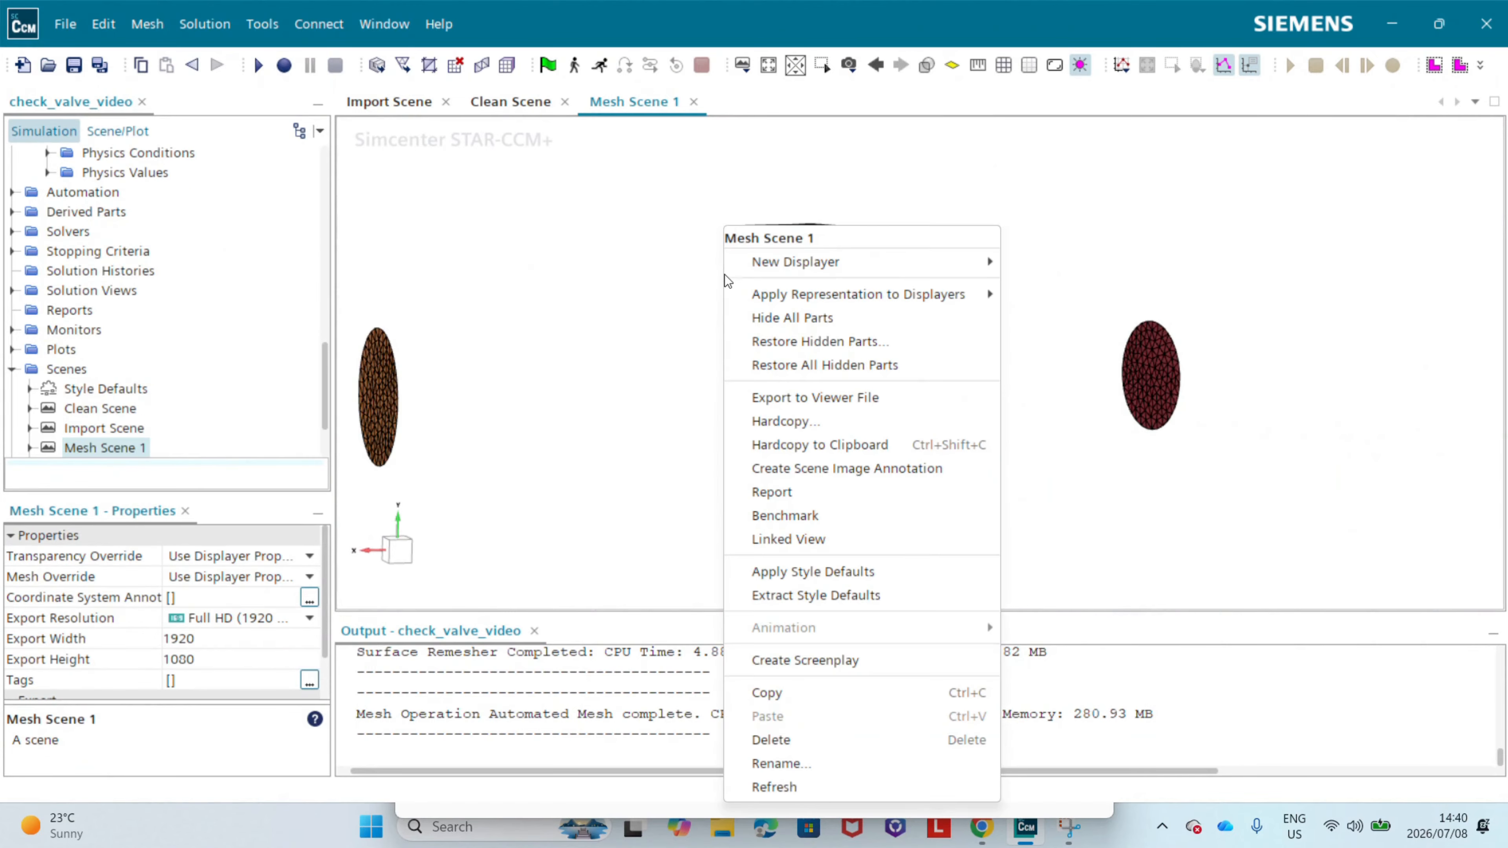
pyautogui.click(815, 365)
pyautogui.moveTo(815, 370); pyautogui.dragTo(754, 374)
# Step: Review the Prism Layer Controls settings in the Automated Mesh default controls
pyautogui.scroll(10, 96, 262)
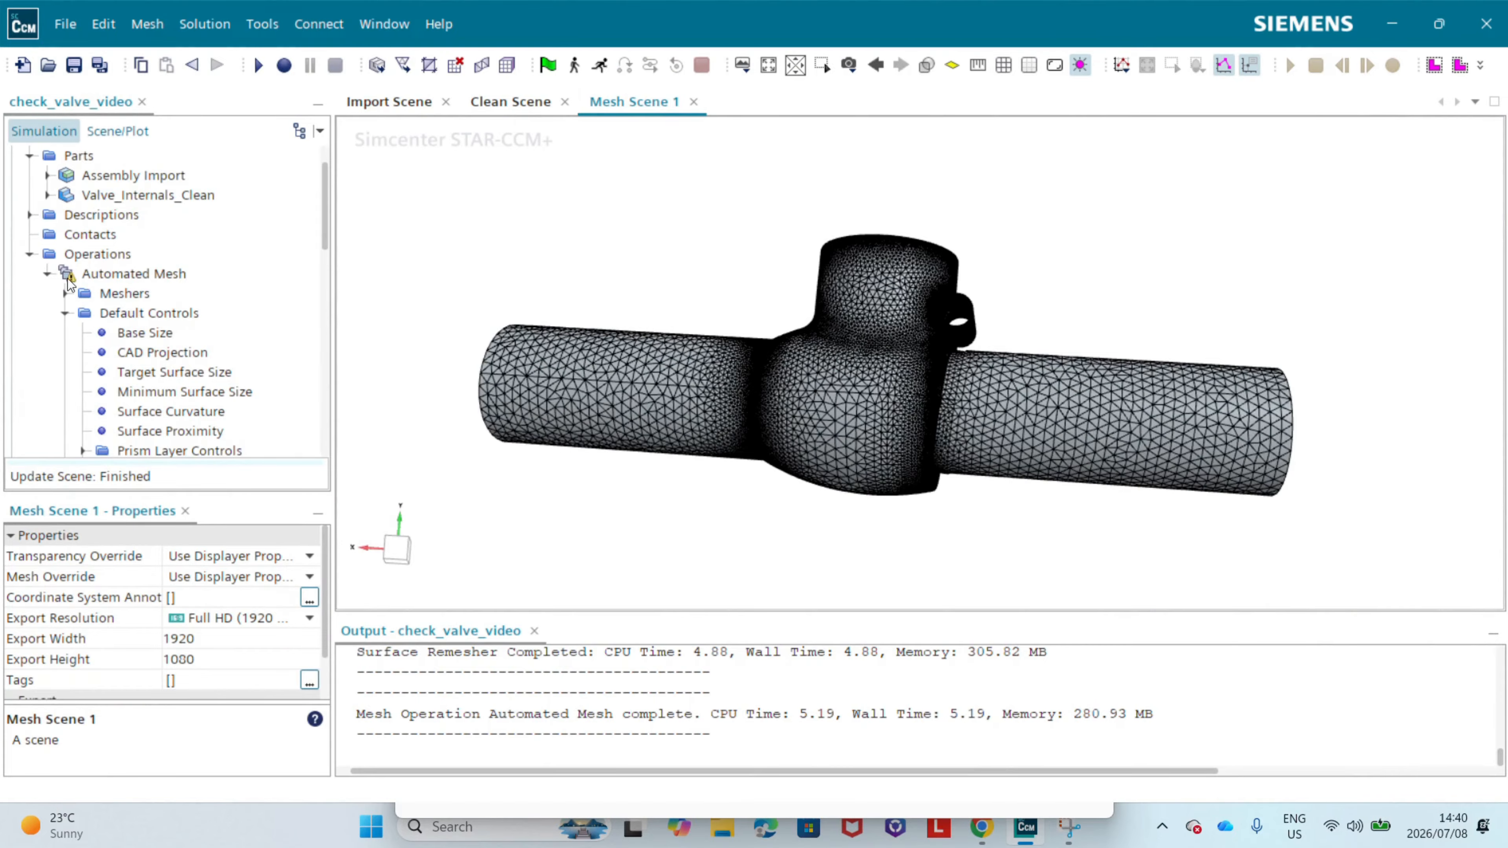
pyautogui.scroll(-1, 119, 285)
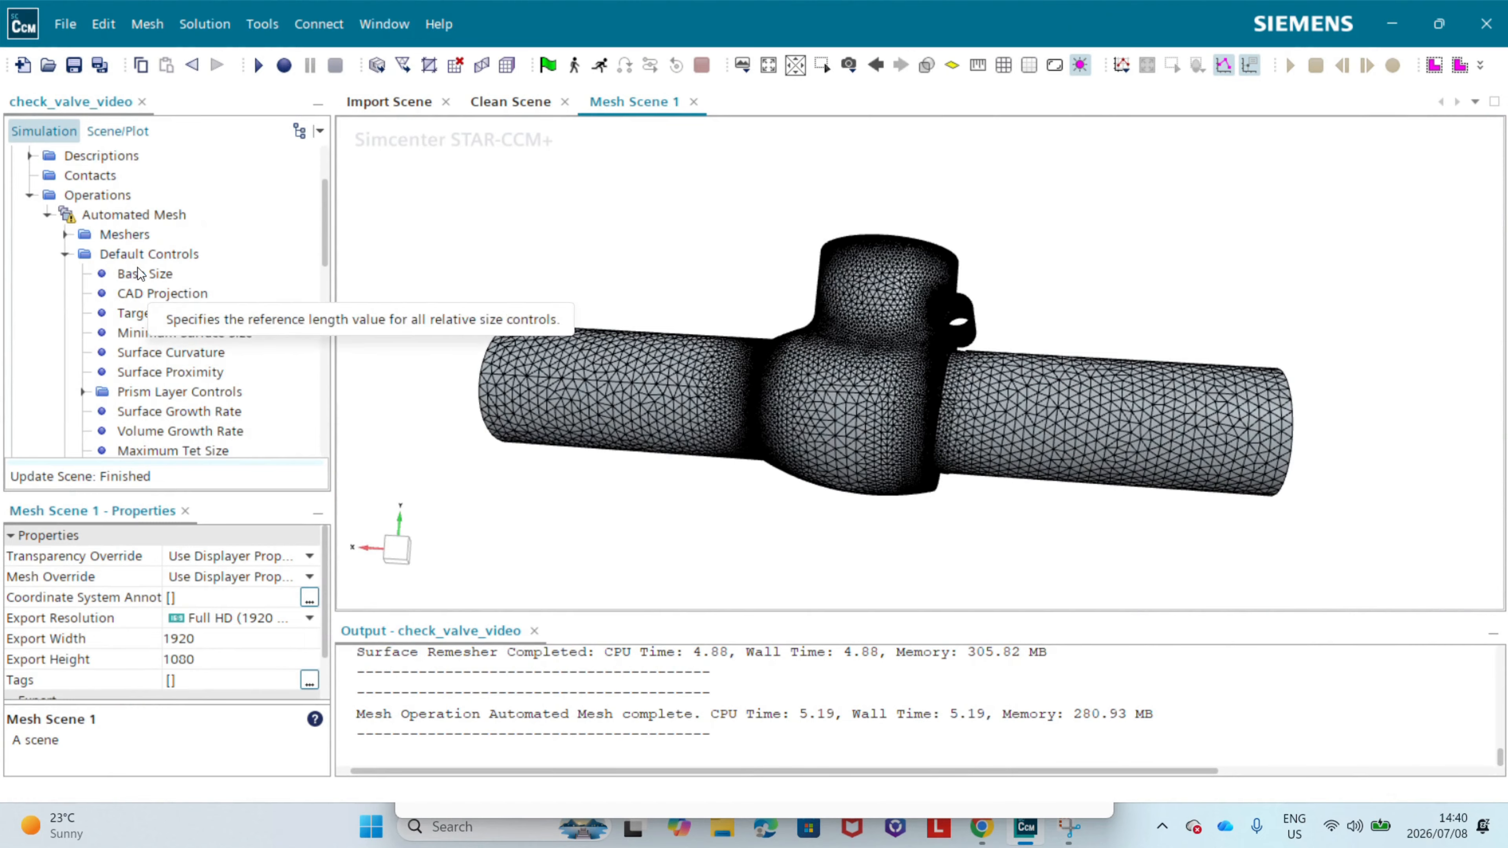
pyautogui.scroll(-2, 166, 297)
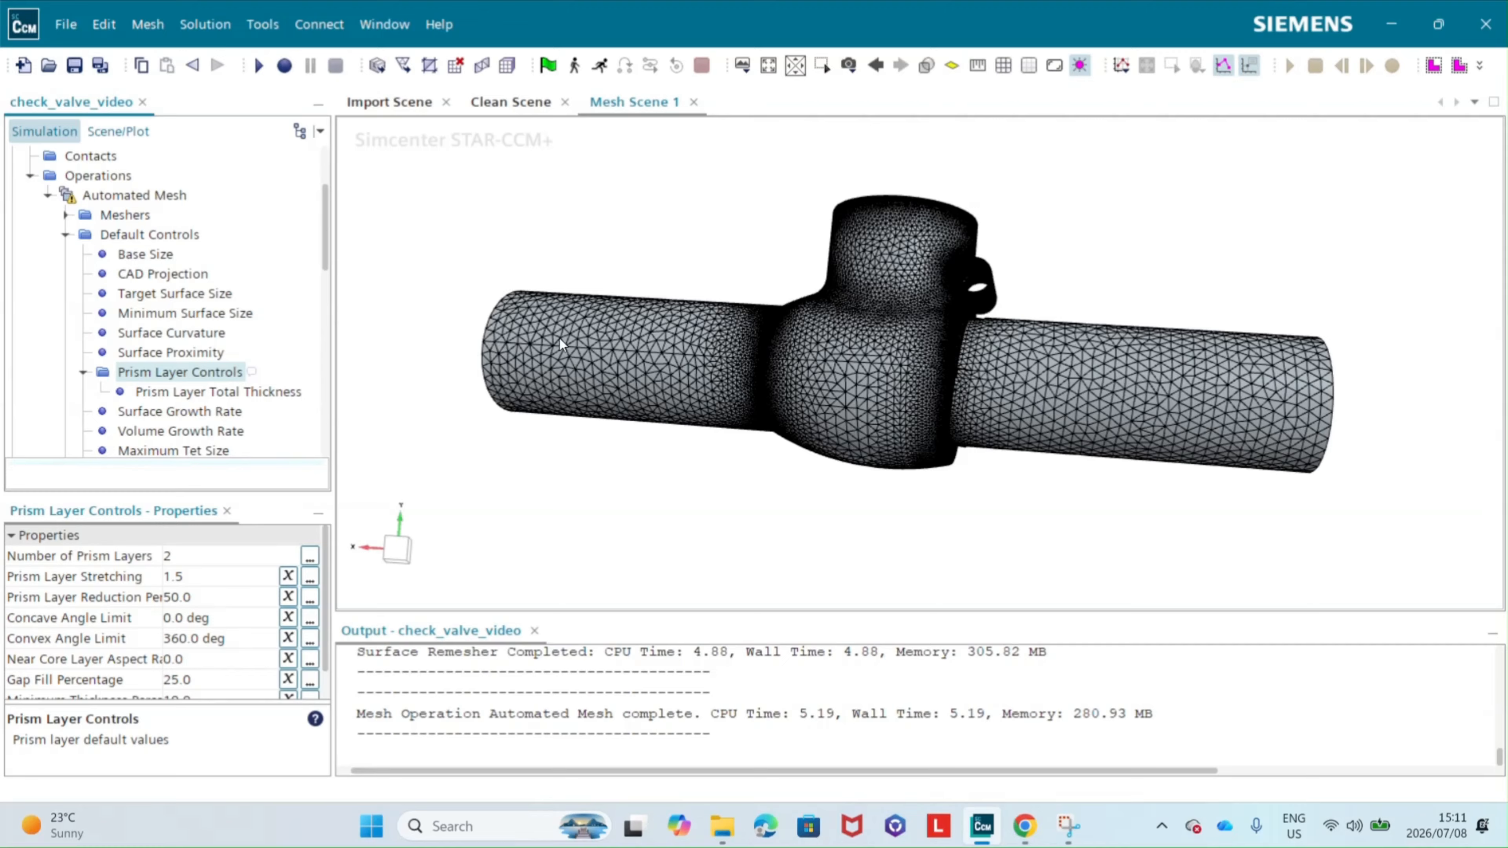
pyautogui.moveTo(555, 338); pyautogui.dragTo(603, 289)
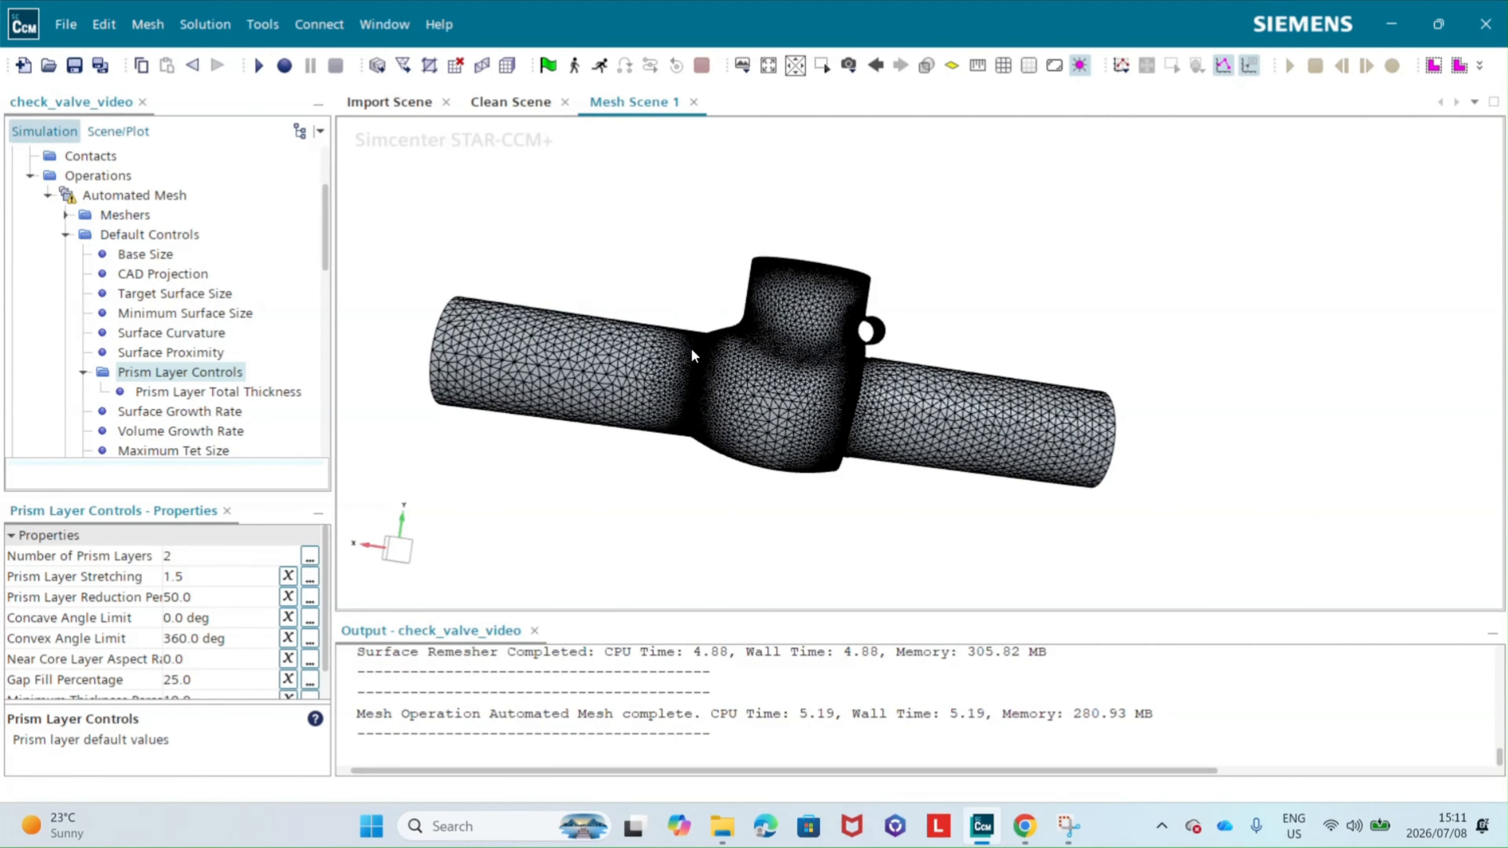
# Step: Switch to Chrome to study the velocity graph and y+ formulas in Wikipedia's Law of the wall article, and return to STAR-CCM+
pyautogui.click(1024, 826)
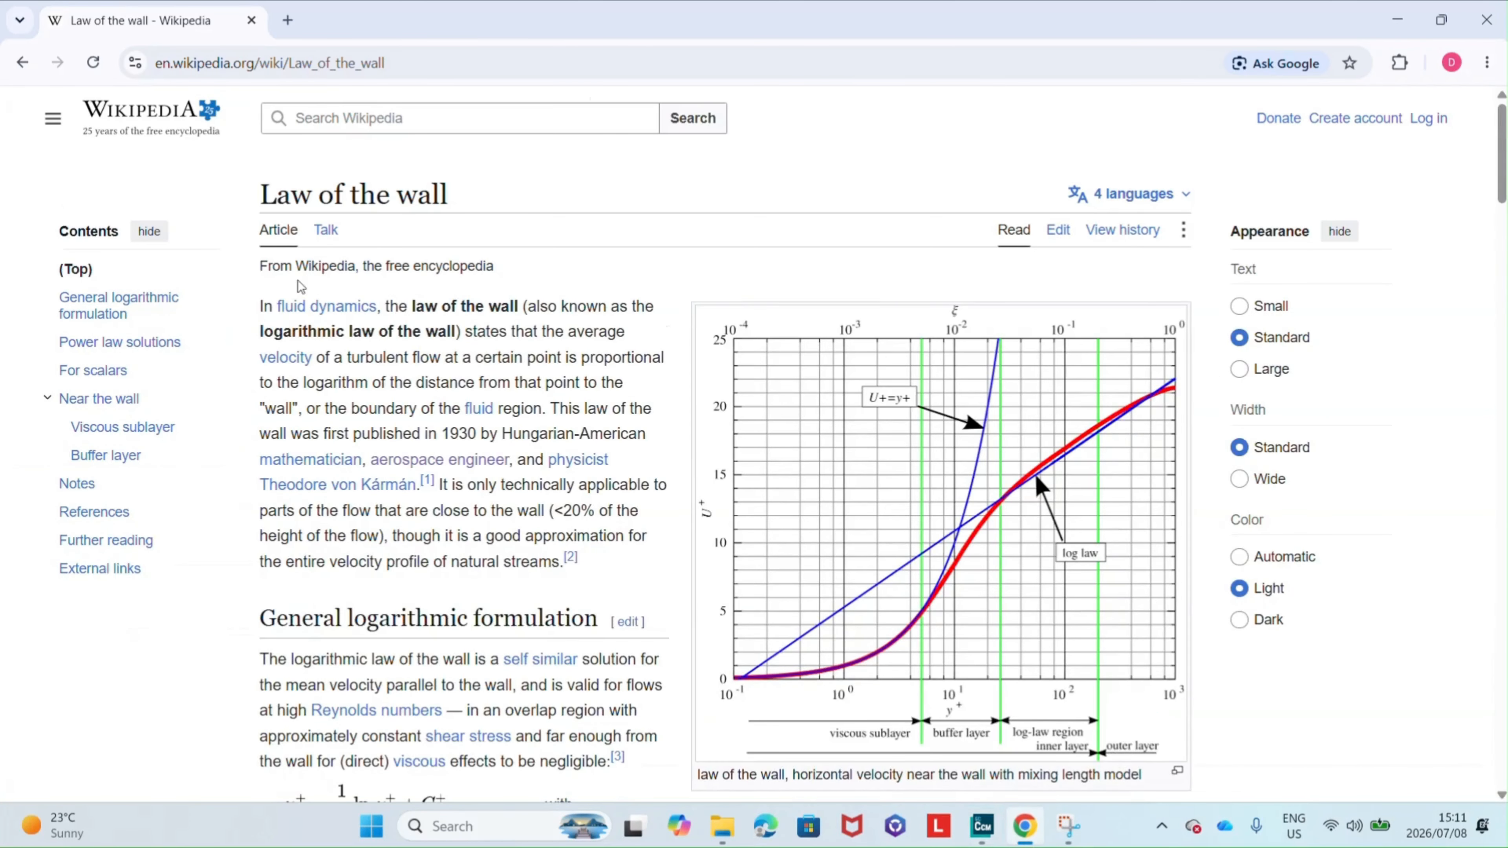
pyautogui.moveTo(261, 199); pyautogui.dragTo(468, 212)
pyautogui.scroll(-1, 617, 386)
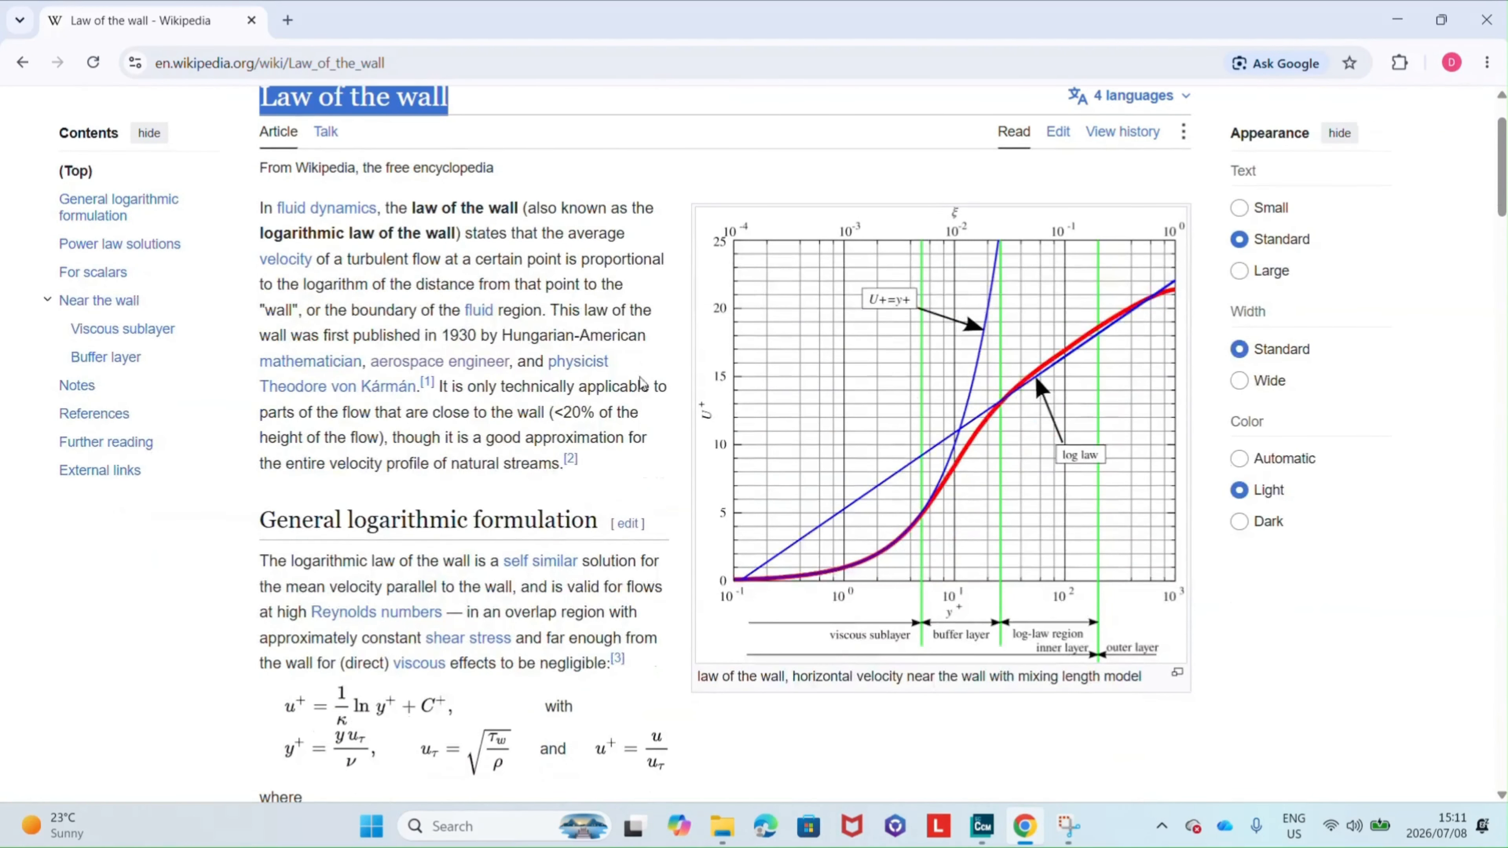
pyautogui.scroll(-1, 549, 409)
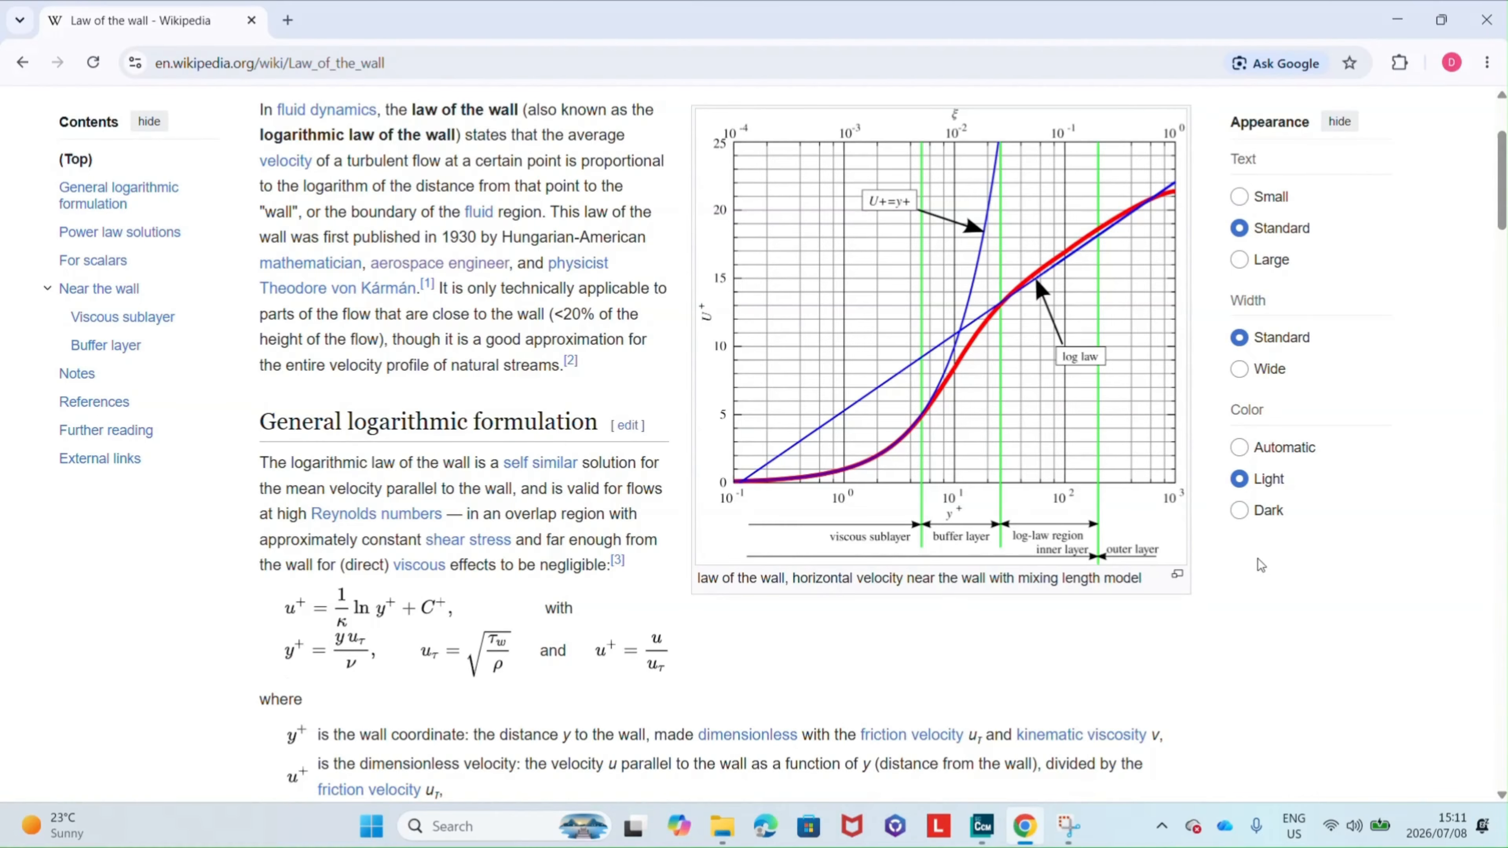
pyautogui.scroll(-1, 701, 356)
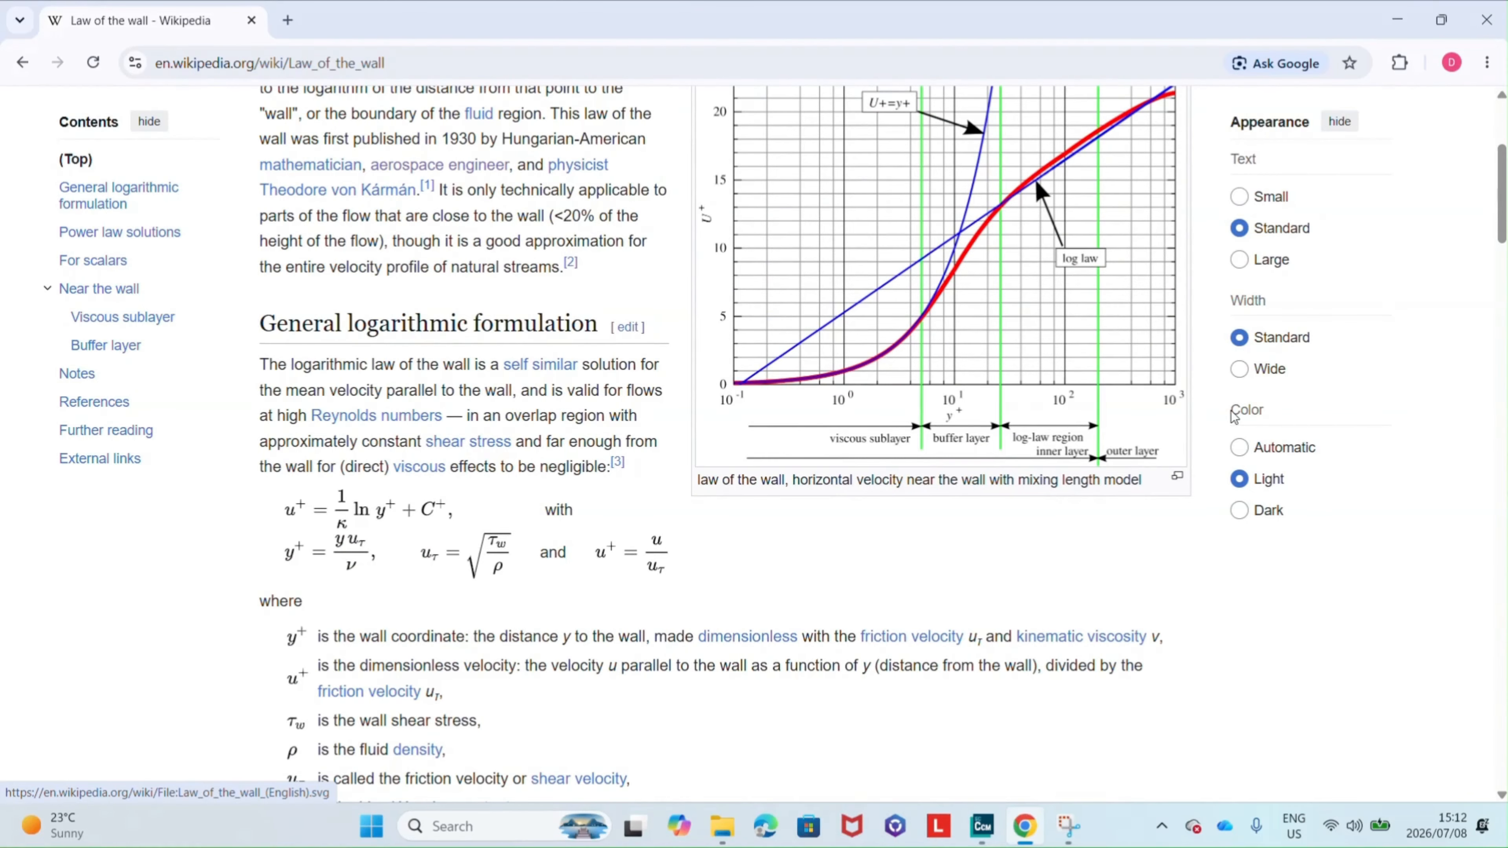
pyautogui.scroll(2, 1026, 419)
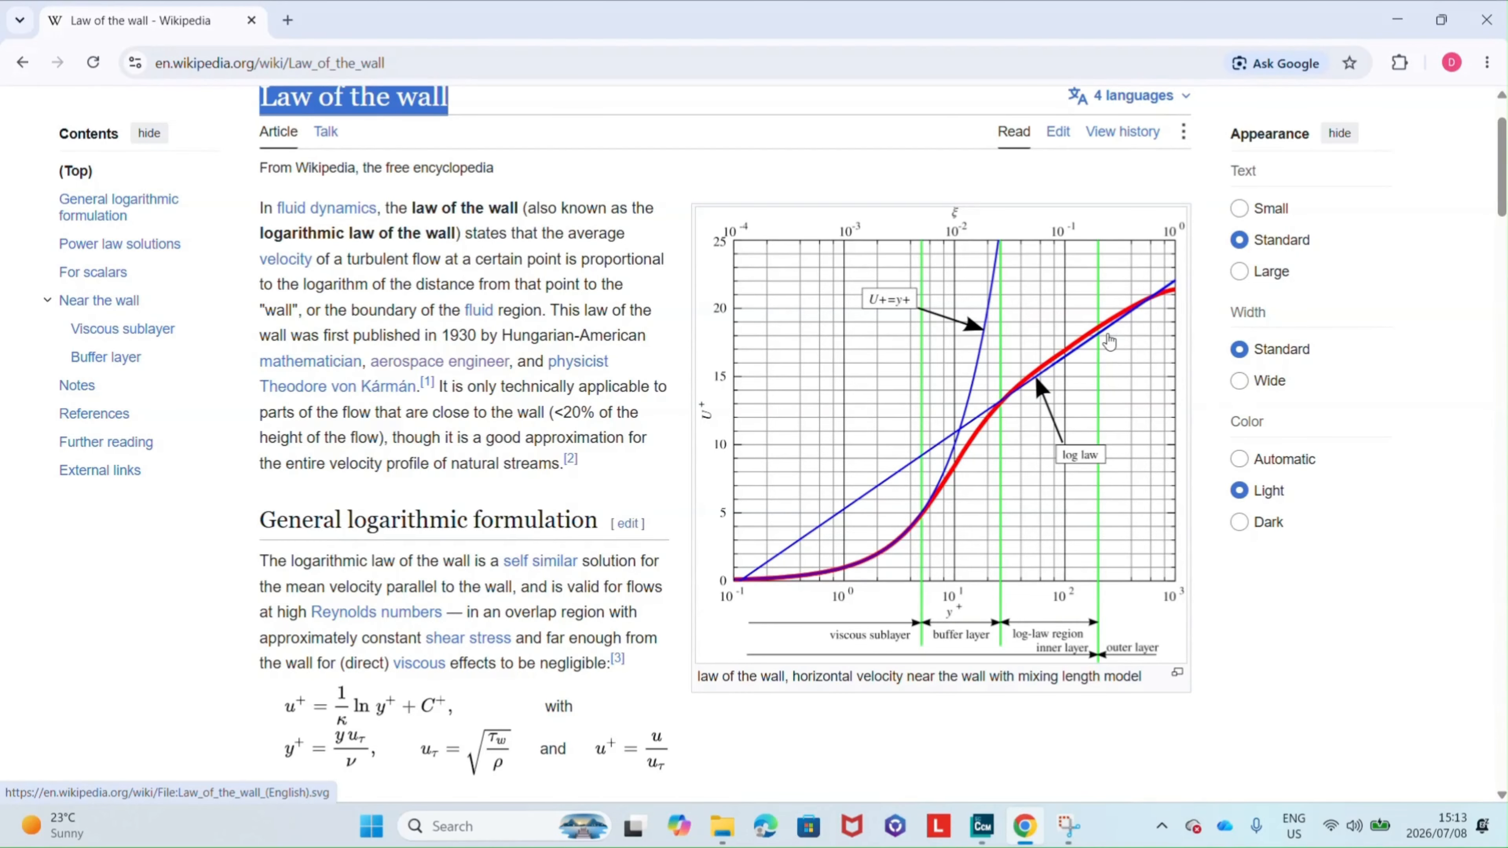
pyautogui.click(982, 826)
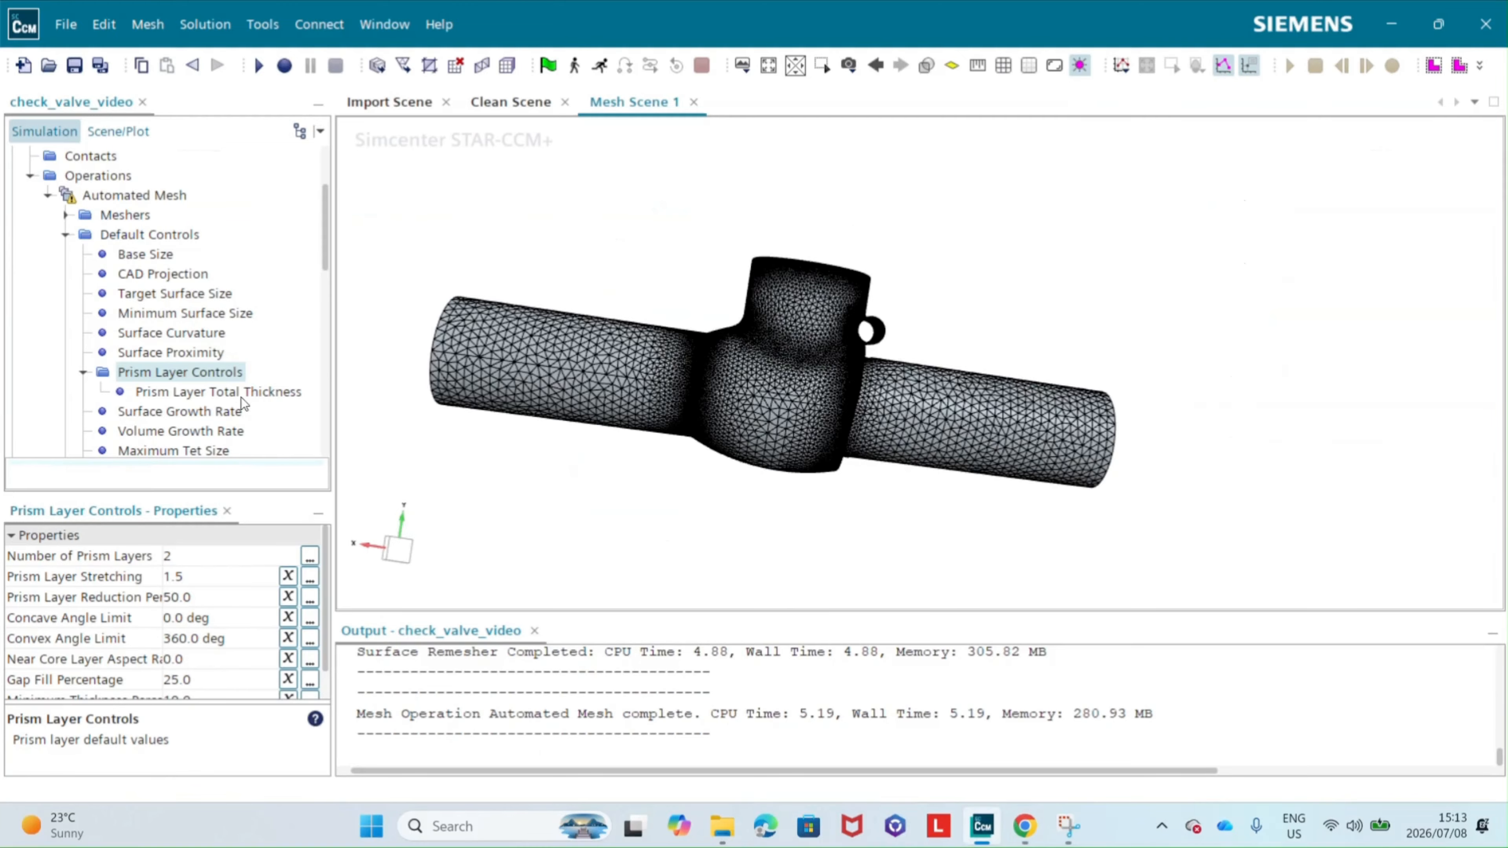